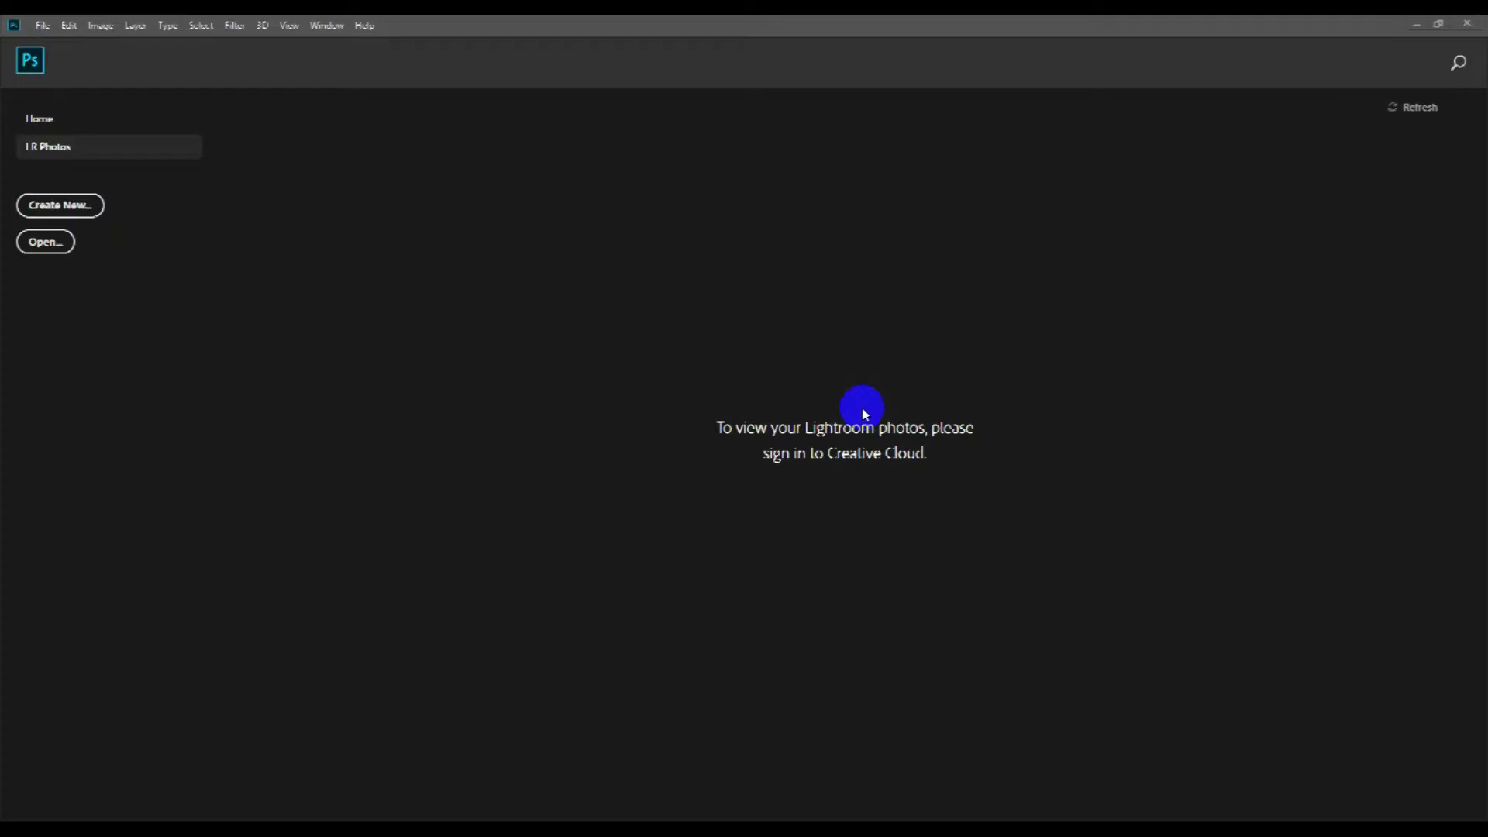
Step: Create a new 1080×1080 px, 72 ppi white document
{"action": "left_click", "coordinate": [42, 26]}
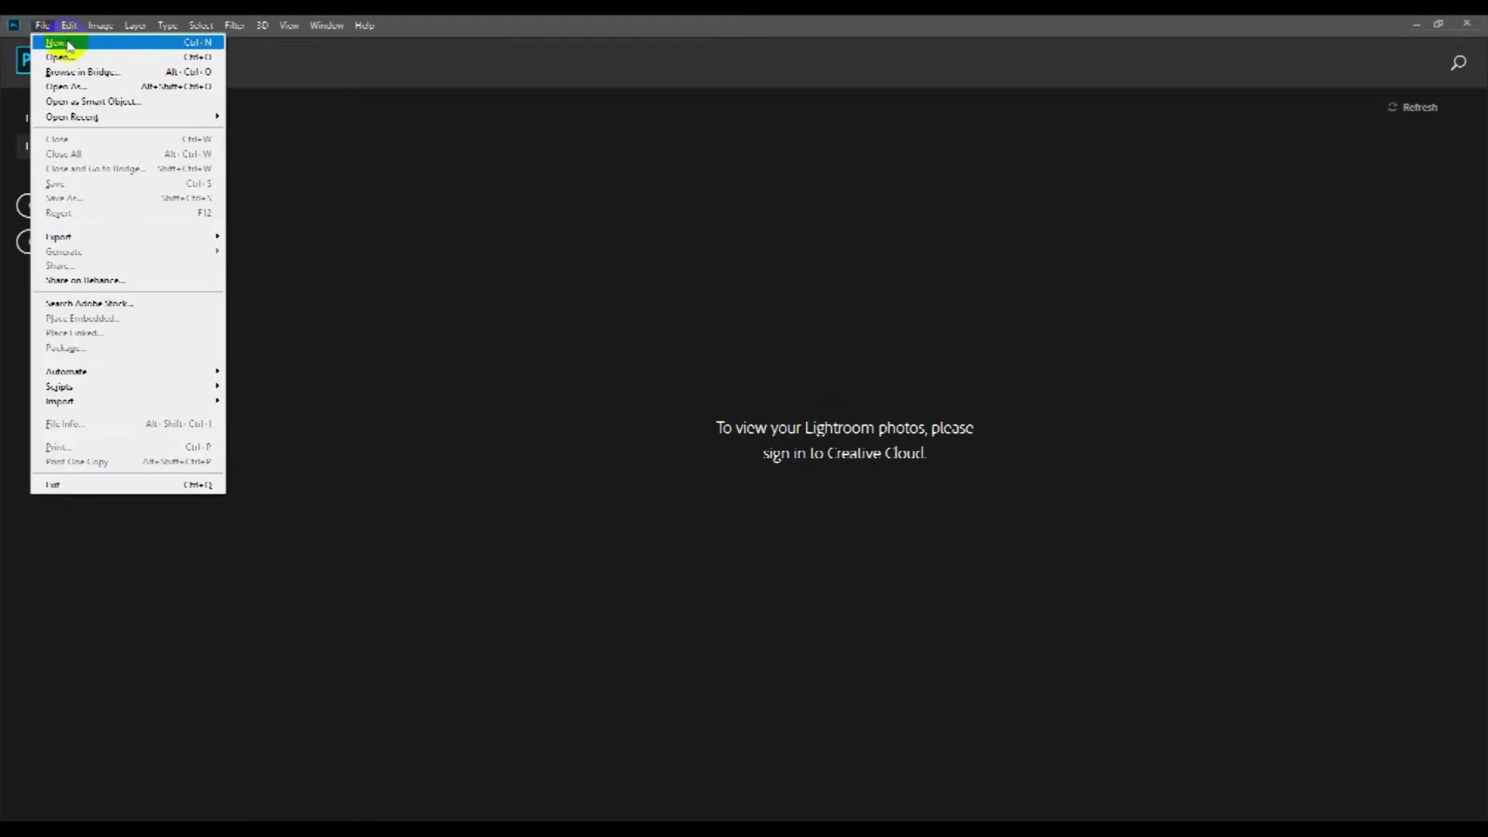
{"action": "left_click", "coordinate": [68, 44]}
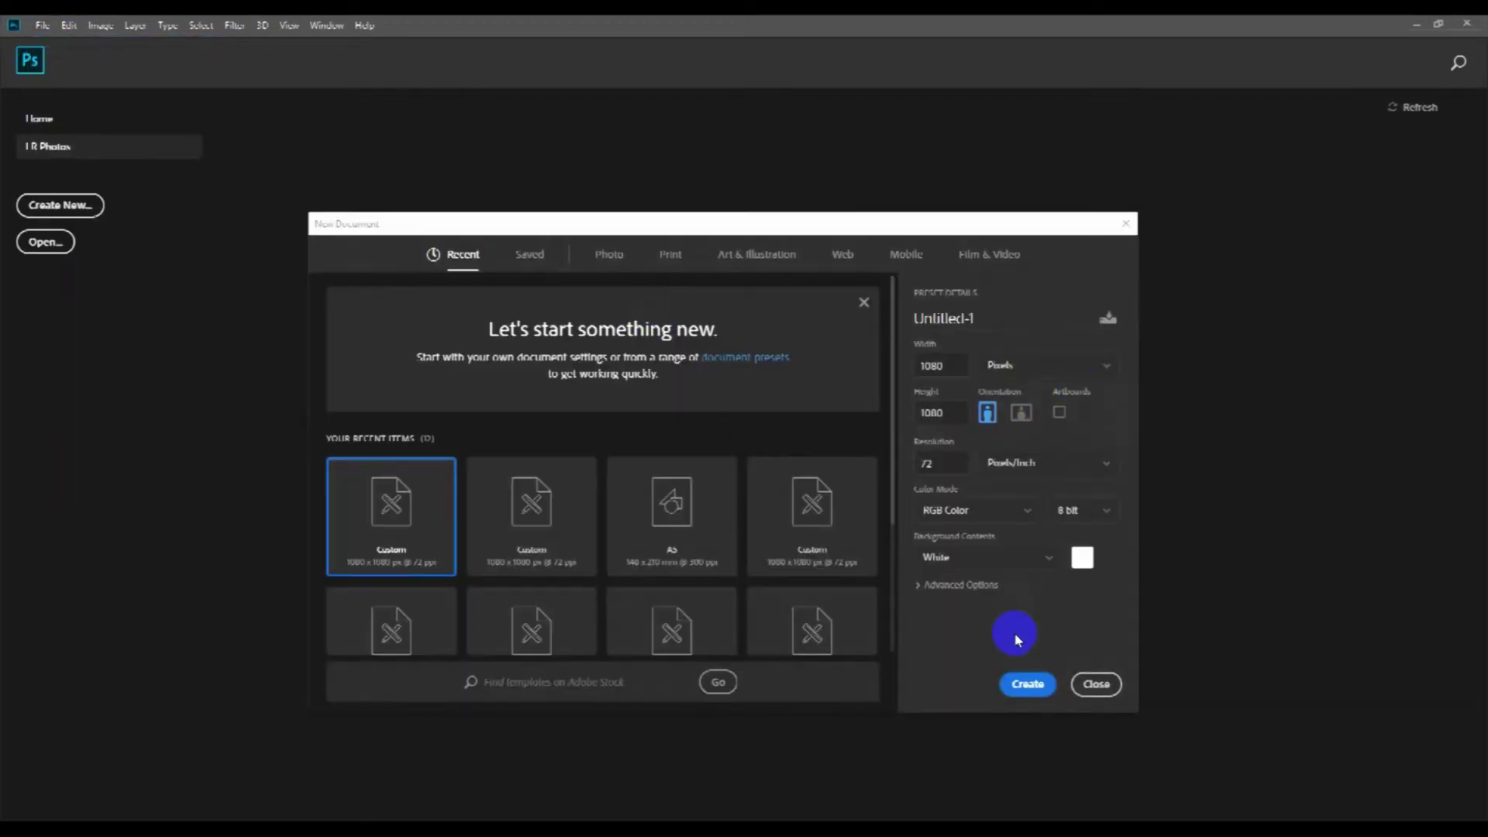
{"action": "left_click", "coordinate": [1024, 687]}
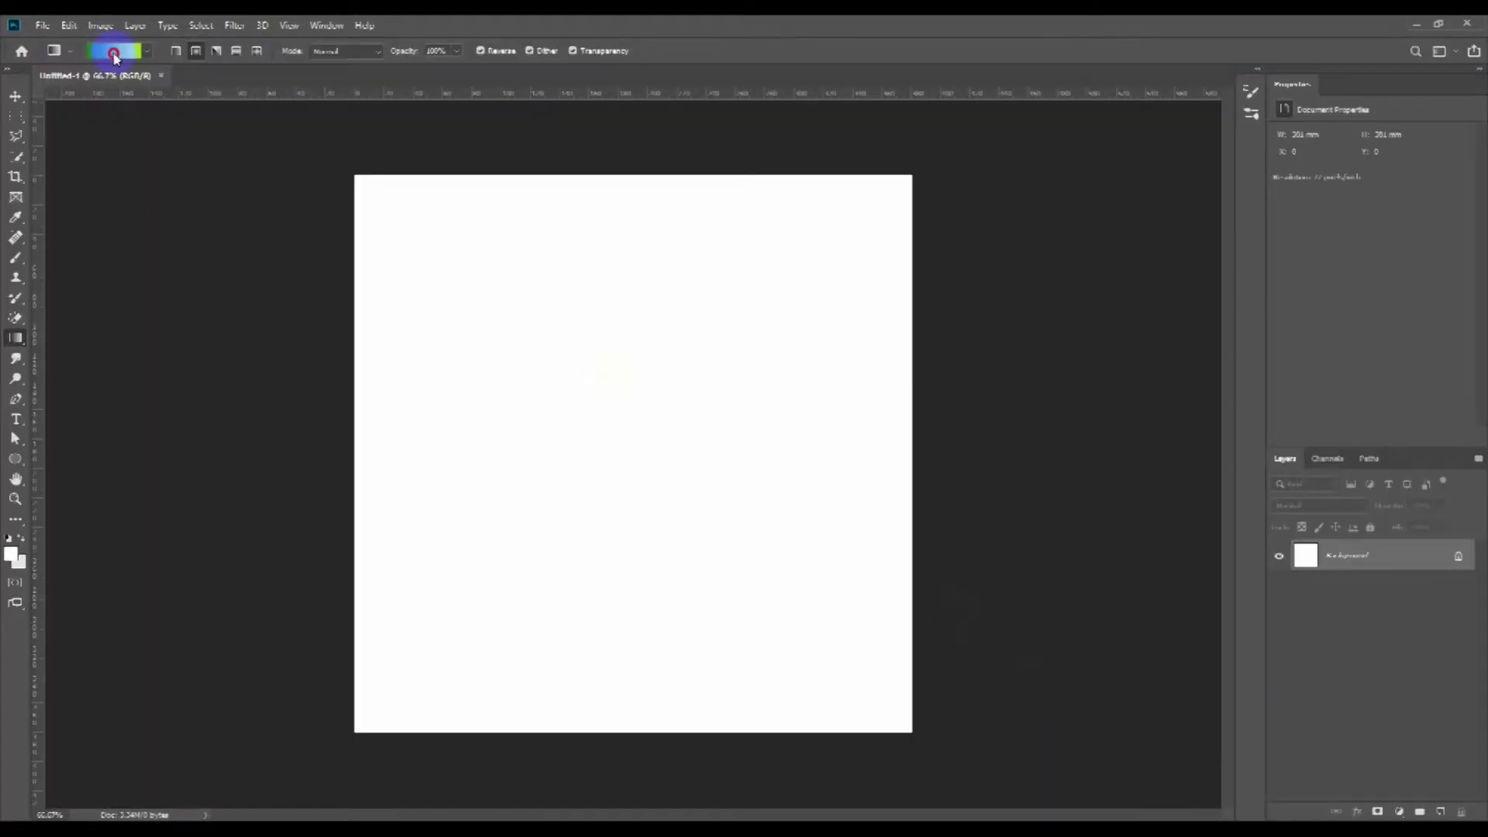
Step: Set dark green and yellow-green gradient stops and fill the canvas radially from its centre
{"action": "left_click", "coordinate": [114, 54]}
{"action": "double_click", "coordinate": [1113, 494]}
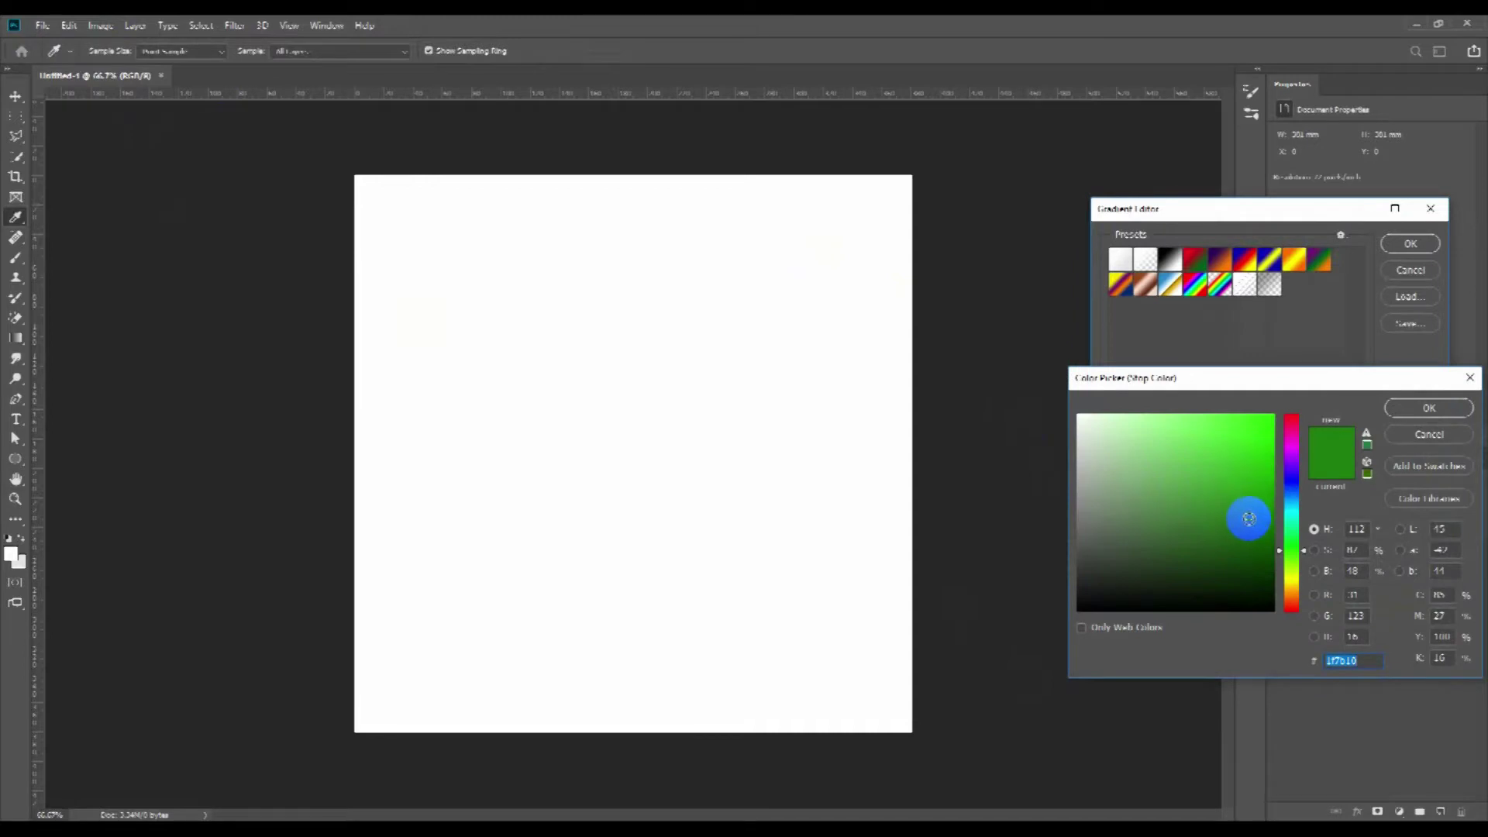
{"action": "left_click", "coordinate": [1430, 408]}
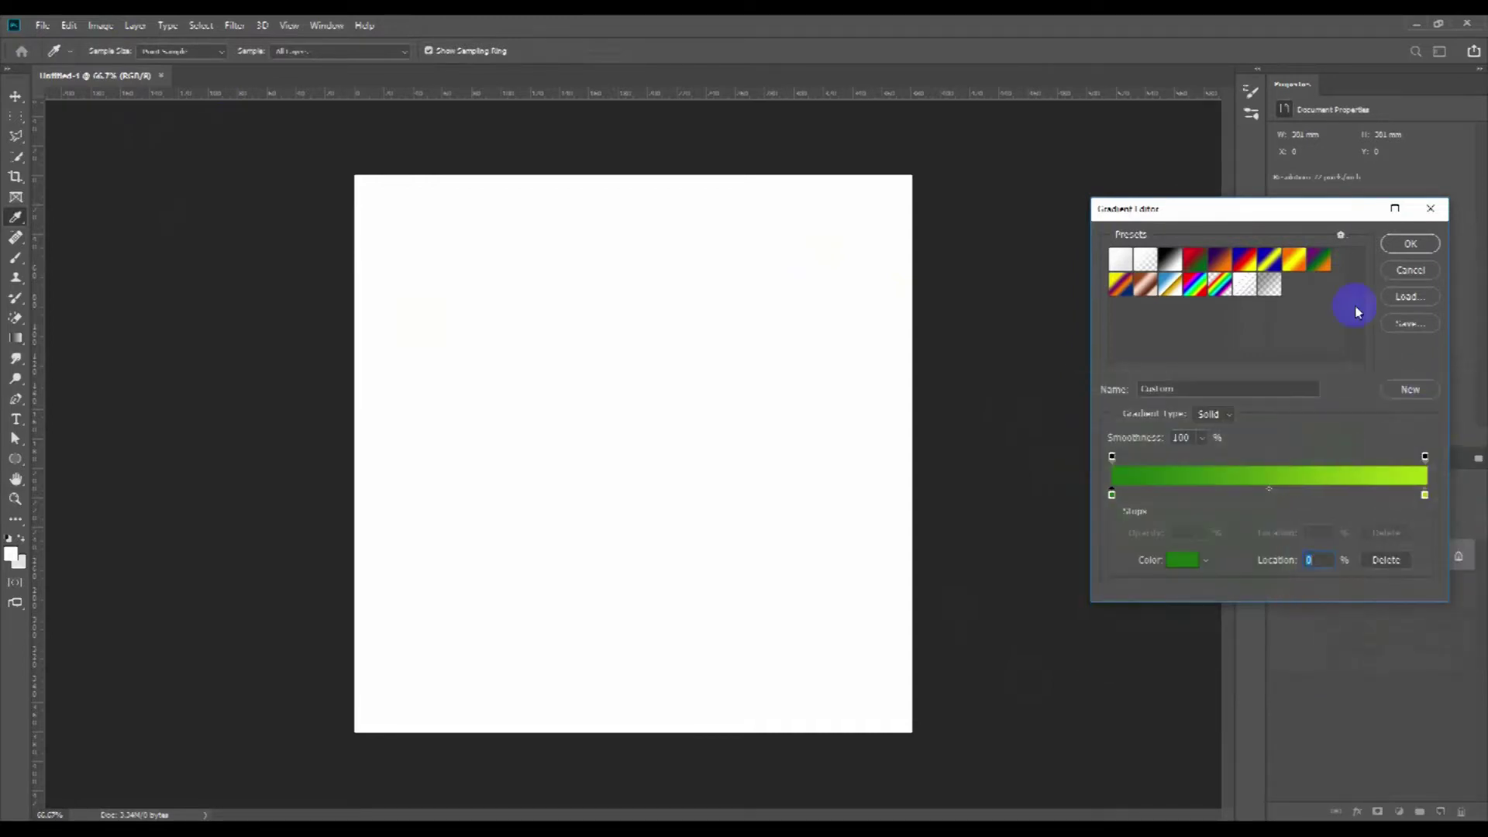
{"action": "double_click", "coordinate": [1425, 495]}
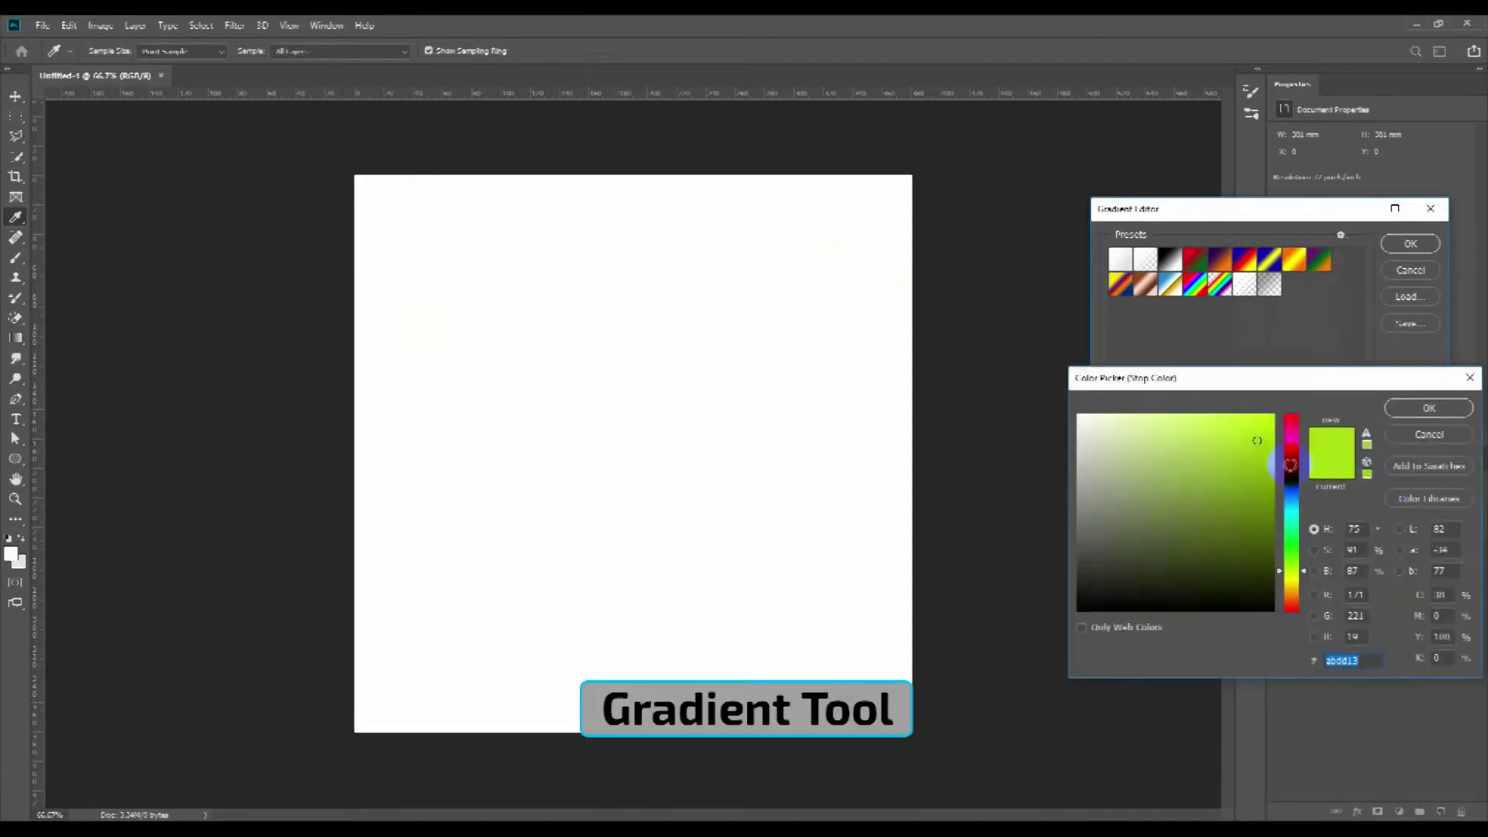
{"action": "left_click", "coordinate": [1257, 440]}
{"action": "left_click", "coordinate": [1429, 408]}
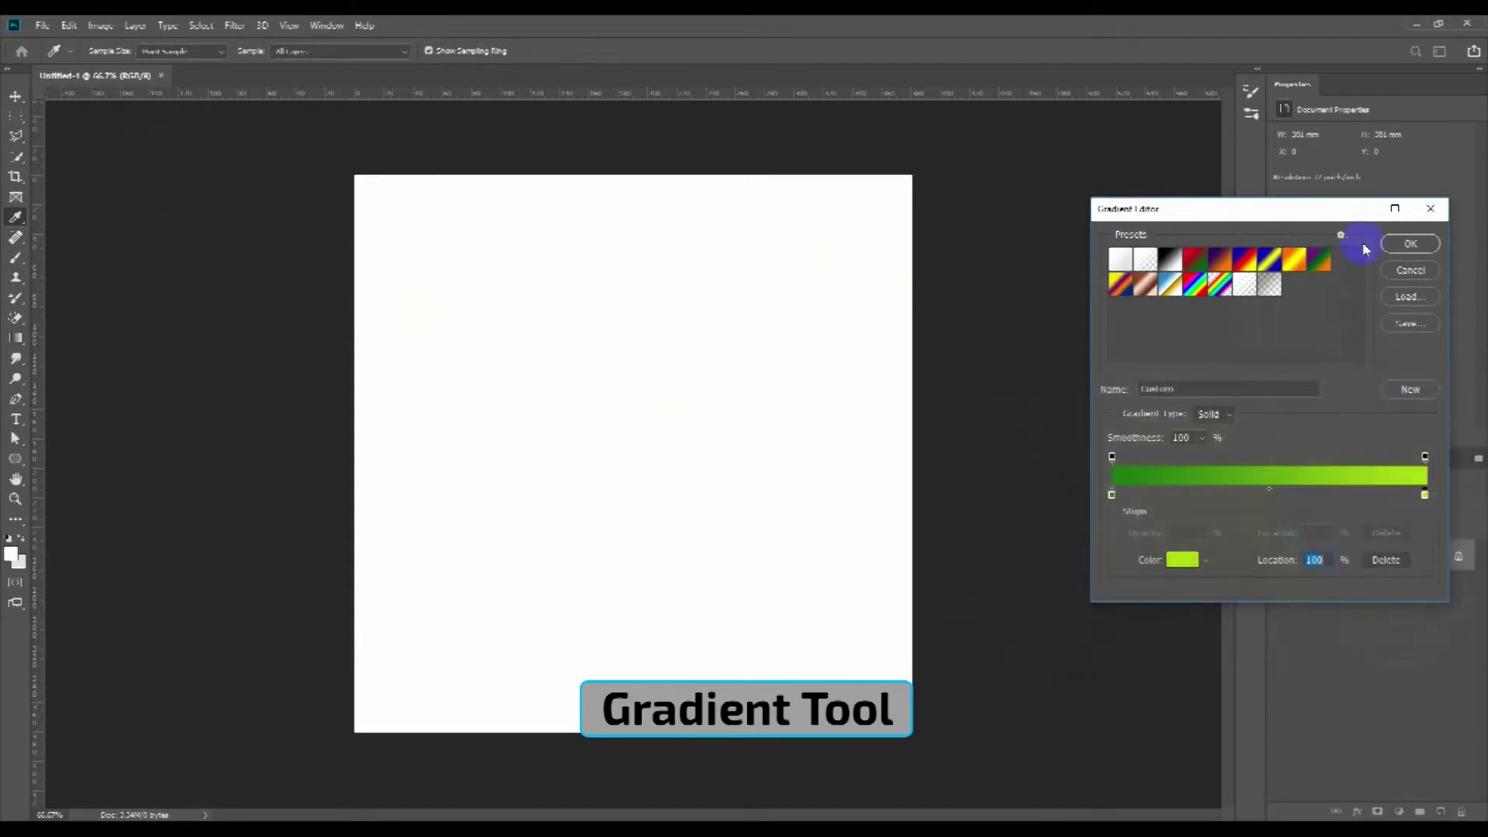
{"action": "left_click", "coordinate": [1410, 244]}
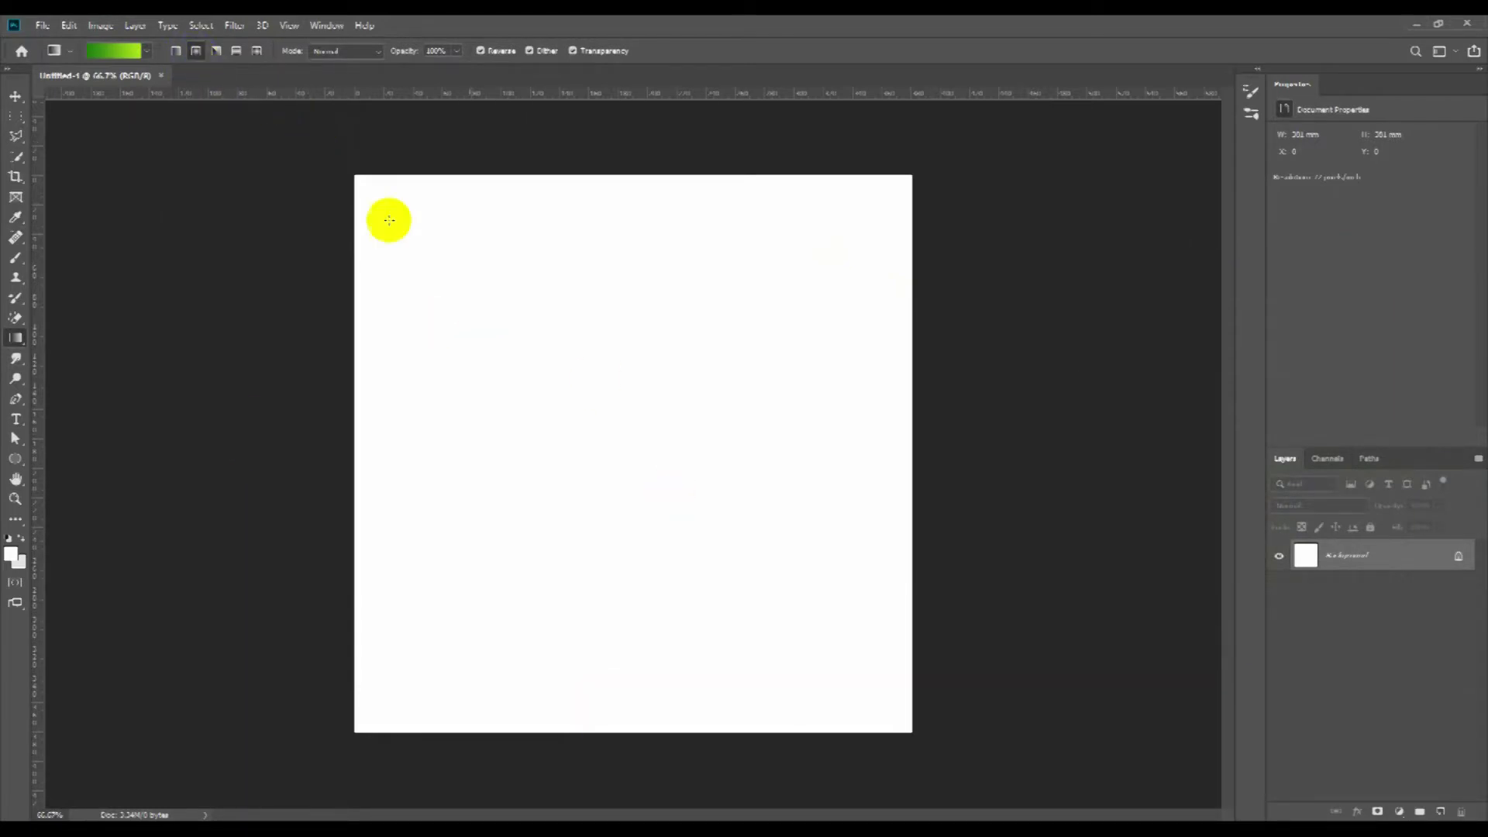
{"action": "left_click_drag", "start_coordinate": [621, 445], "coordinate": [1178, 363]}
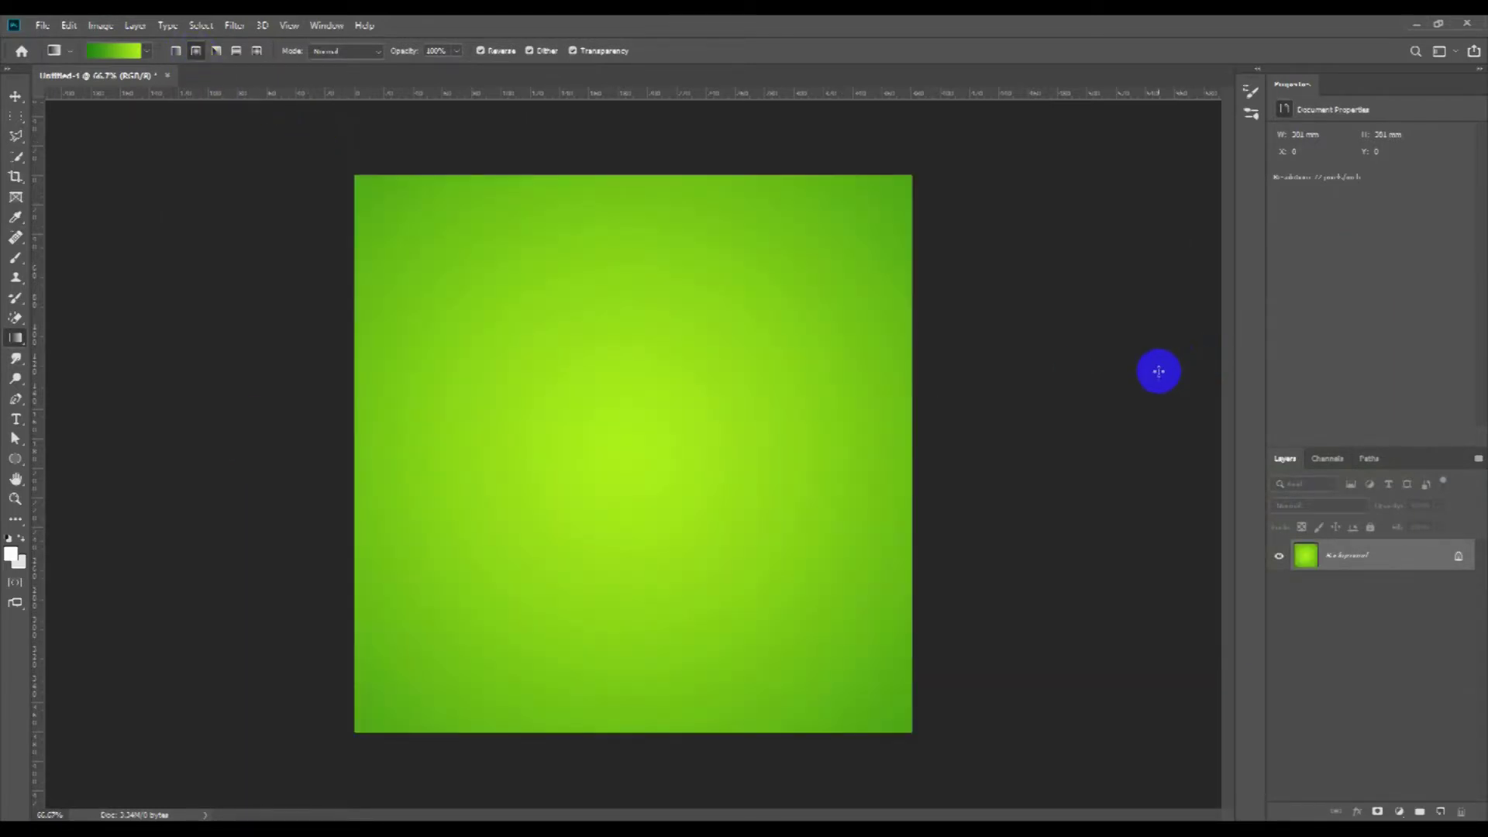
{"action": "left_click_drag", "start_coordinate": [617, 449], "coordinate": [1016, 357]}
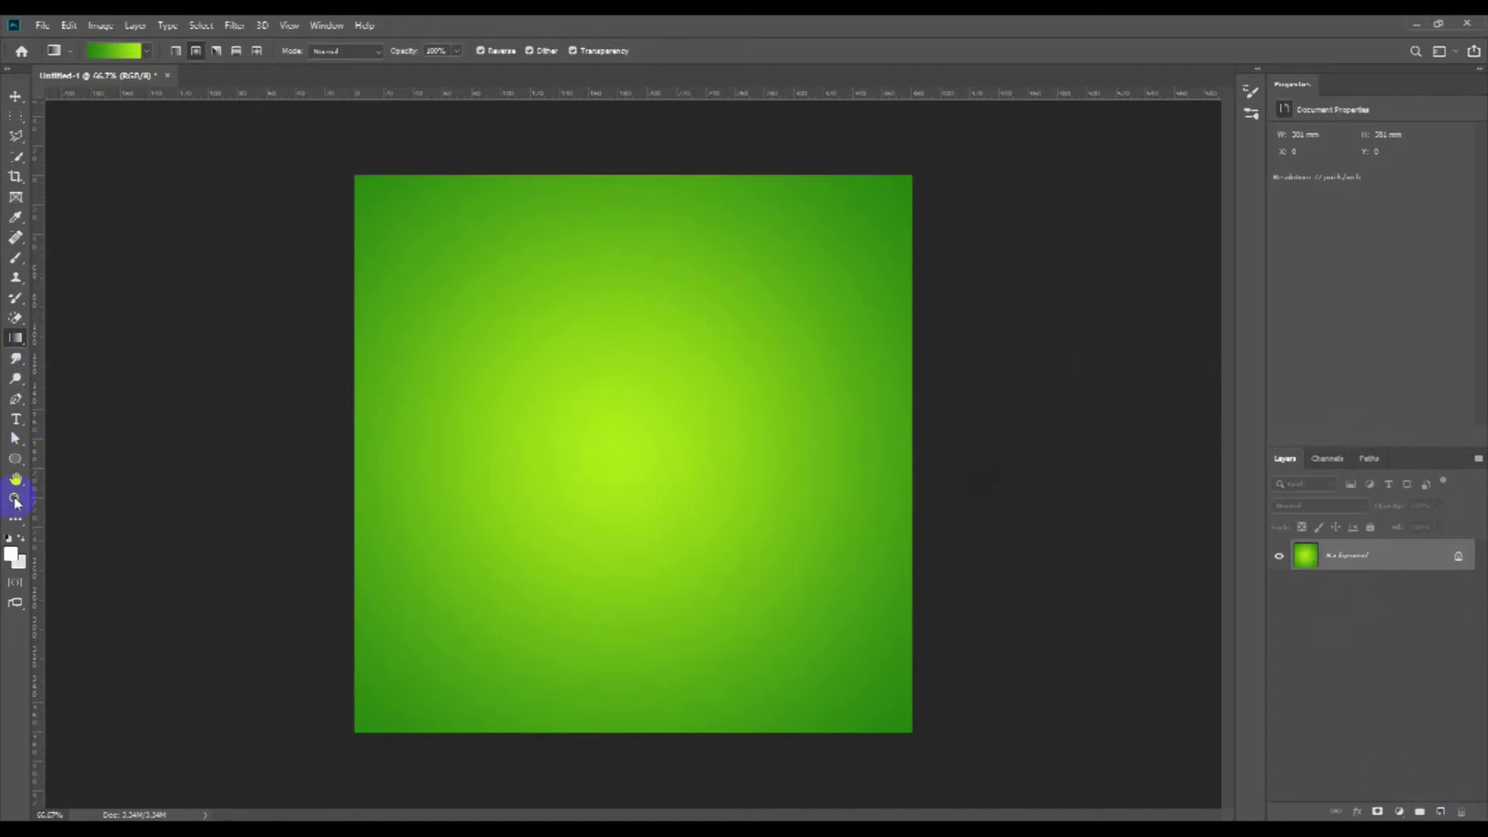
Step: Draw a white circle in the upper left and add an Inner Shadow effect to it
{"action": "left_click", "coordinate": [15, 461]}
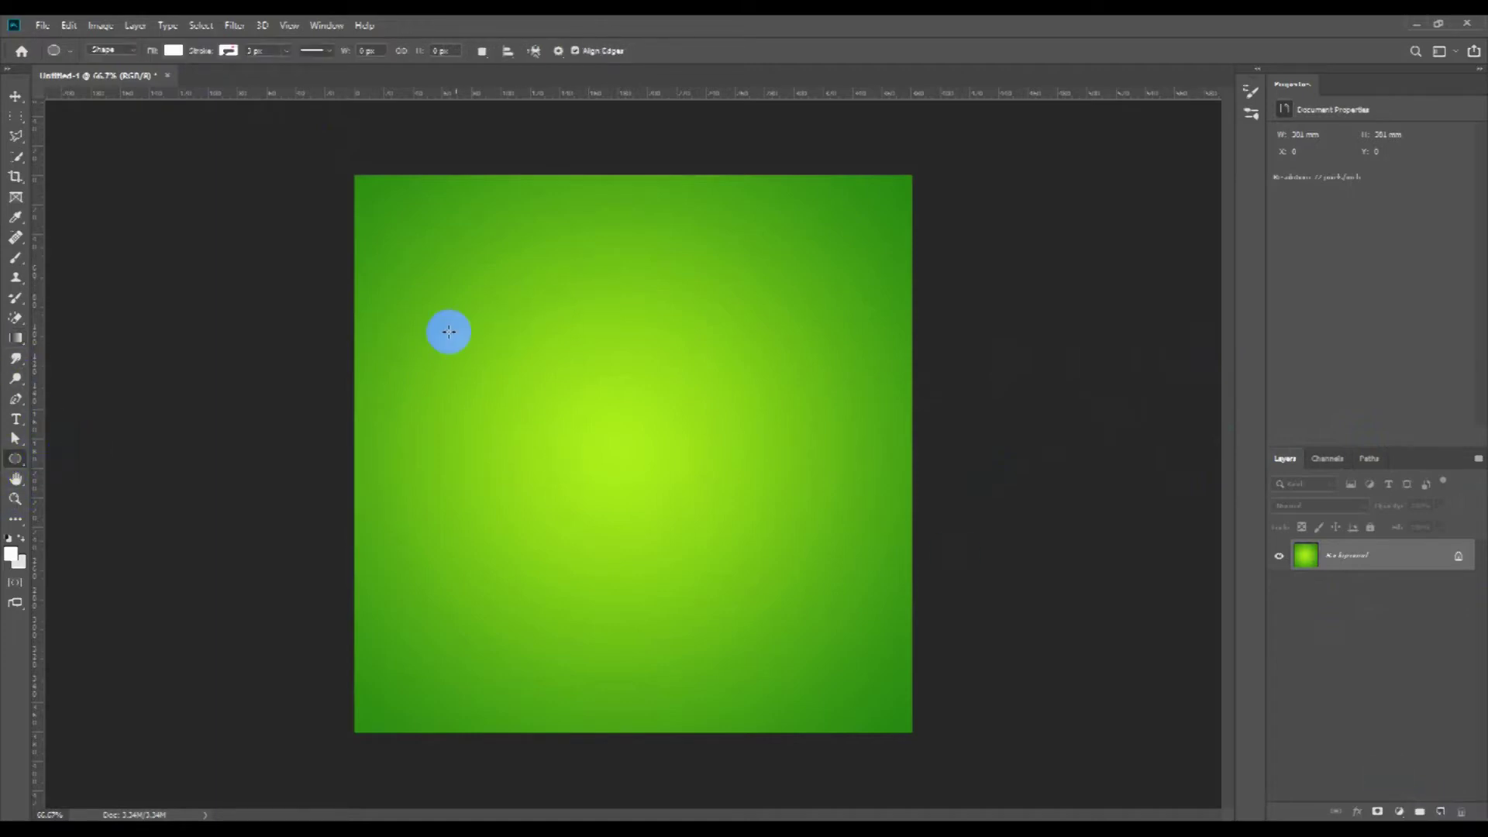
{"action": "left_click_drag", "start_coordinate": [496, 338], "coordinate": [600, 441]}
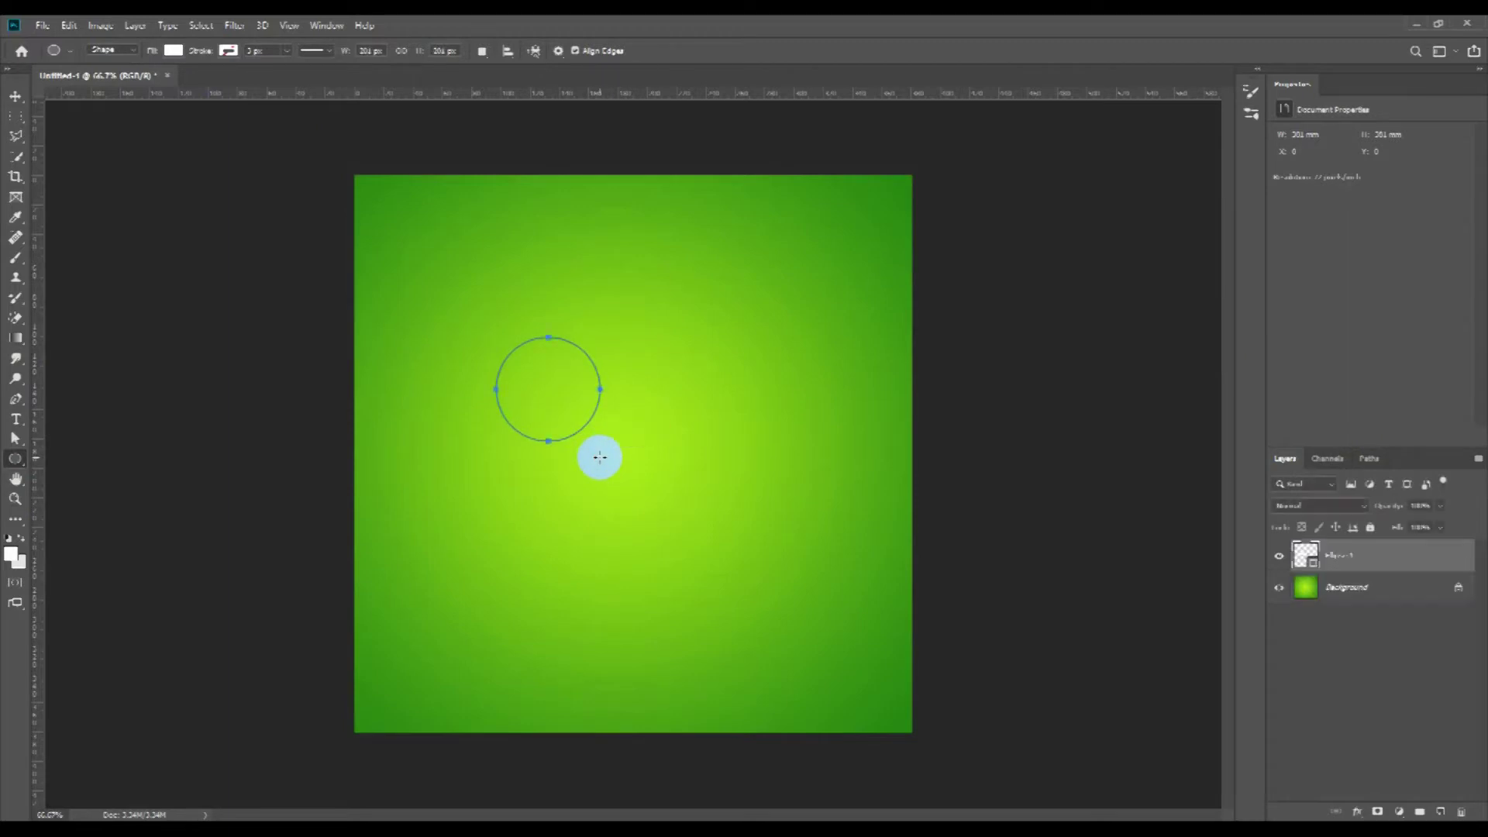
{"action": "left_click", "coordinate": [1427, 485]}
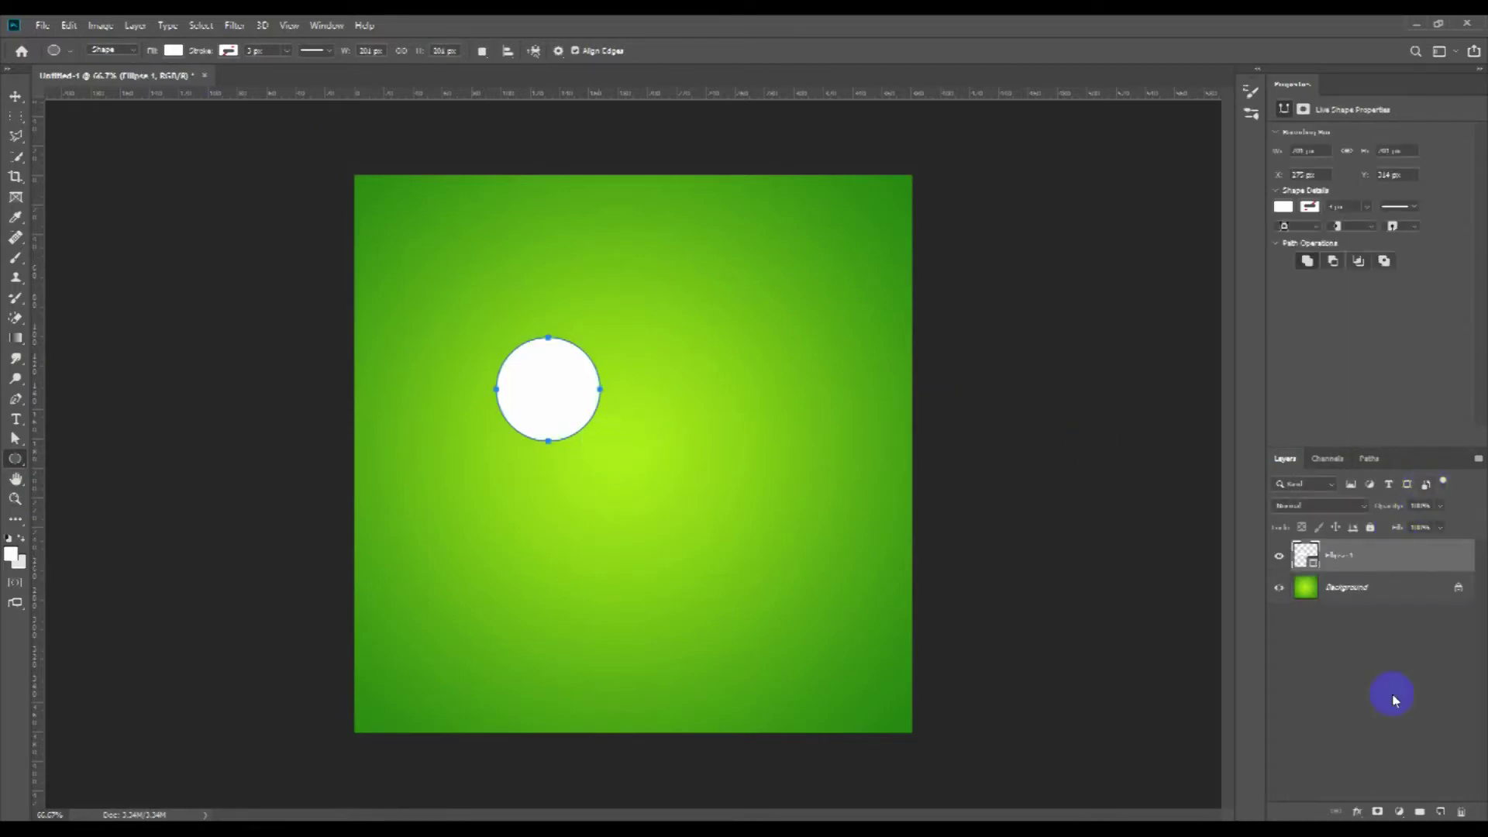
{"action": "left_click", "coordinate": [1357, 811]}
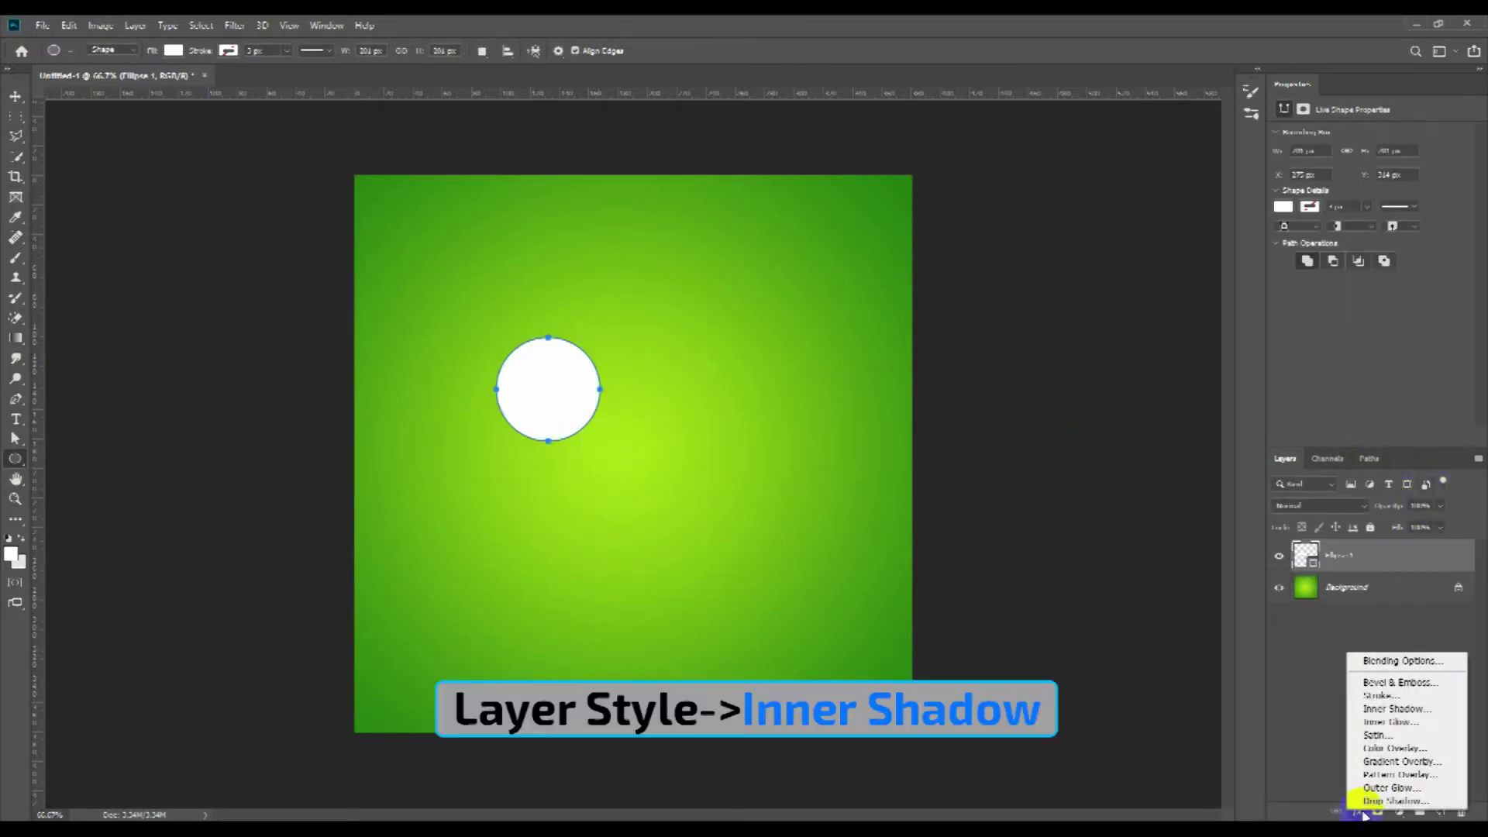
{"action": "left_click", "coordinate": [1385, 709]}
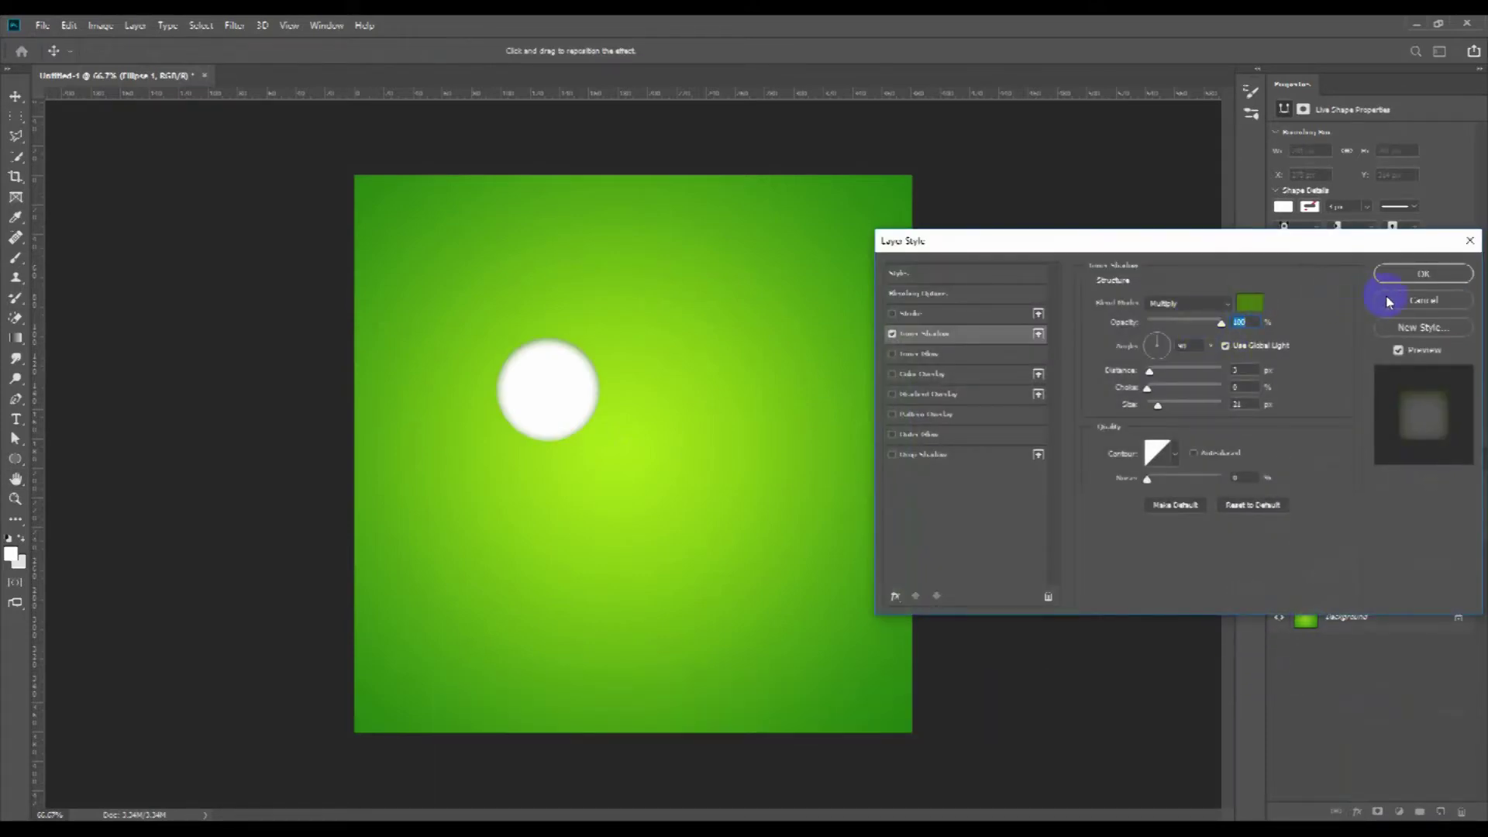
Step: Discard the unfinished layer style and set the circle layer's Fill to 0%
{"action": "left_click", "coordinate": [1407, 299]}
{"action": "left_click", "coordinate": [1440, 527]}
{"action": "left_click", "coordinate": [1364, 551]}
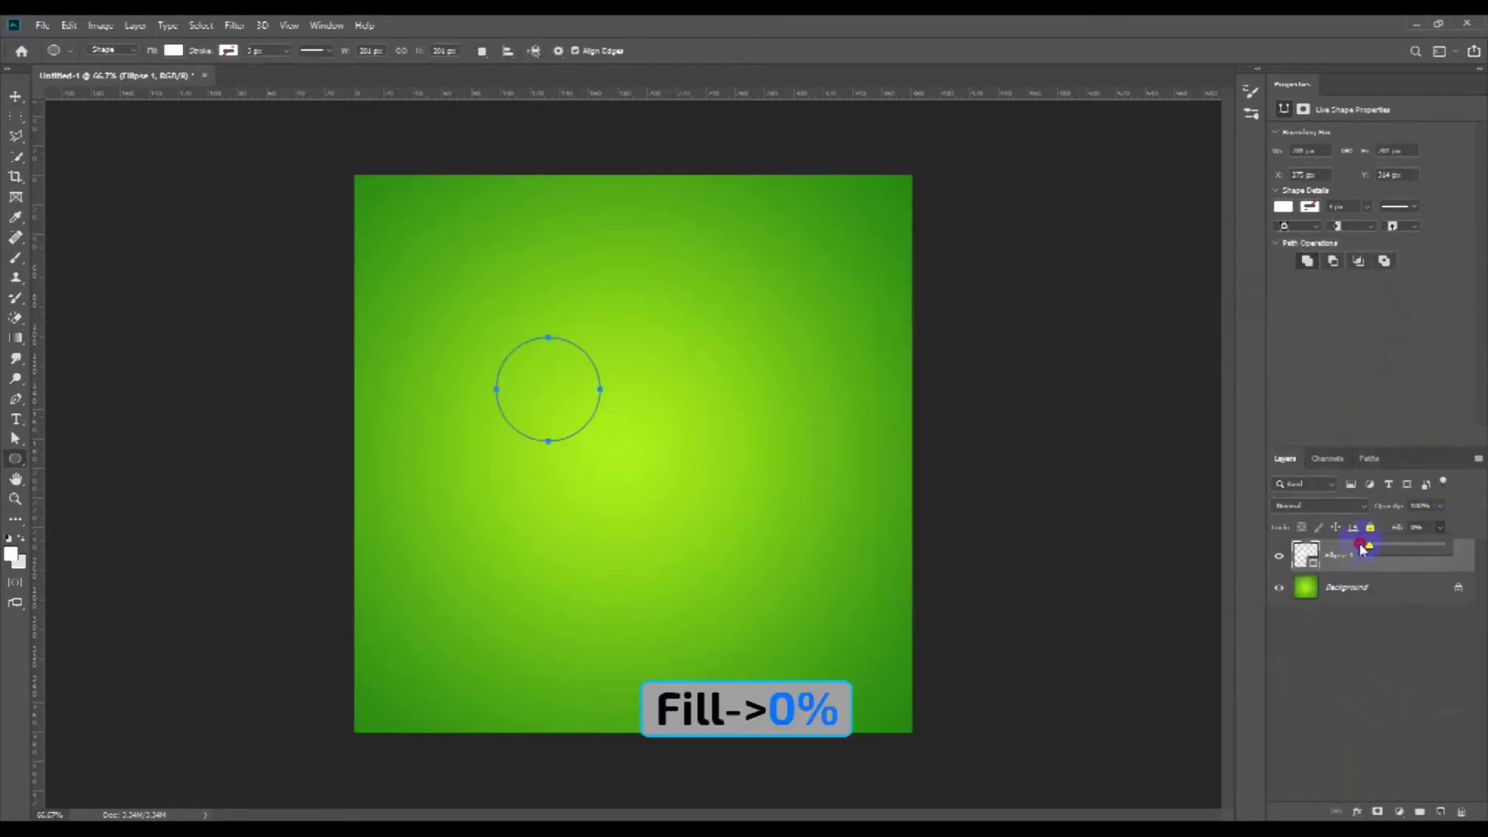
Step: Add an Inner Shadow to the circle with a green shadow colour
{"action": "left_click", "coordinate": [1359, 811]}
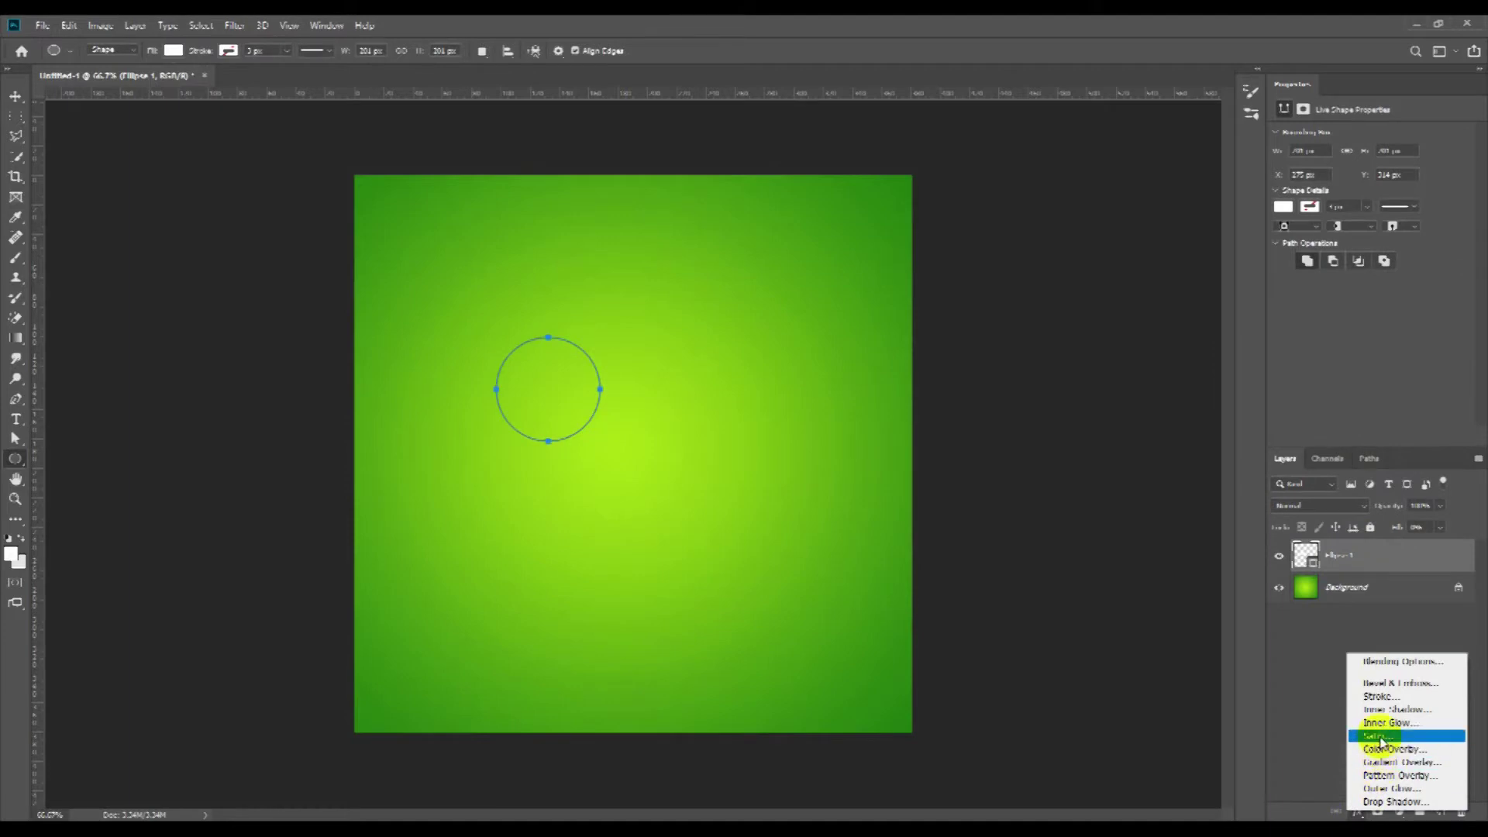
{"action": "left_click", "coordinate": [1382, 709]}
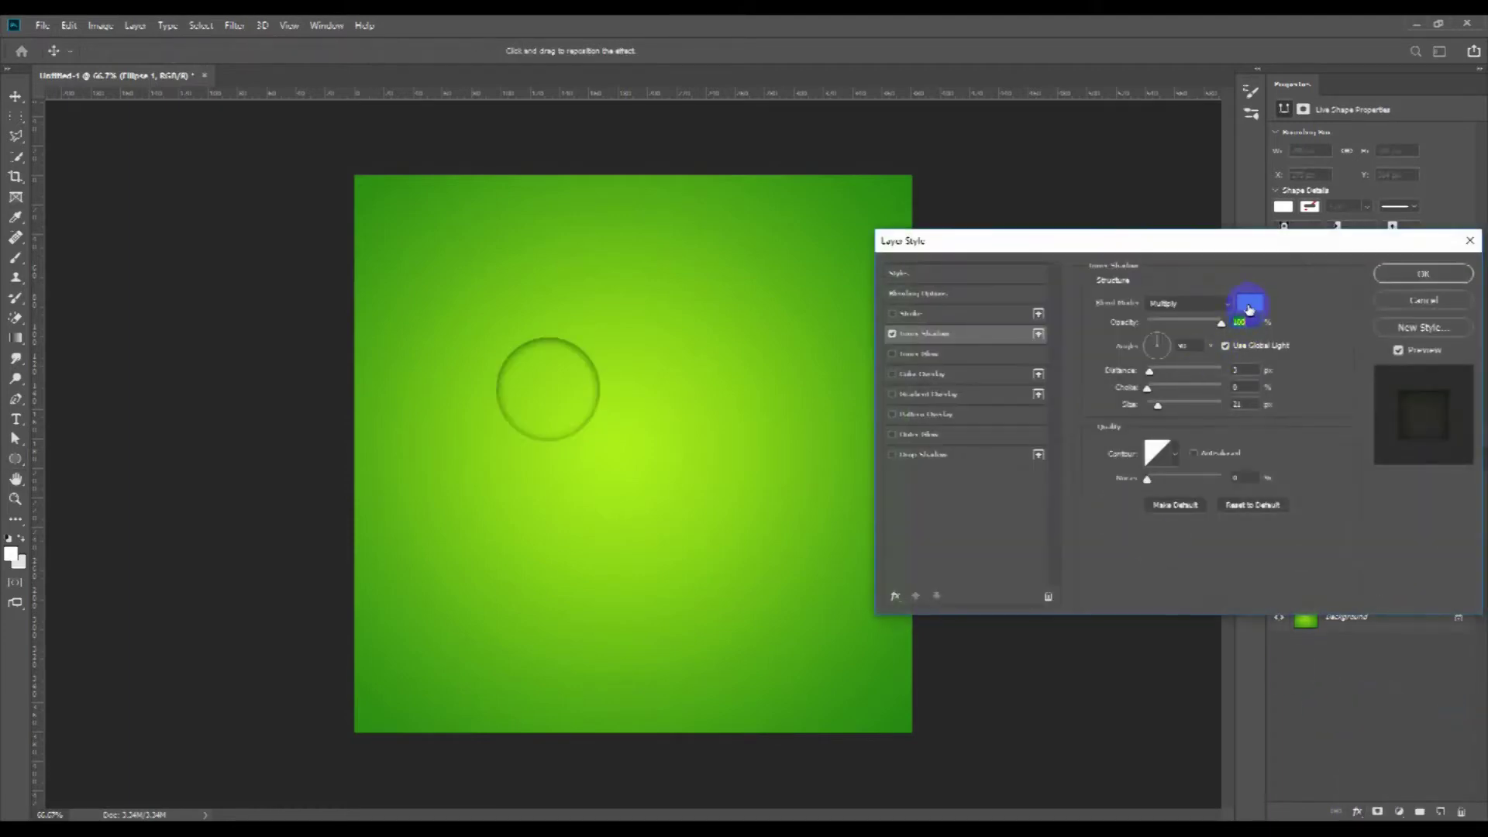
{"action": "left_click", "coordinate": [1248, 303]}
{"action": "left_click", "coordinate": [1252, 520]}
{"action": "left_click", "coordinate": [1428, 409]}
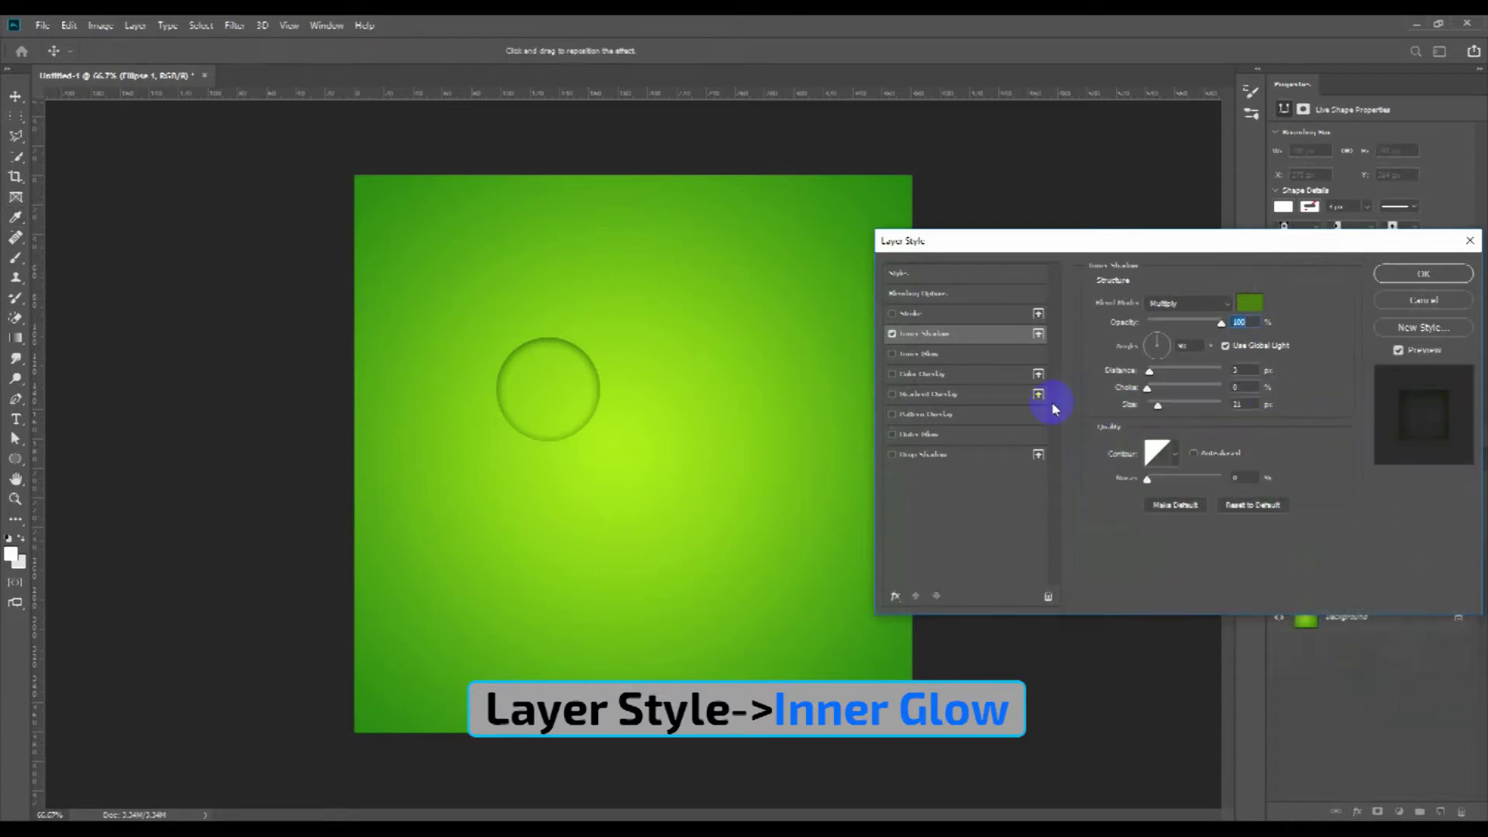
Step: Add an Inner Glow with higher opacity and a light green #97c337 colour
{"action": "left_click", "coordinate": [927, 357]}
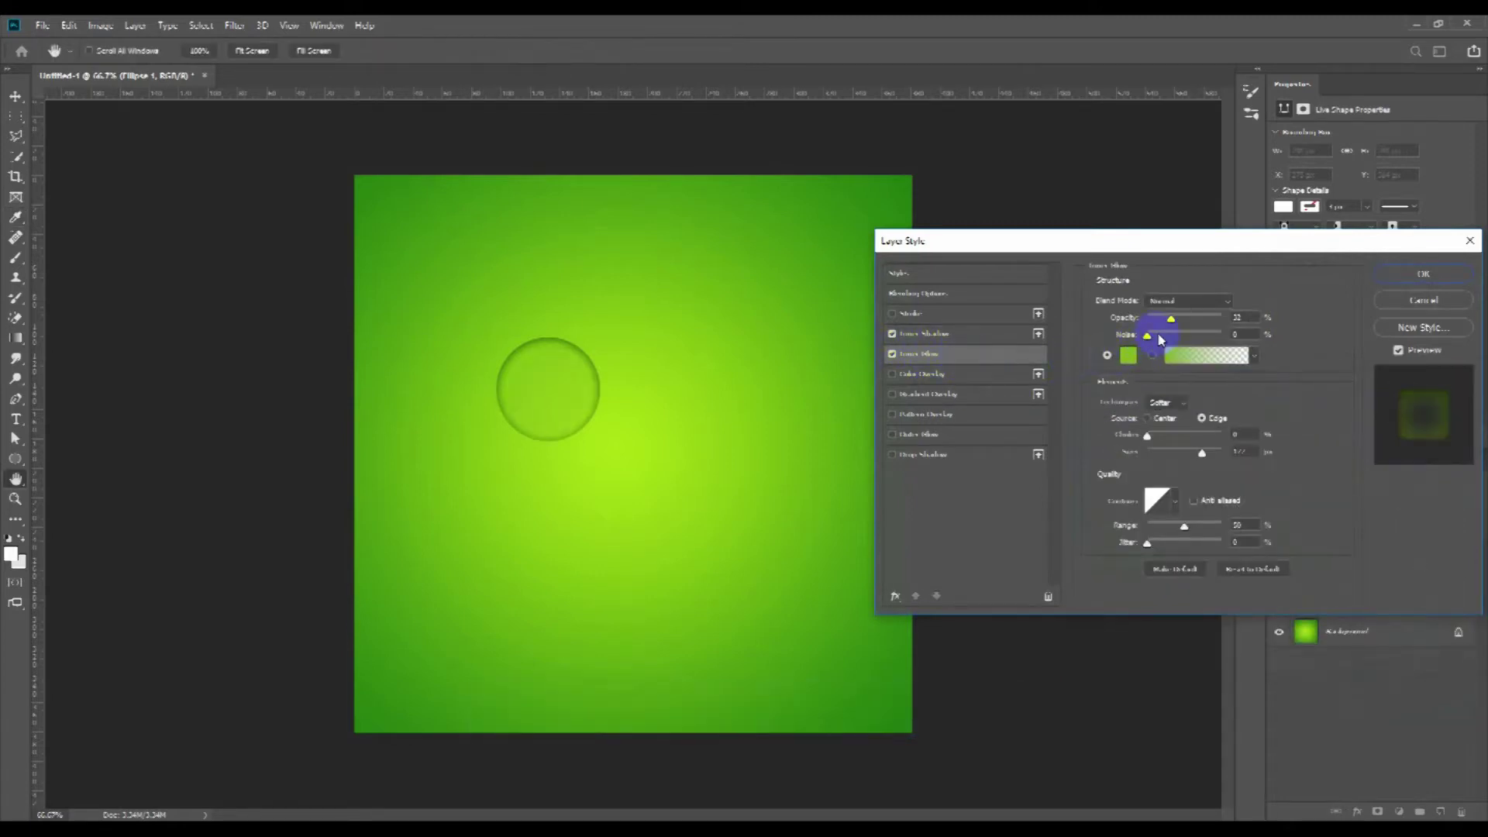
{"action": "left_click_drag", "start_coordinate": [1171, 321], "coordinate": [1197, 325]}
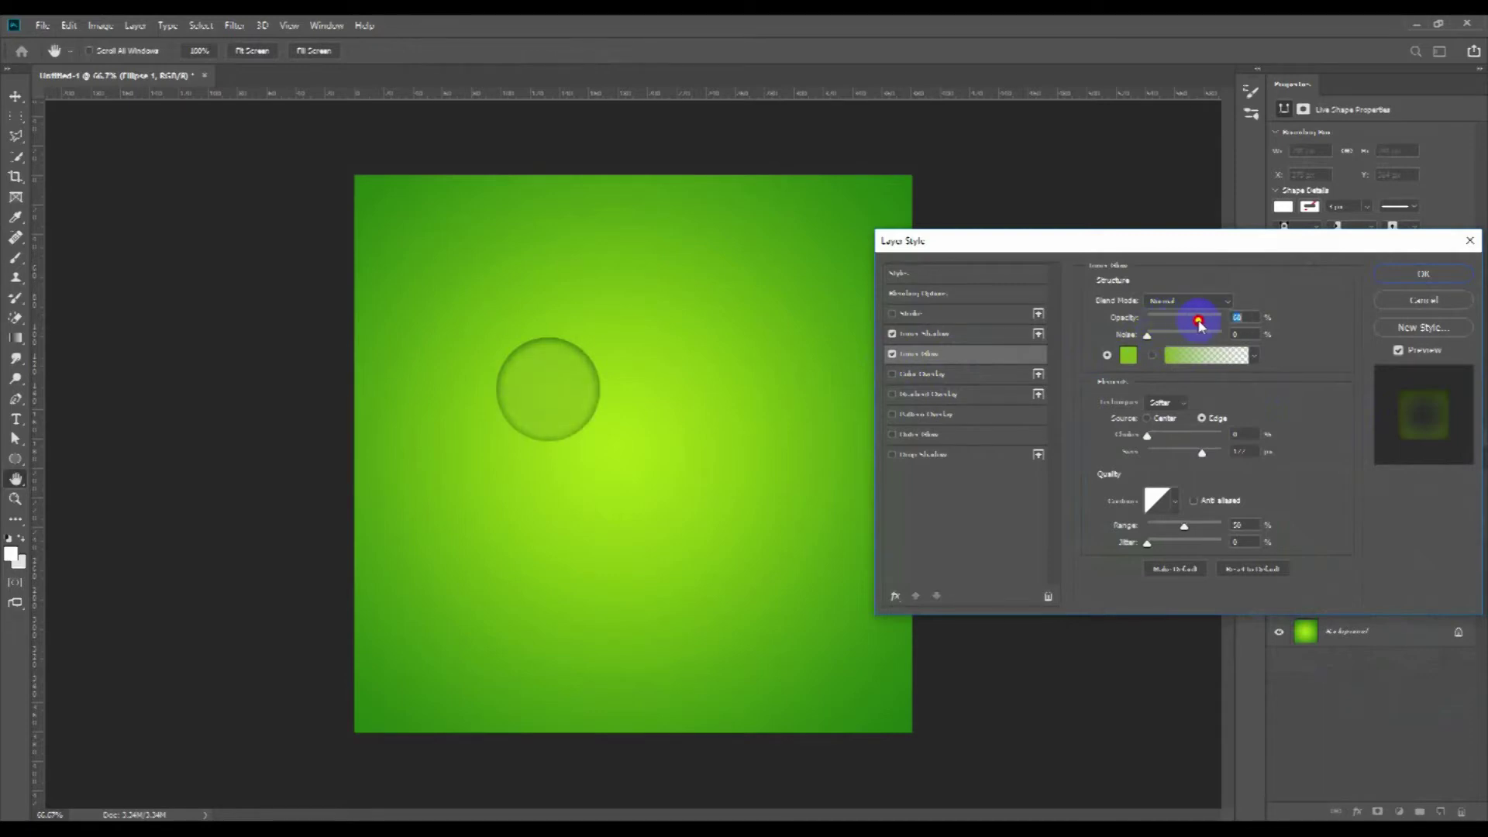
{"action": "left_click", "coordinate": [1129, 355]}
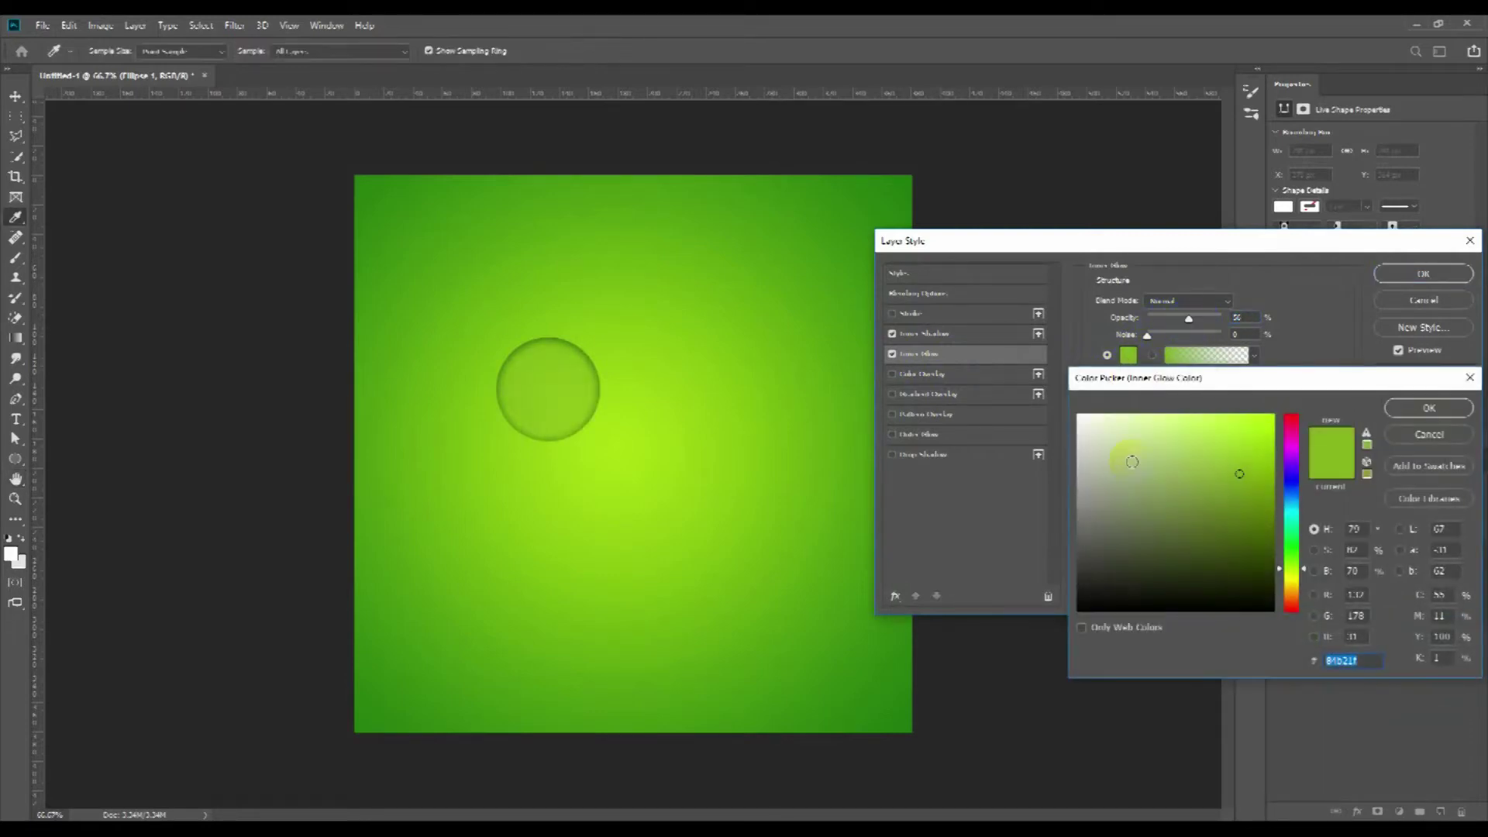
{"action": "mouse_move", "coordinate": [1167, 378]}
{"action": "left_mouse_down"}
{"action": "mouse_move", "coordinate": [1170, 444]}
{"action": "mouse_move", "coordinate": [1154, 450]}
{"action": "left_mouse_up"}
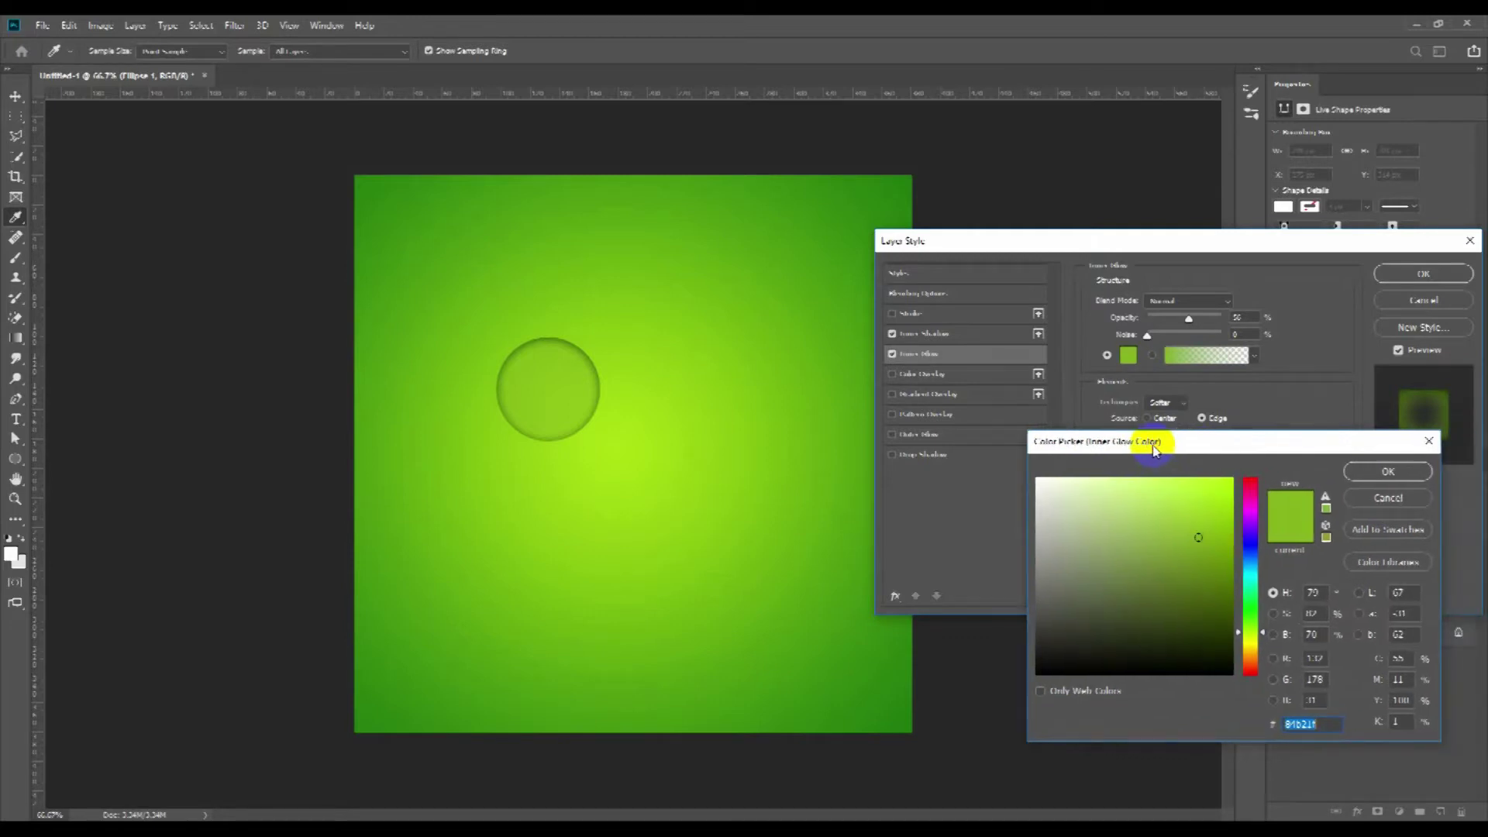
{"action": "left_click", "coordinate": [1178, 524]}
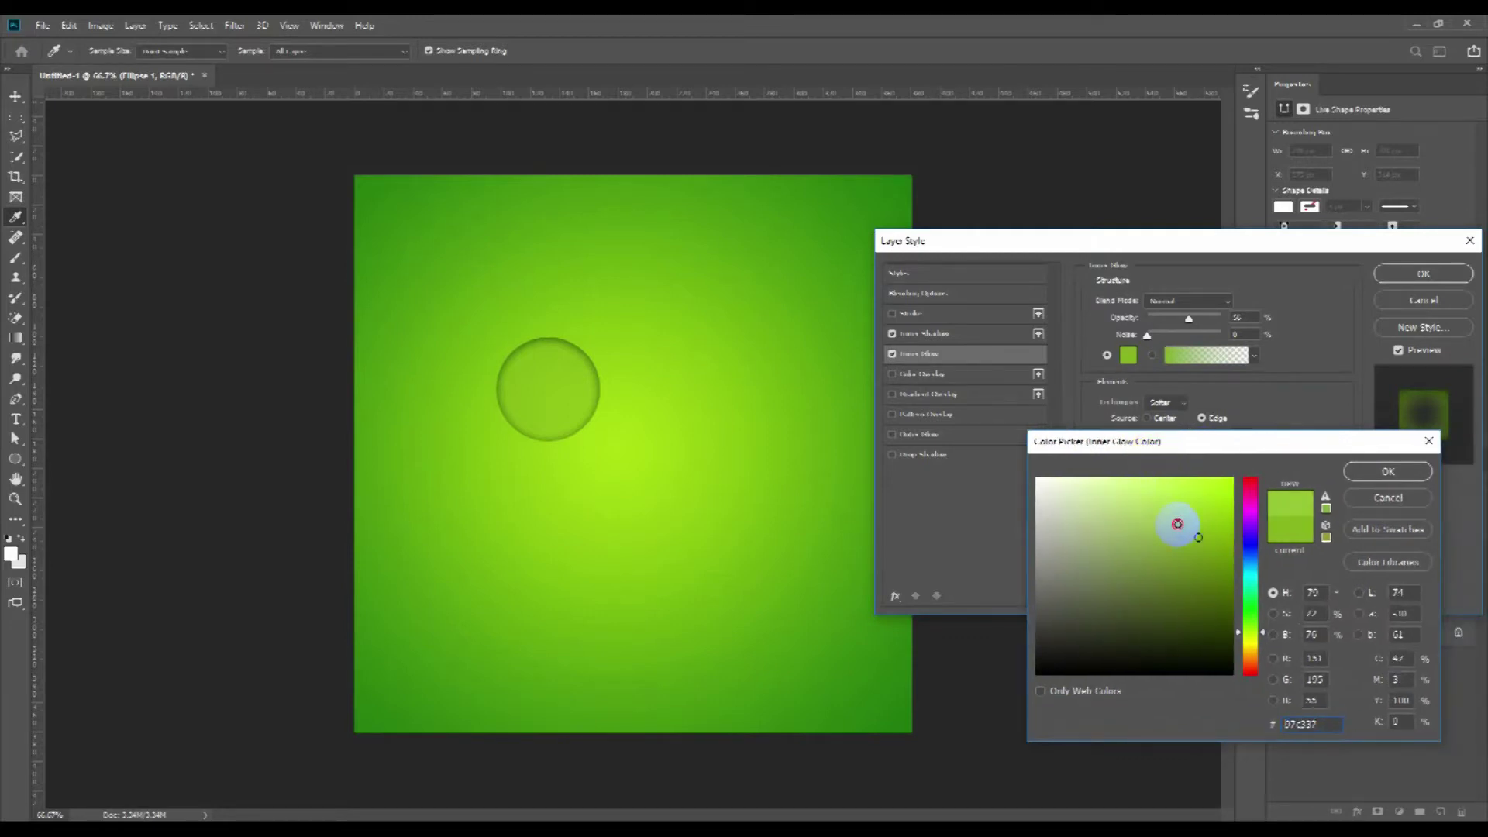
{"action": "left_click", "coordinate": [1372, 473]}
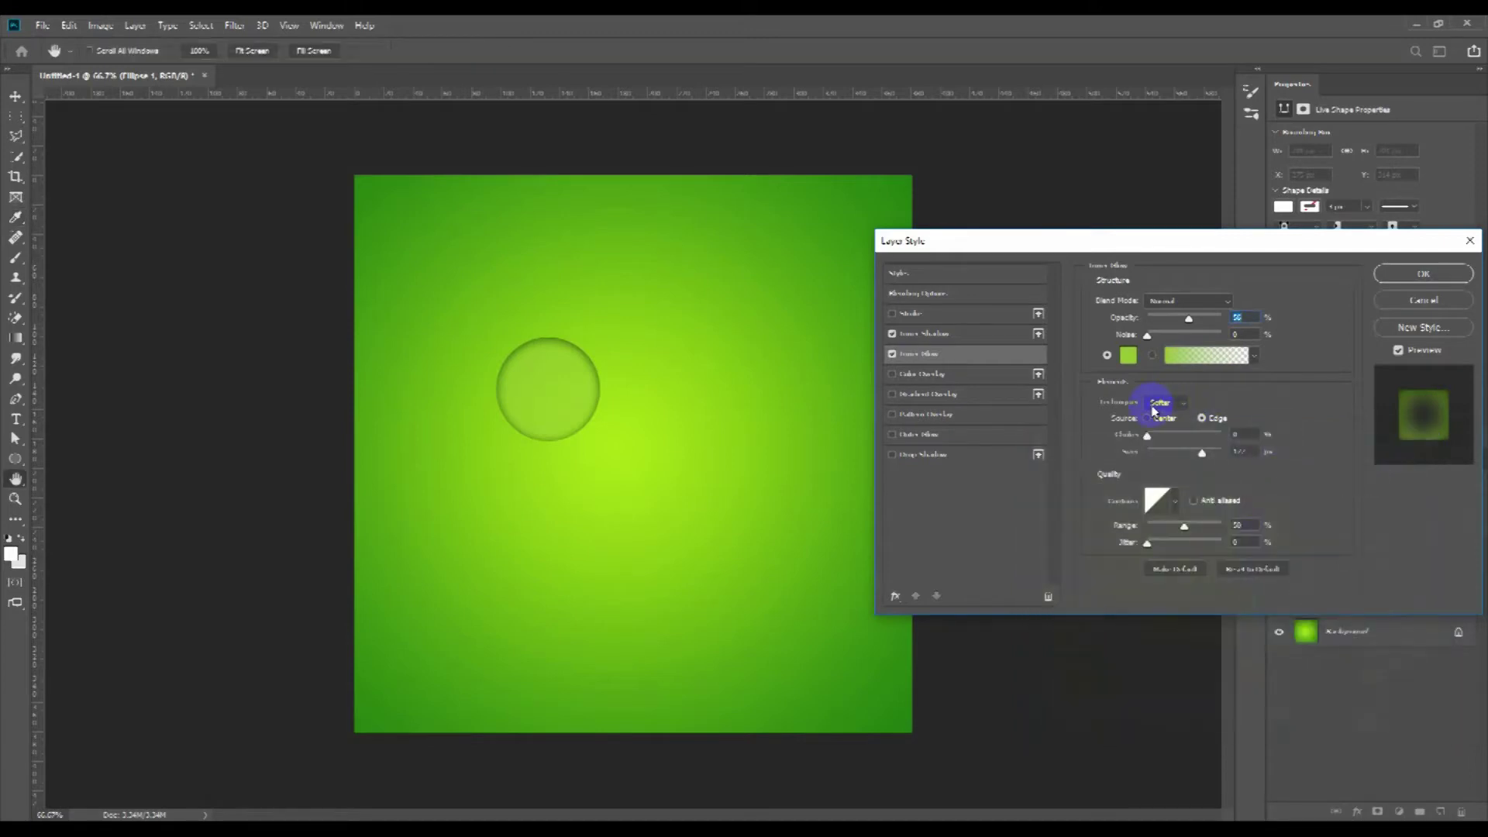
Step: Set the inner glow Source to Center, opacity about 80%, and enable Drop Shadow
{"action": "left_click", "coordinate": [1150, 420]}
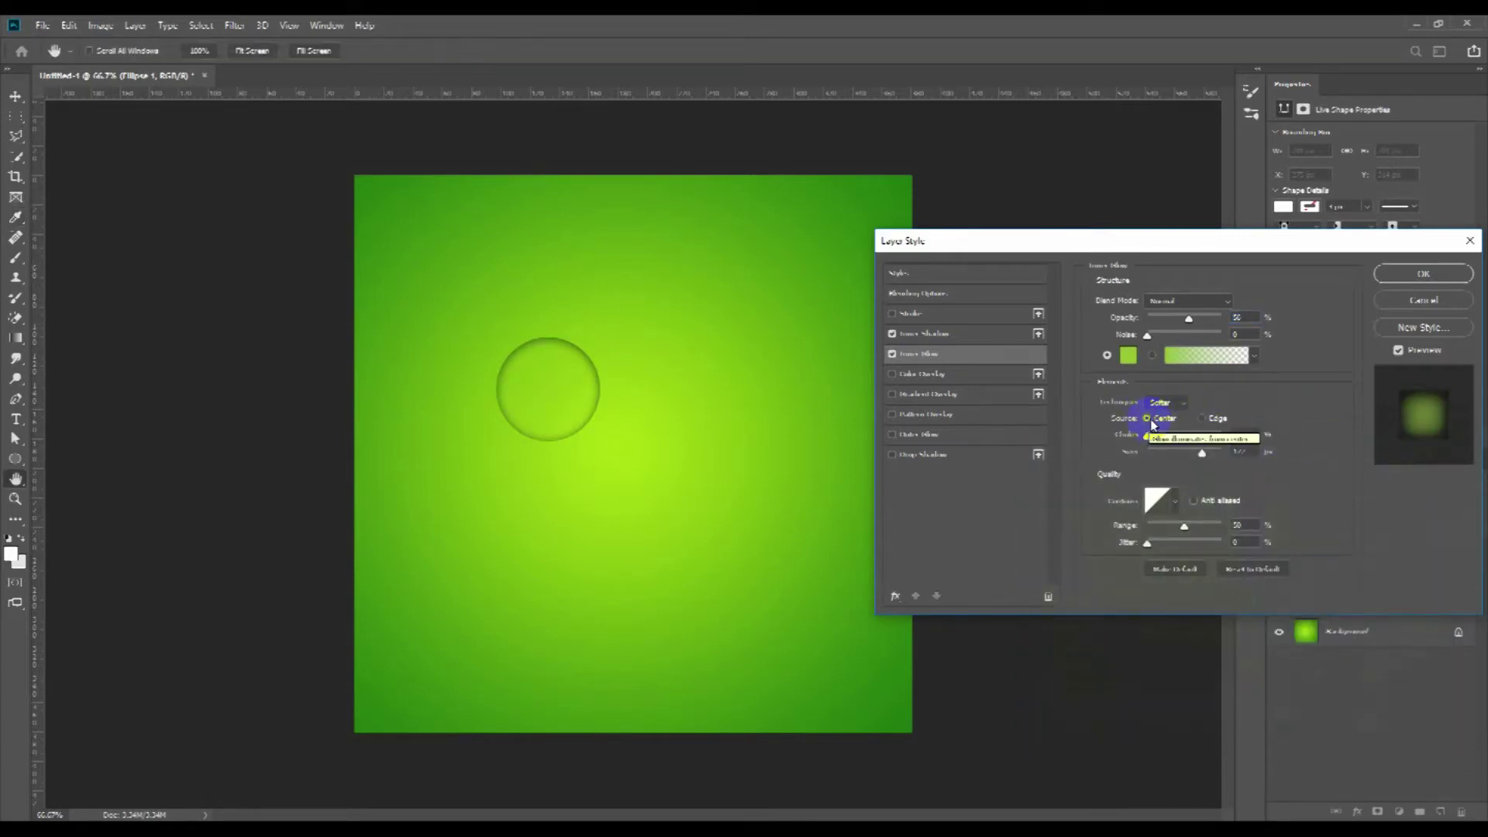
{"action": "left_click", "coordinate": [1191, 320]}
{"action": "left_click_drag", "start_coordinate": [1192, 320], "coordinate": [1212, 320]}
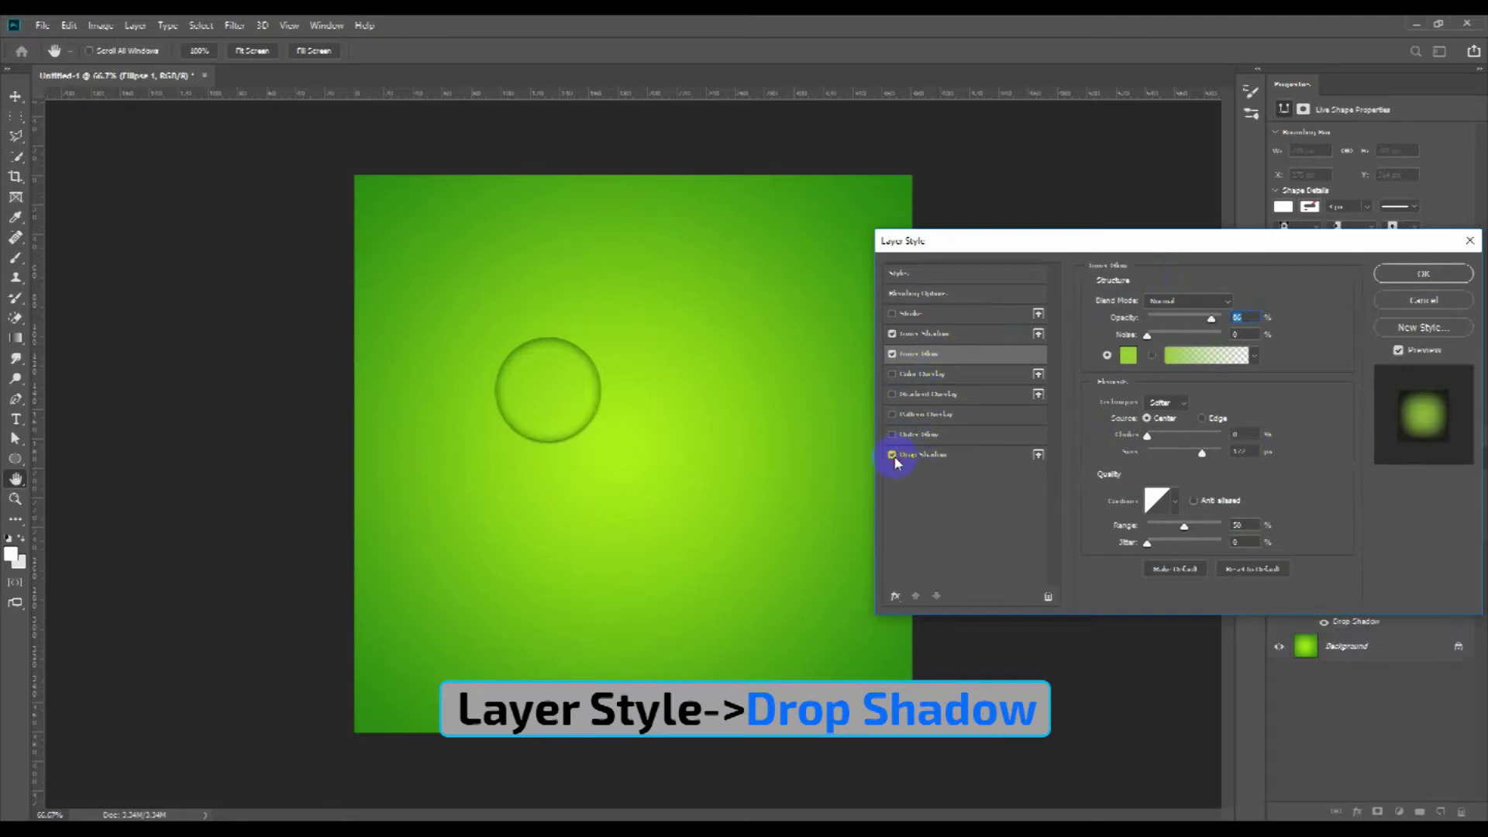
{"action": "left_click", "coordinate": [927, 455]}
Step: Make the drop shadow dark green and tighten its size to about 10 px
{"action": "left_click", "coordinate": [1249, 303]}
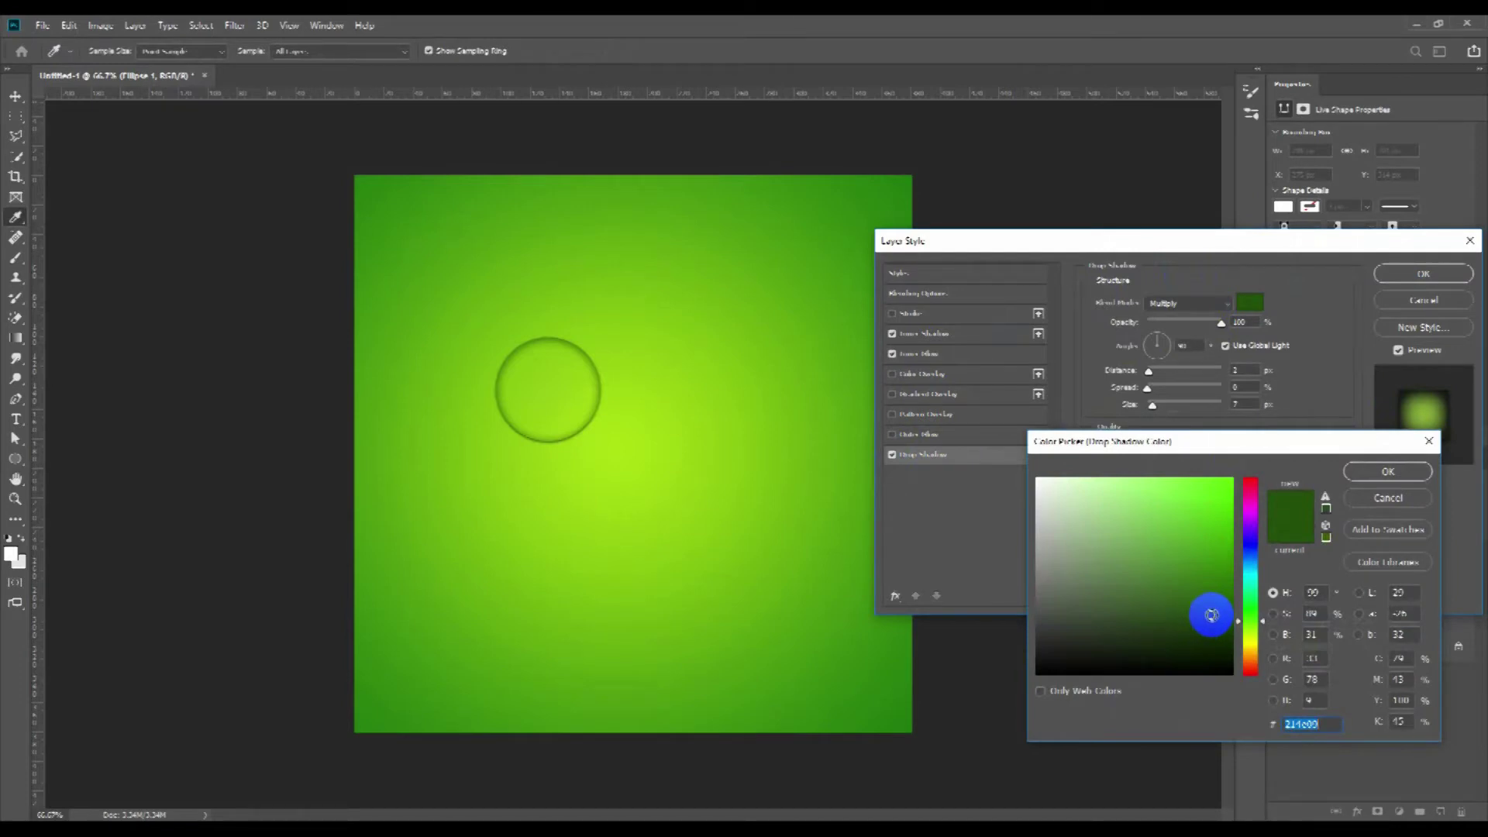
{"action": "left_click", "coordinate": [1369, 473]}
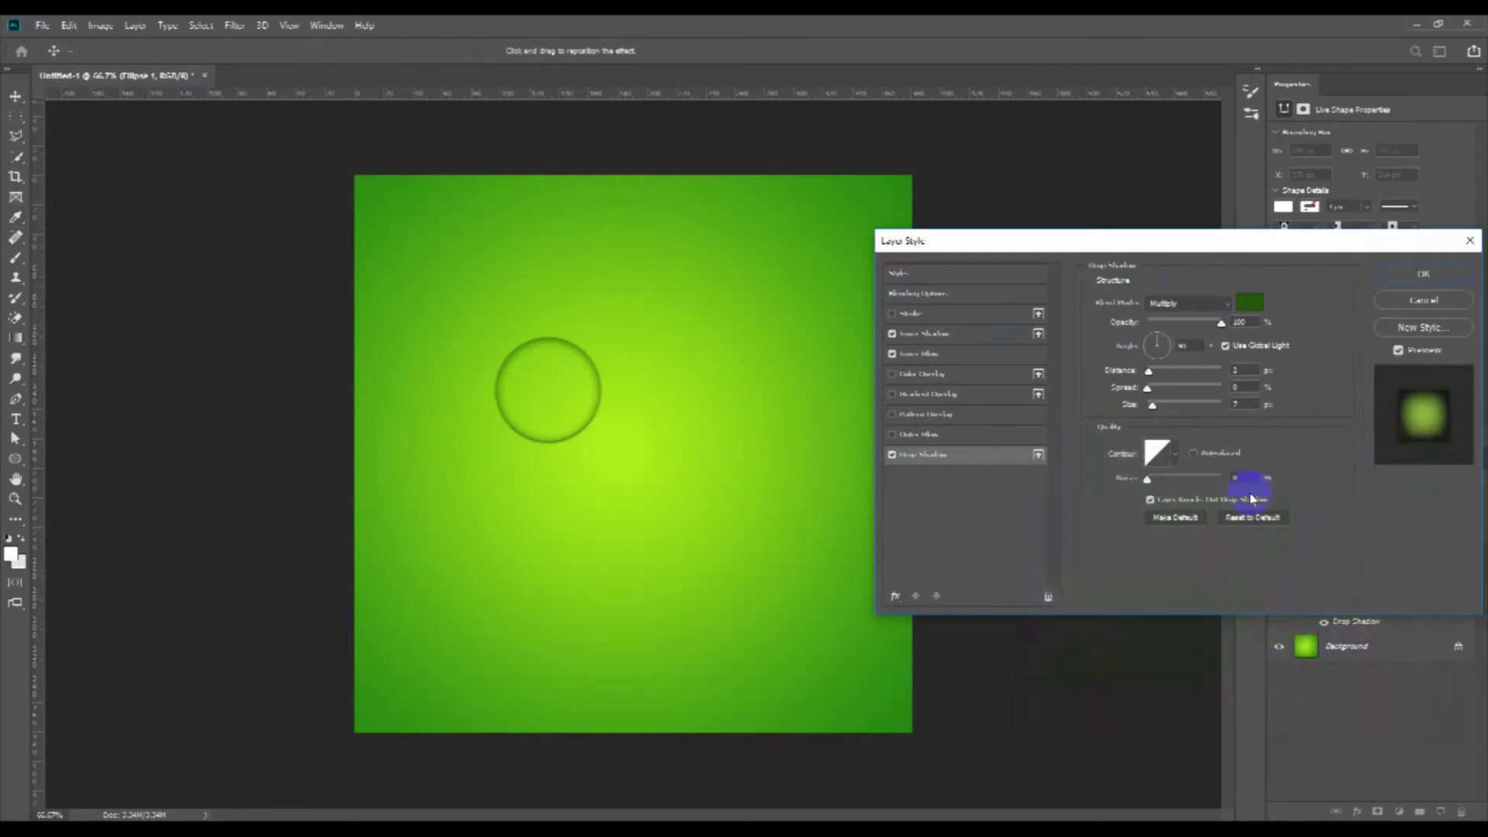
{"action": "left_click_drag", "start_coordinate": [1154, 406], "coordinate": [1158, 407]}
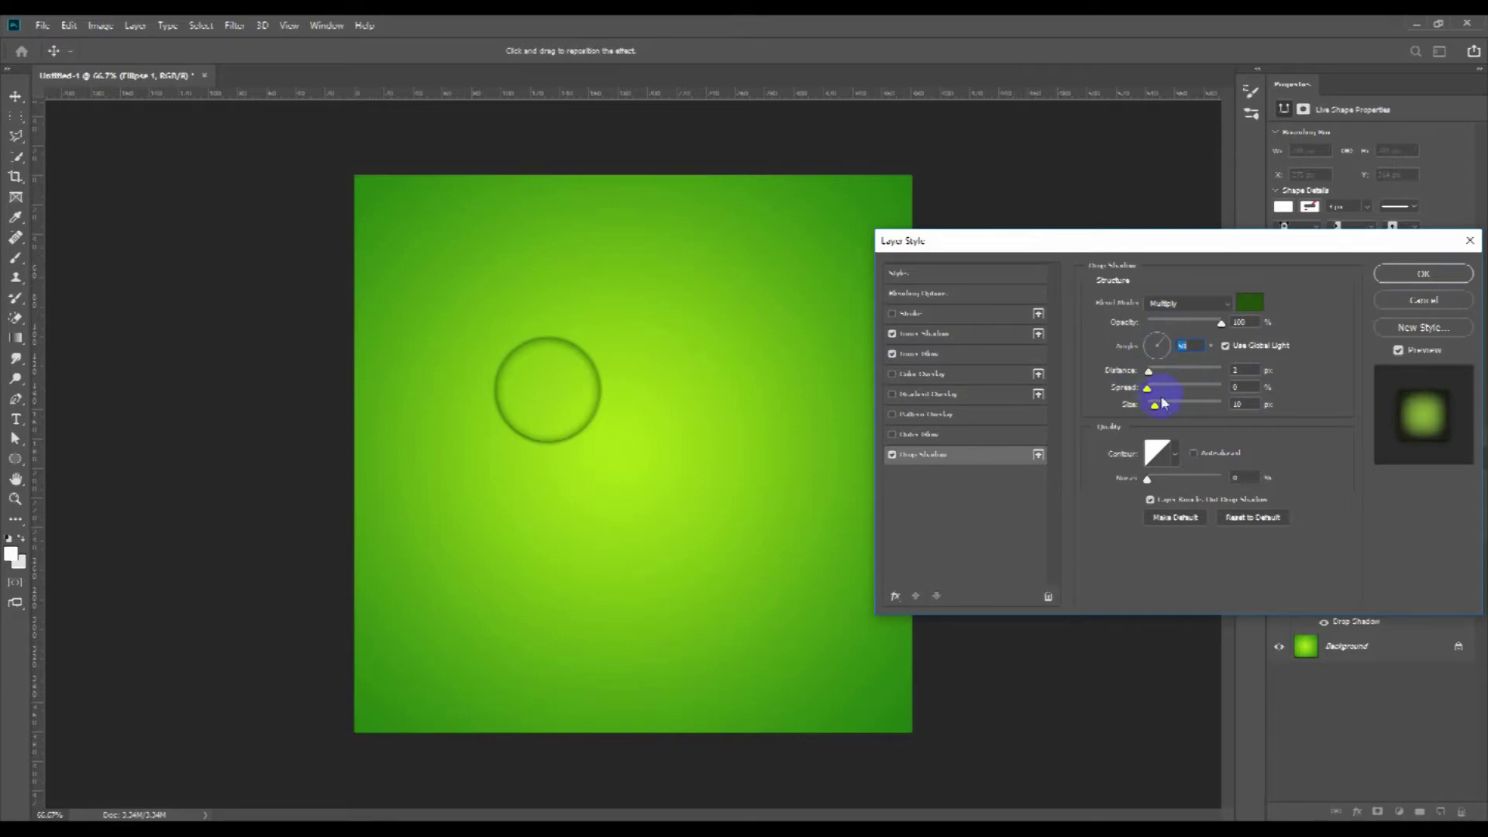
{"action": "left_click_drag", "start_coordinate": [1157, 409], "coordinate": [1158, 409]}
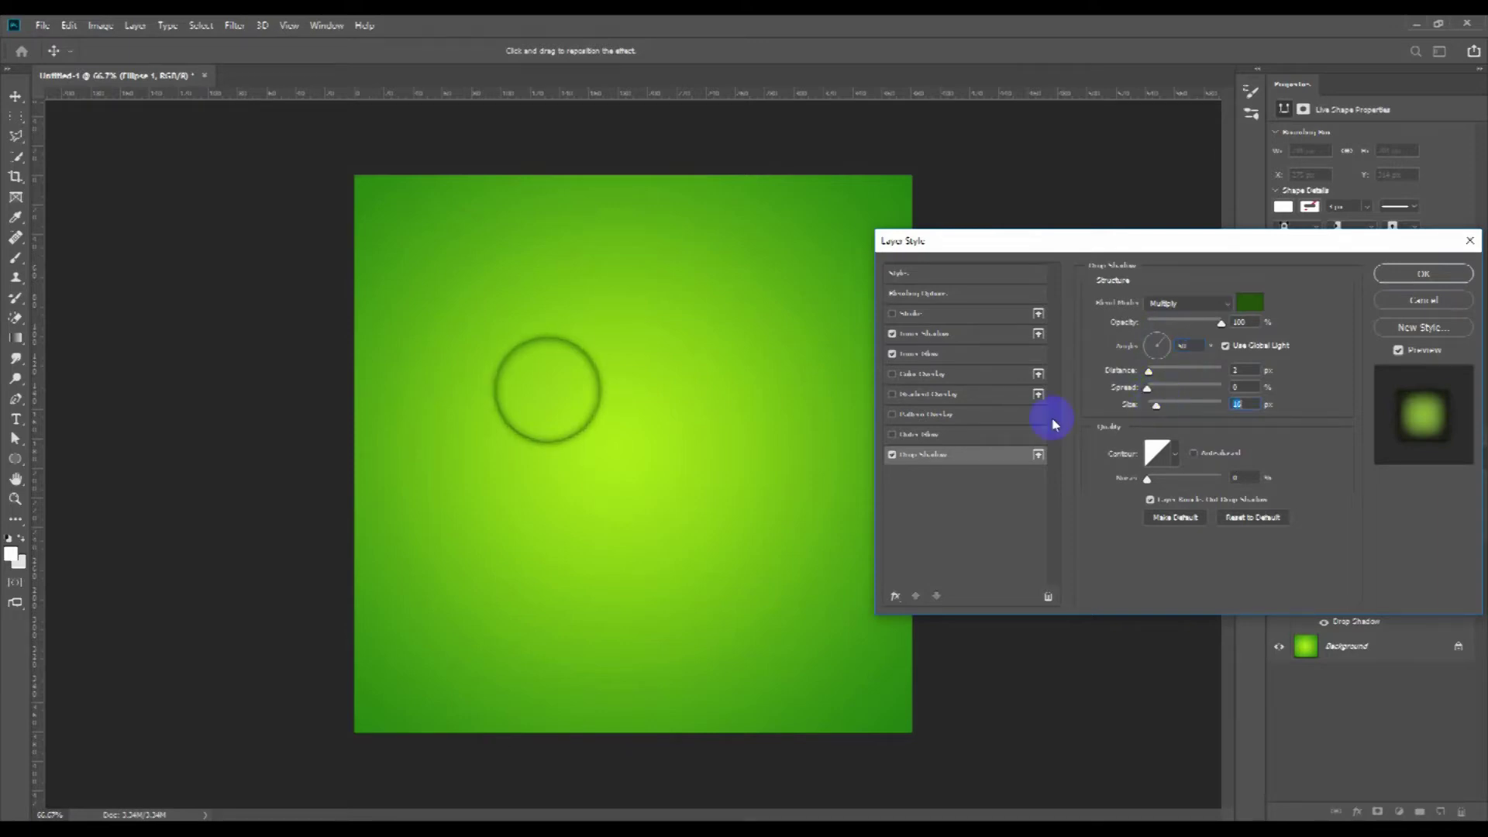
{"action": "left_click", "coordinate": [924, 355]}
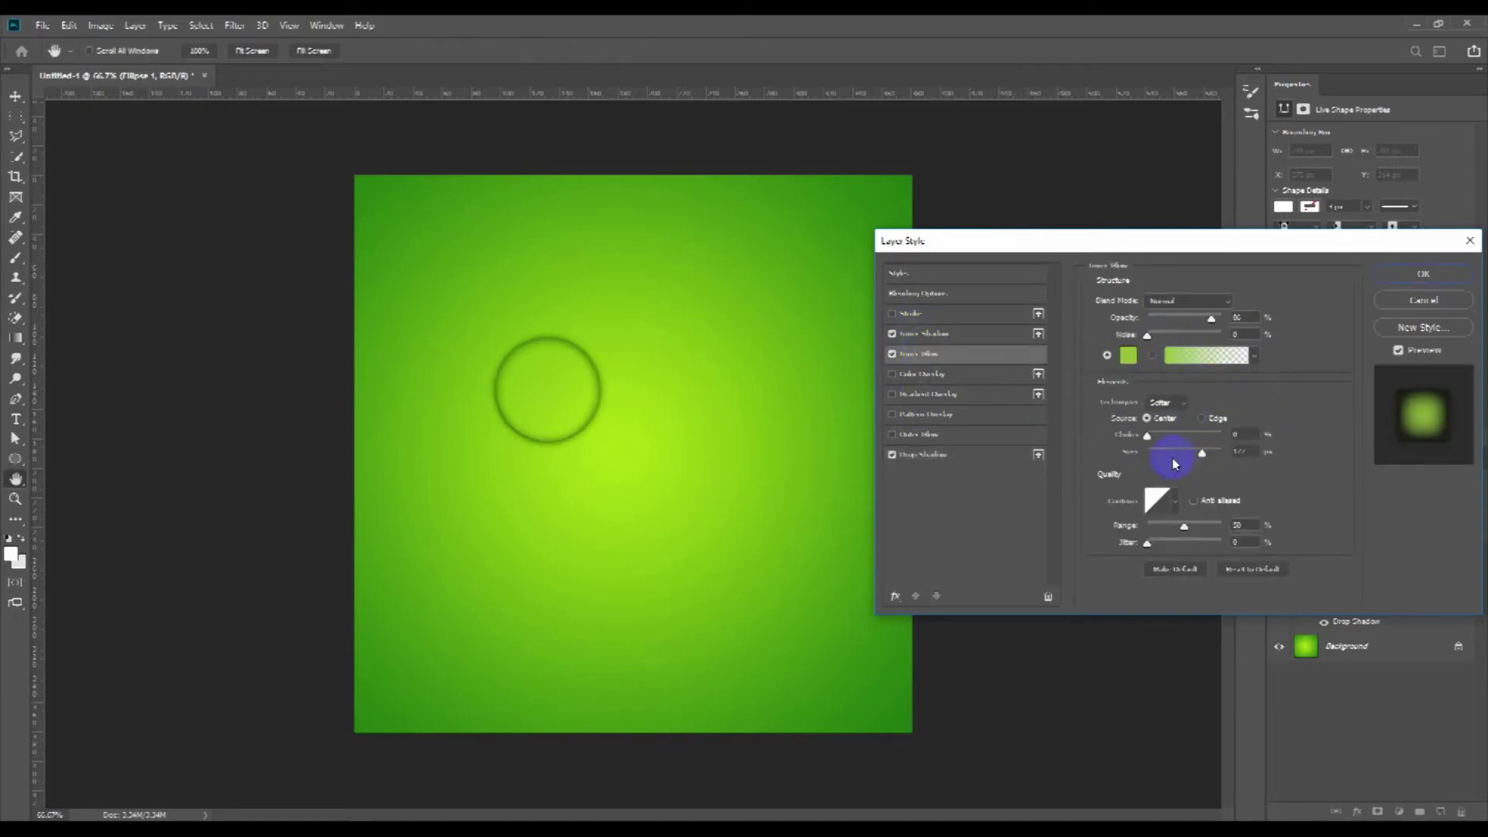
Step: Increase the Size of both the inner glow and the inner shadow
{"action": "left_click_drag", "start_coordinate": [1202, 453], "coordinate": [1222, 453]}
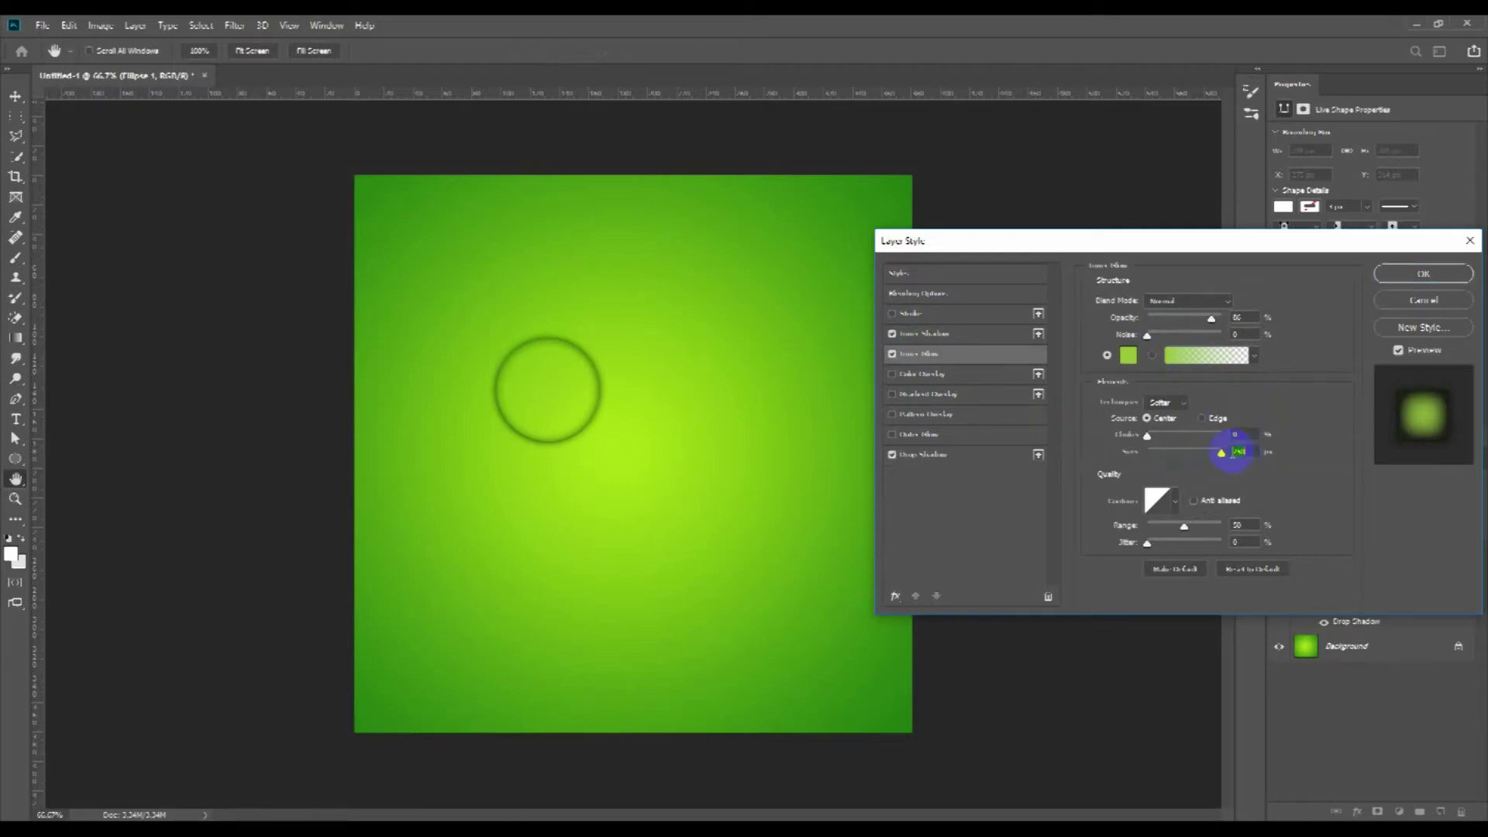
{"action": "left_click", "coordinate": [935, 335]}
{"action": "left_click_drag", "start_coordinate": [1159, 404], "coordinate": [1160, 405]}
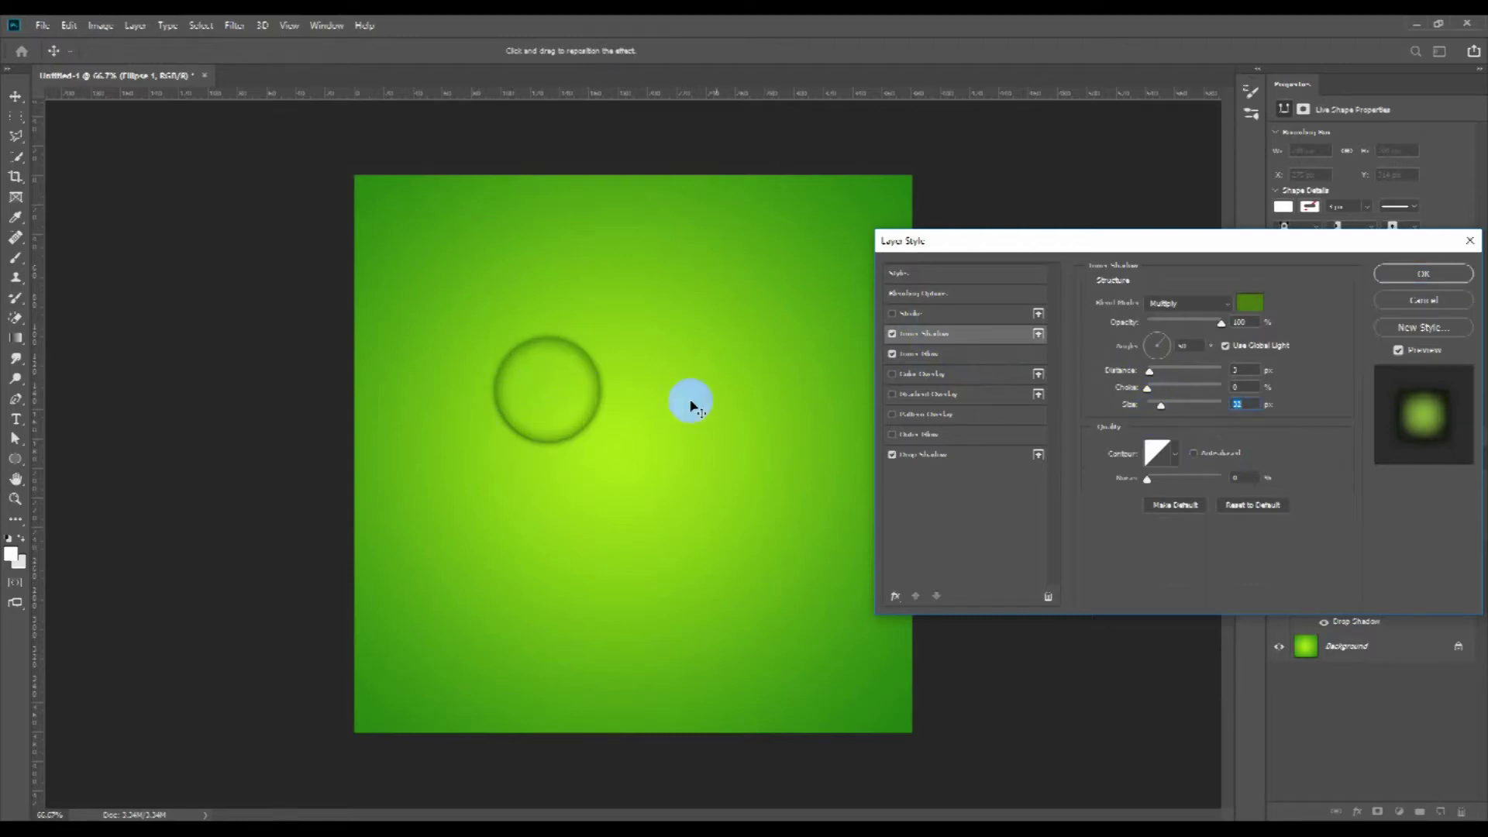
{"action": "left_click", "coordinate": [1398, 283]}
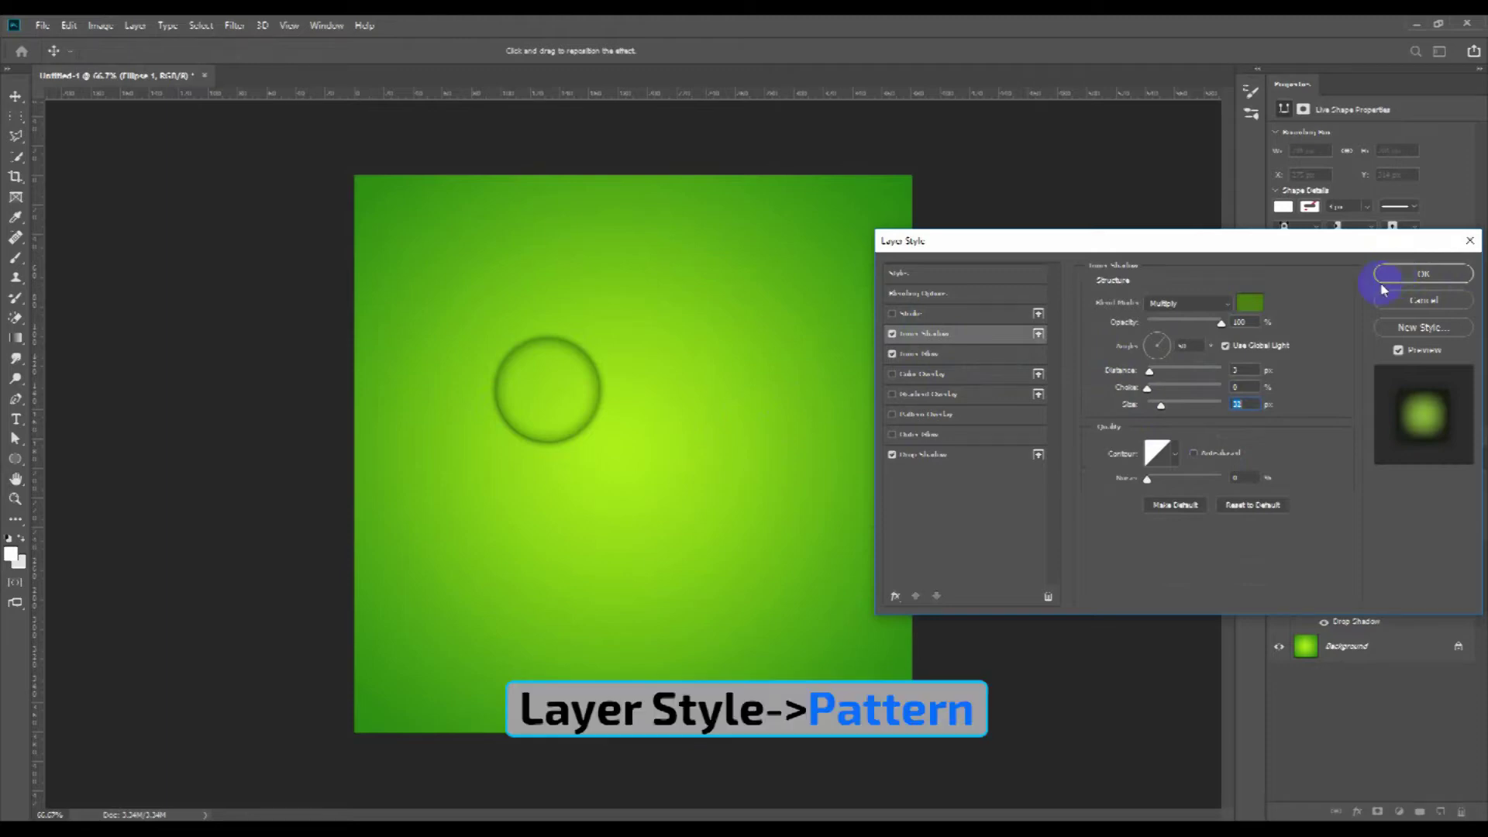
{"action": "left_click", "coordinate": [931, 416]}
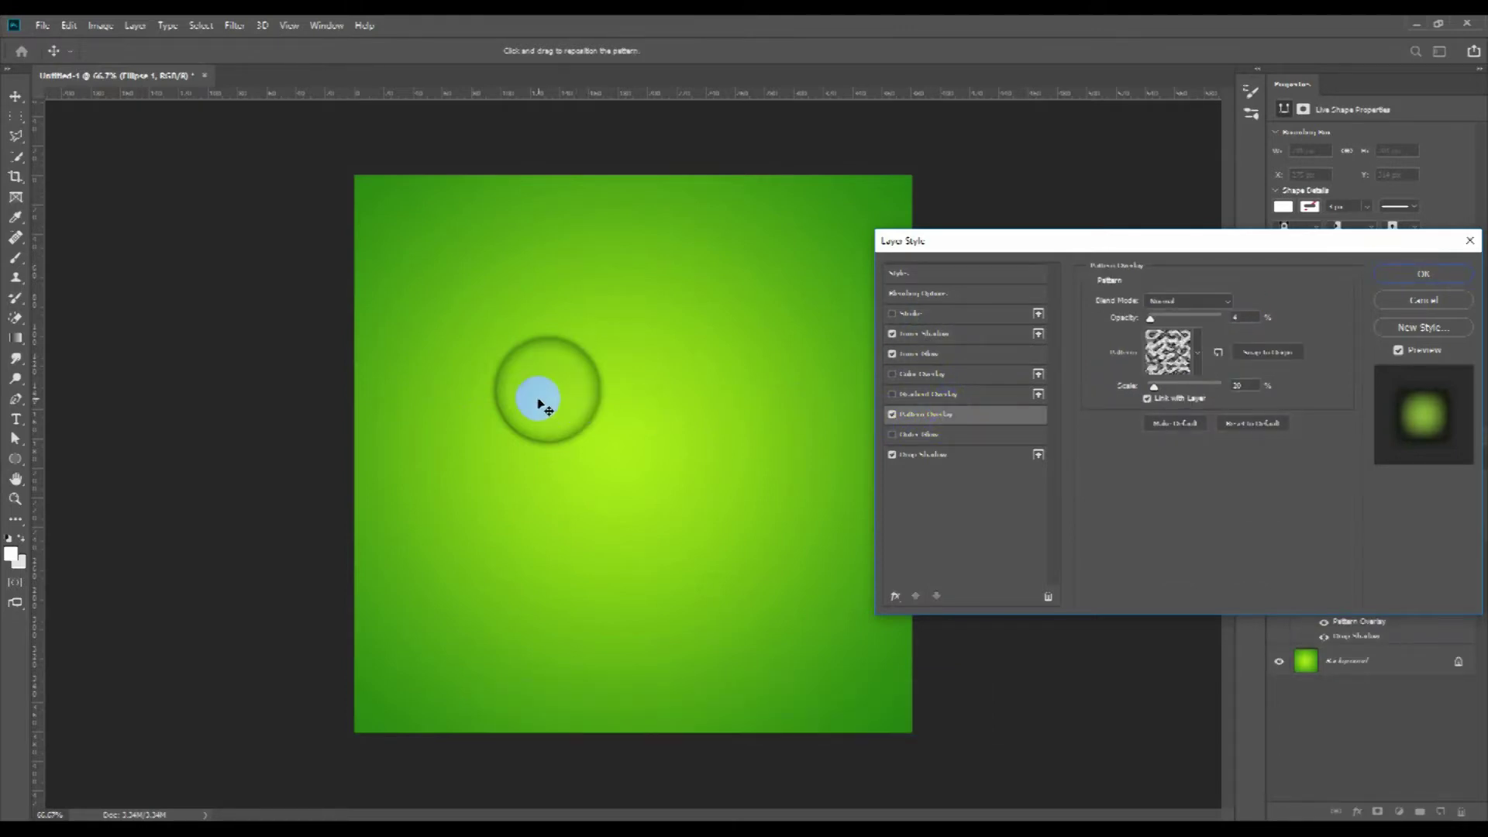
Step: Shrink the pattern overlay scale and apply all the circle's layer effects
{"action": "left_click_drag", "start_coordinate": [1168, 393], "coordinate": [1167, 388]}
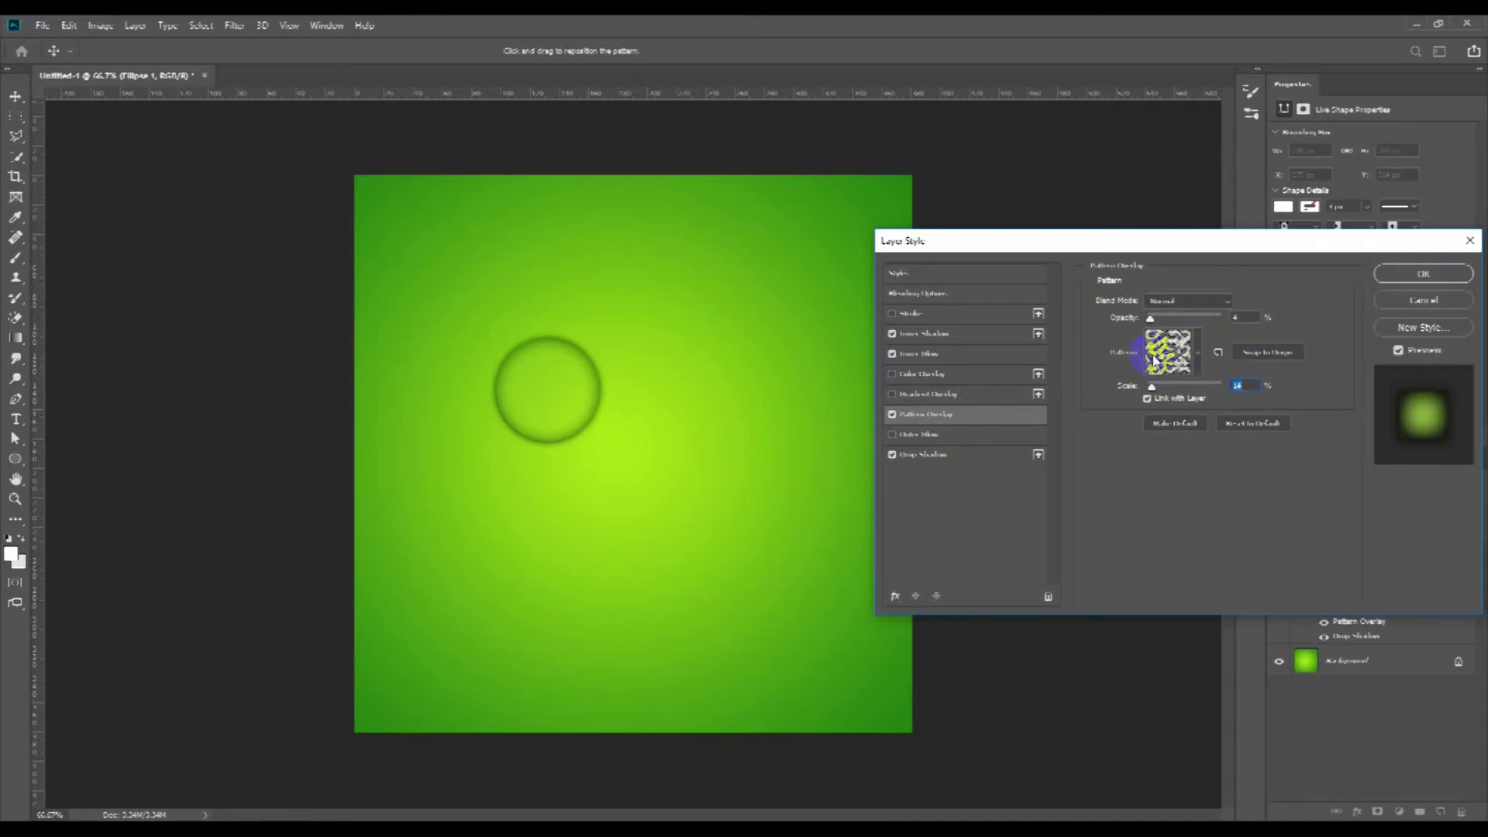
{"action": "left_click", "coordinate": [1423, 274]}
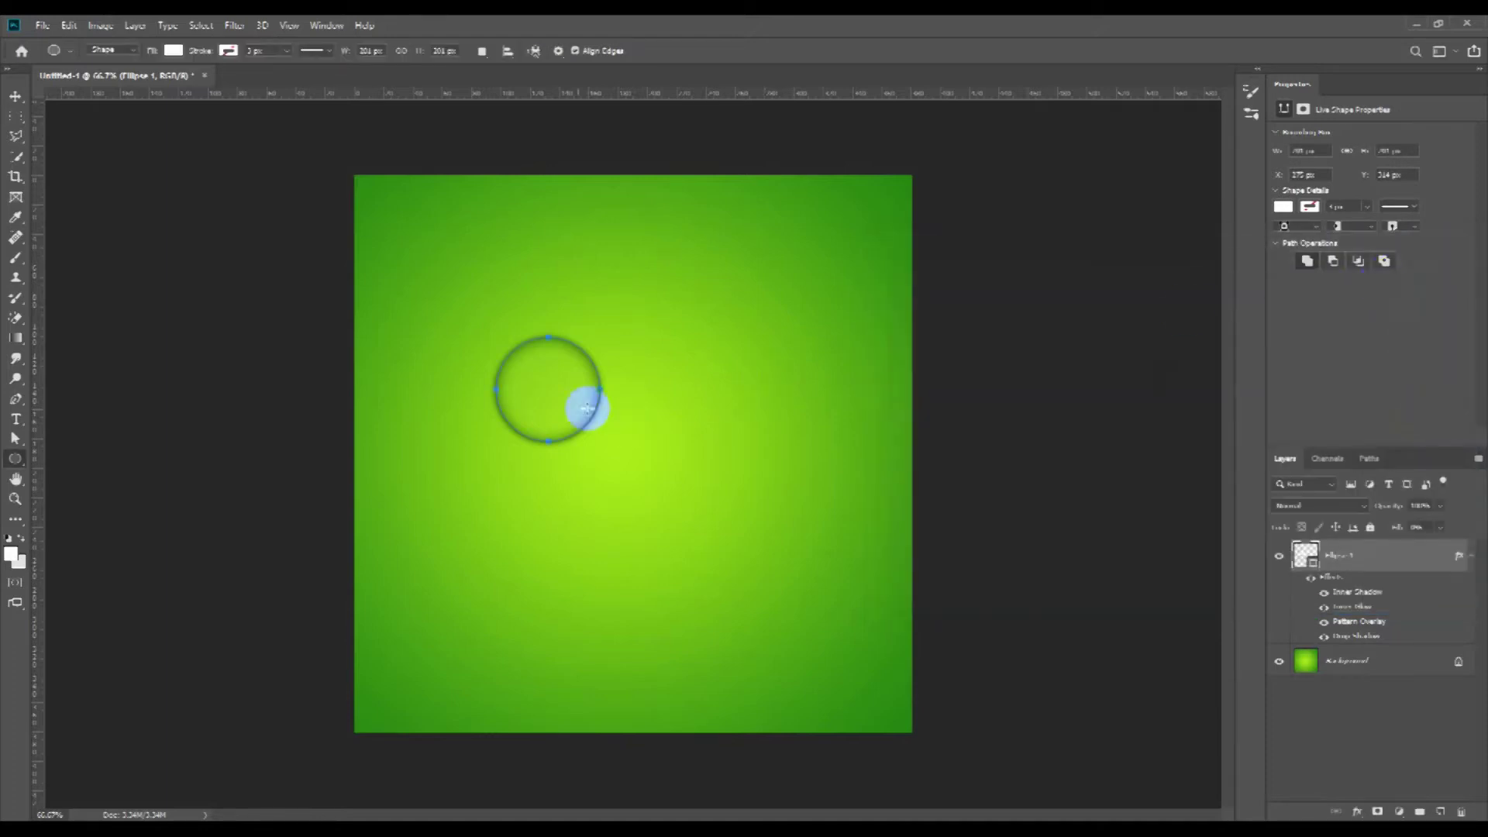
Step: Move the drop circle slightly down and to the right
{"action": "scroll", "coordinate": [492, 368], "scroll_direction": "up", "scroll_amount": 1}
{"action": "scroll", "coordinate": [498, 379], "scroll_direction": "up", "scroll_amount": 1}
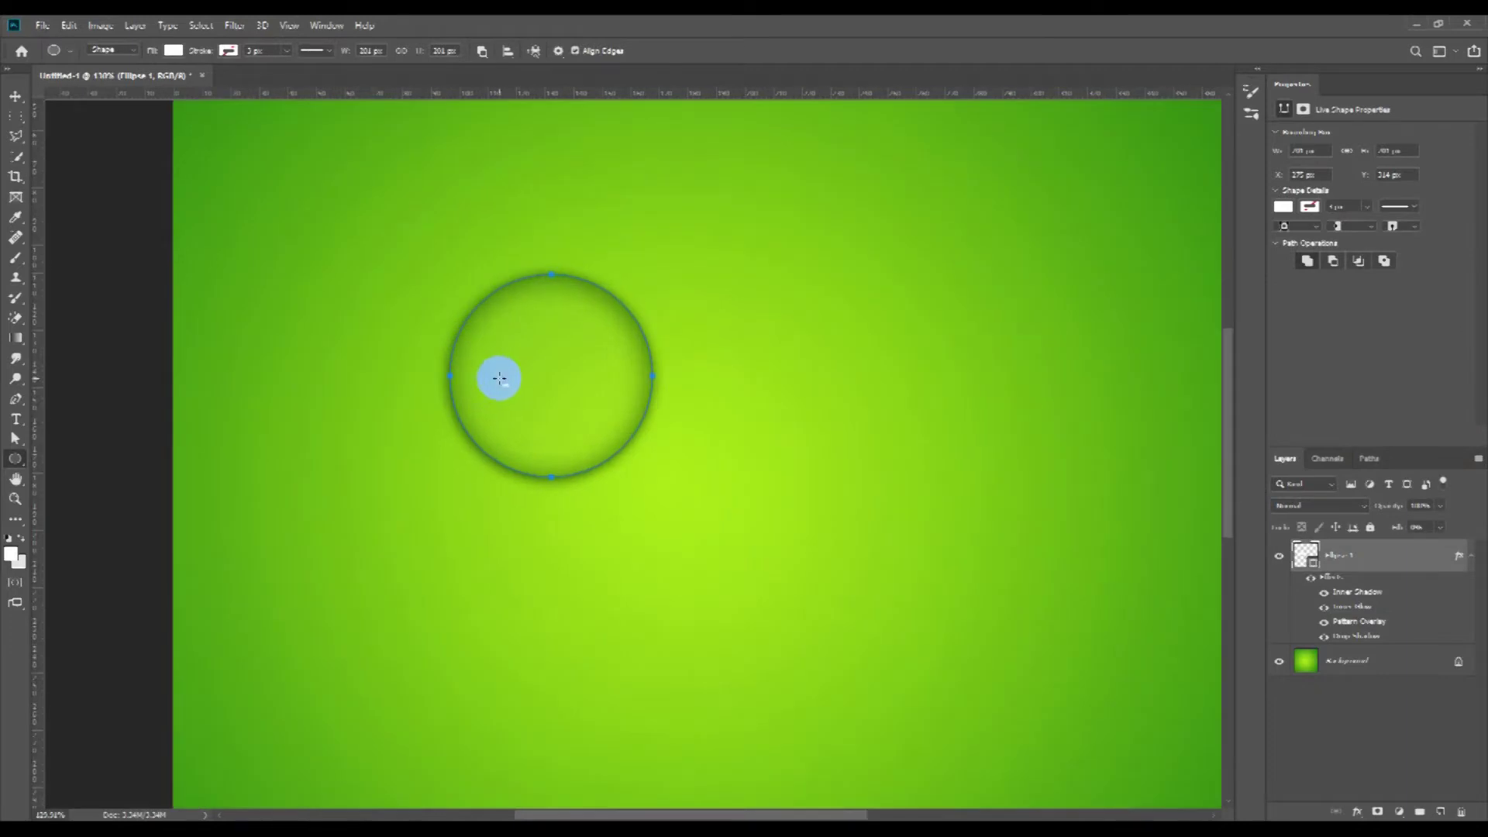
{"action": "key", "text": "v"}
{"action": "mouse_move", "coordinate": [555, 376]}
{"action": "left_mouse_down"}
{"action": "mouse_move", "coordinate": [562, 397]}
{"action": "mouse_move", "coordinate": [514, 401]}
{"action": "mouse_move", "coordinate": [342, 535]}
{"action": "mouse_move", "coordinate": [571, 429]}
{"action": "mouse_move", "coordinate": [1026, 289]}
{"action": "mouse_move", "coordinate": [1153, 229]}
{"action": "mouse_move", "coordinate": [698, 369]}
{"action": "mouse_move", "coordinate": [597, 425]}
{"action": "left_mouse_up"}
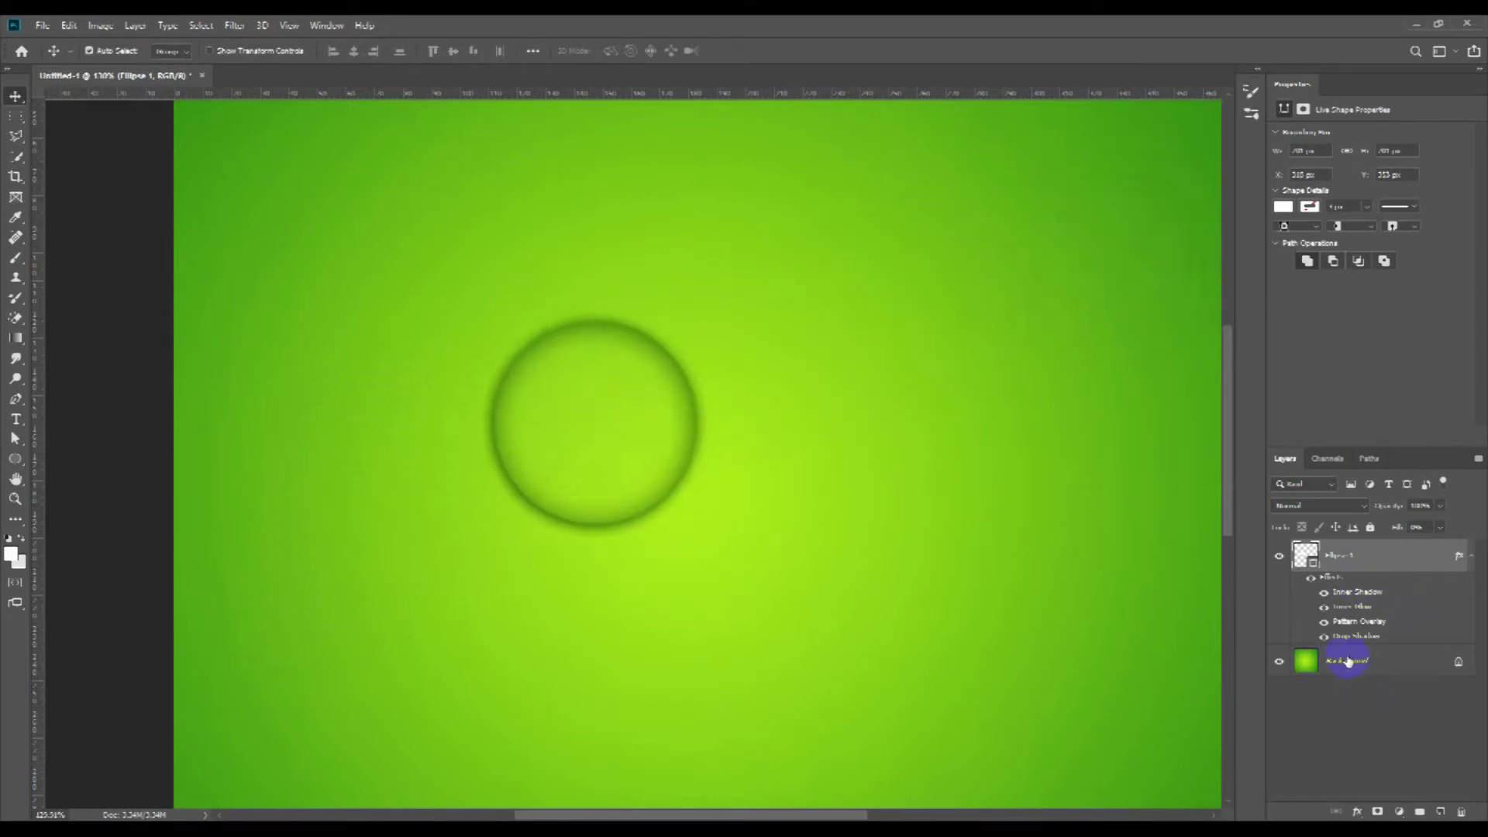
Step: Set the circle's Fill to None in the Ellipse options bar
{"action": "left_click", "coordinate": [16, 459]}
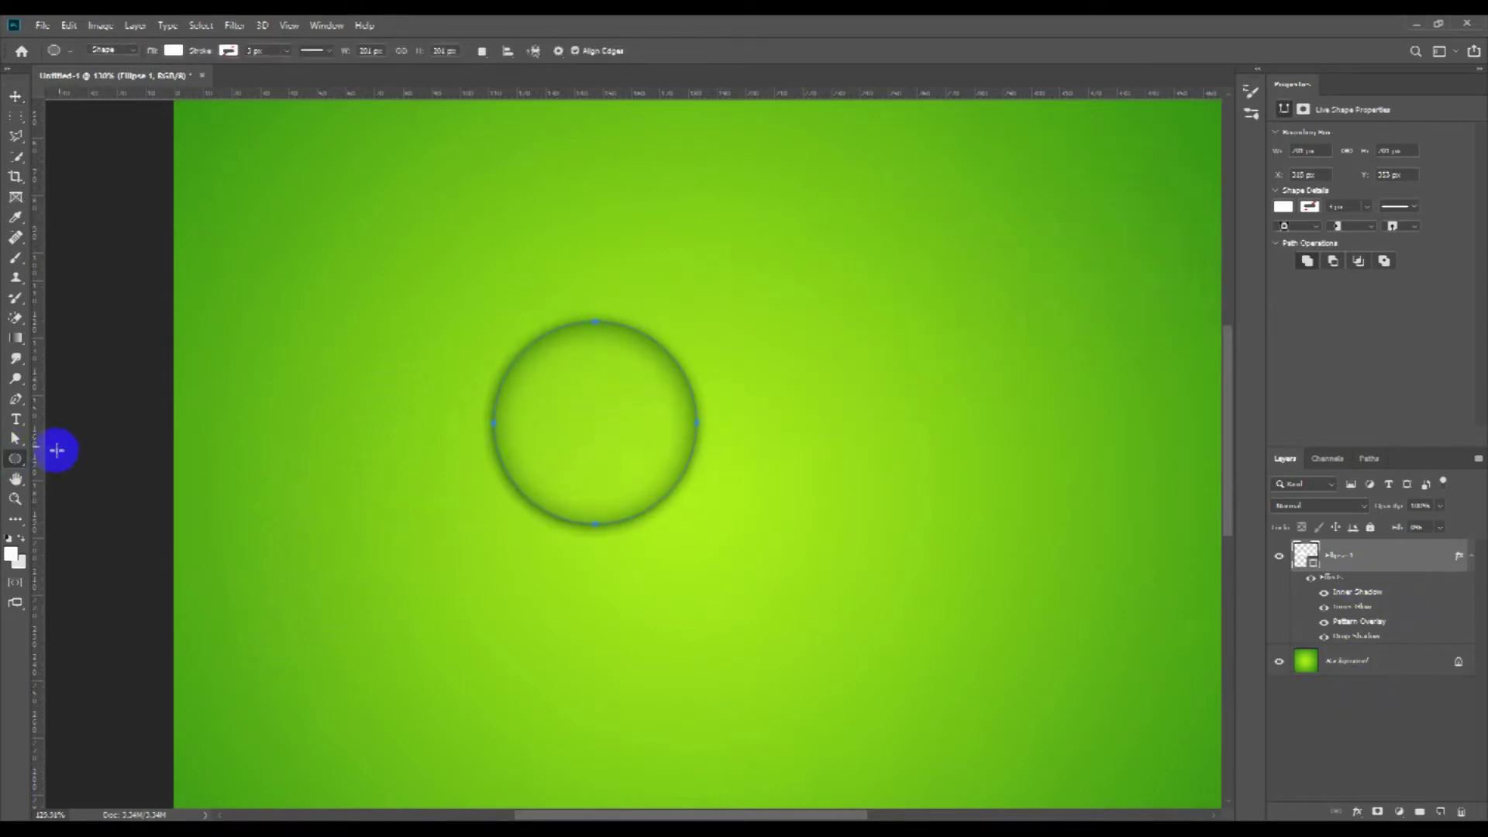
{"action": "left_click", "coordinate": [176, 51]}
{"action": "left_click", "coordinate": [107, 80]}
{"action": "left_click", "coordinate": [227, 51]}
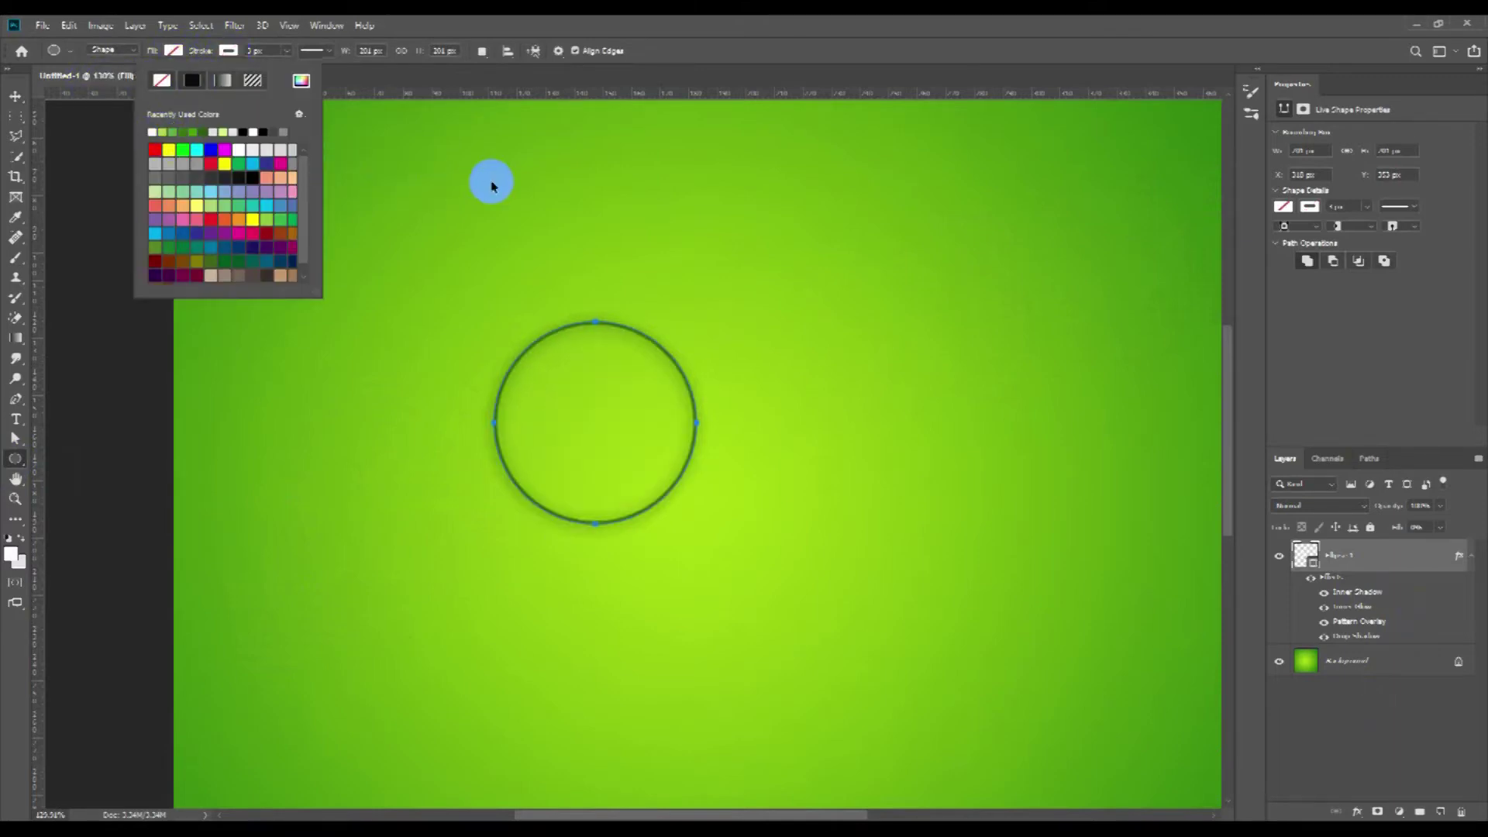
{"action": "left_click", "coordinate": [491, 181]}
Step: Draw a smaller circle inside the drop with a white stroke outline
{"action": "key", "text": "v"}
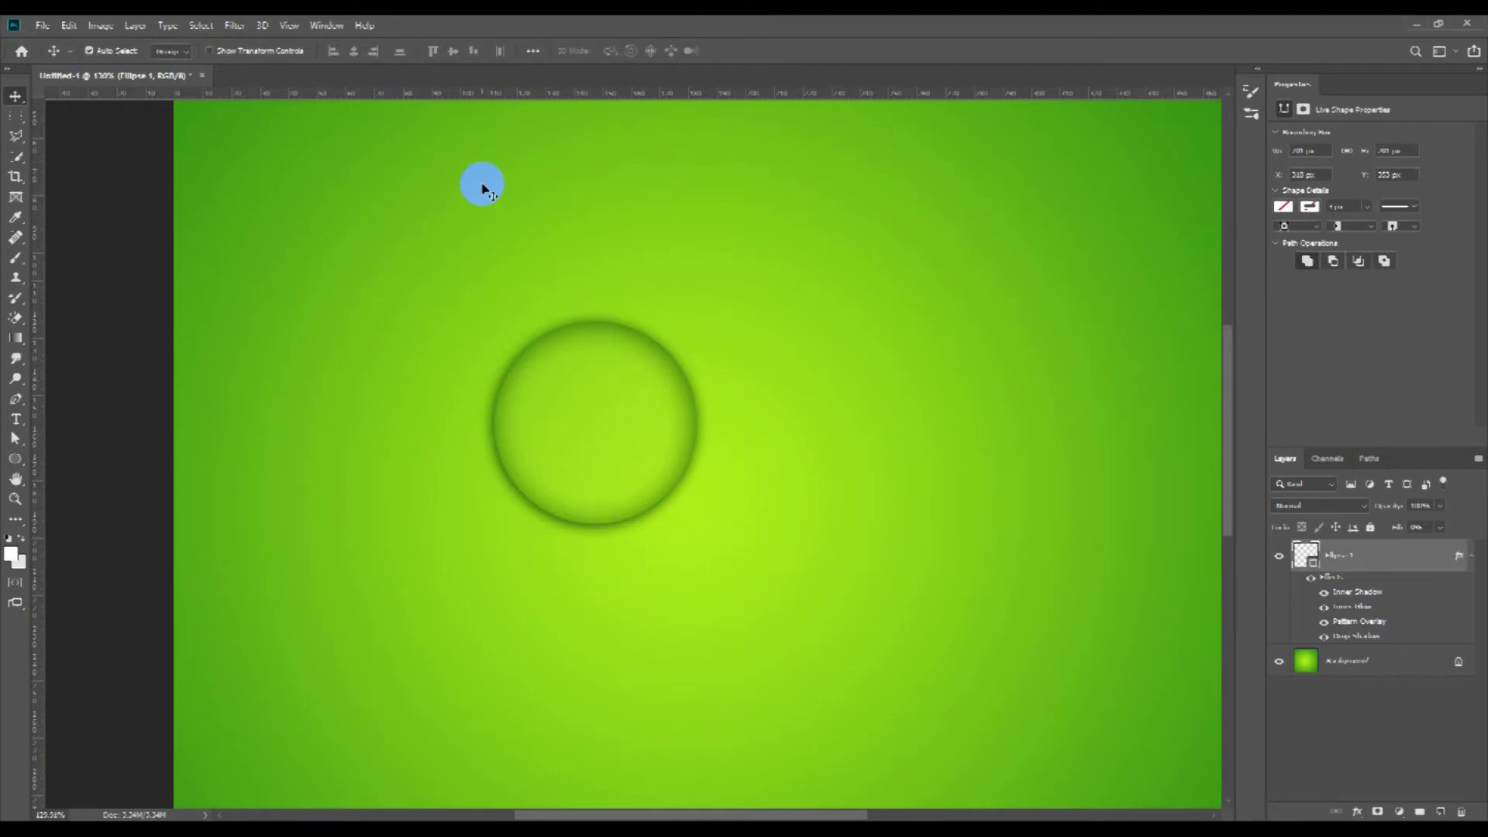
{"action": "key", "text": "u"}
{"action": "mouse_move", "coordinate": [551, 364]}
{"action": "left_mouse_down"}
{"action": "mouse_move", "coordinate": [701, 509]}
{"action": "mouse_move", "coordinate": [719, 505]}
{"action": "left_mouse_up"}
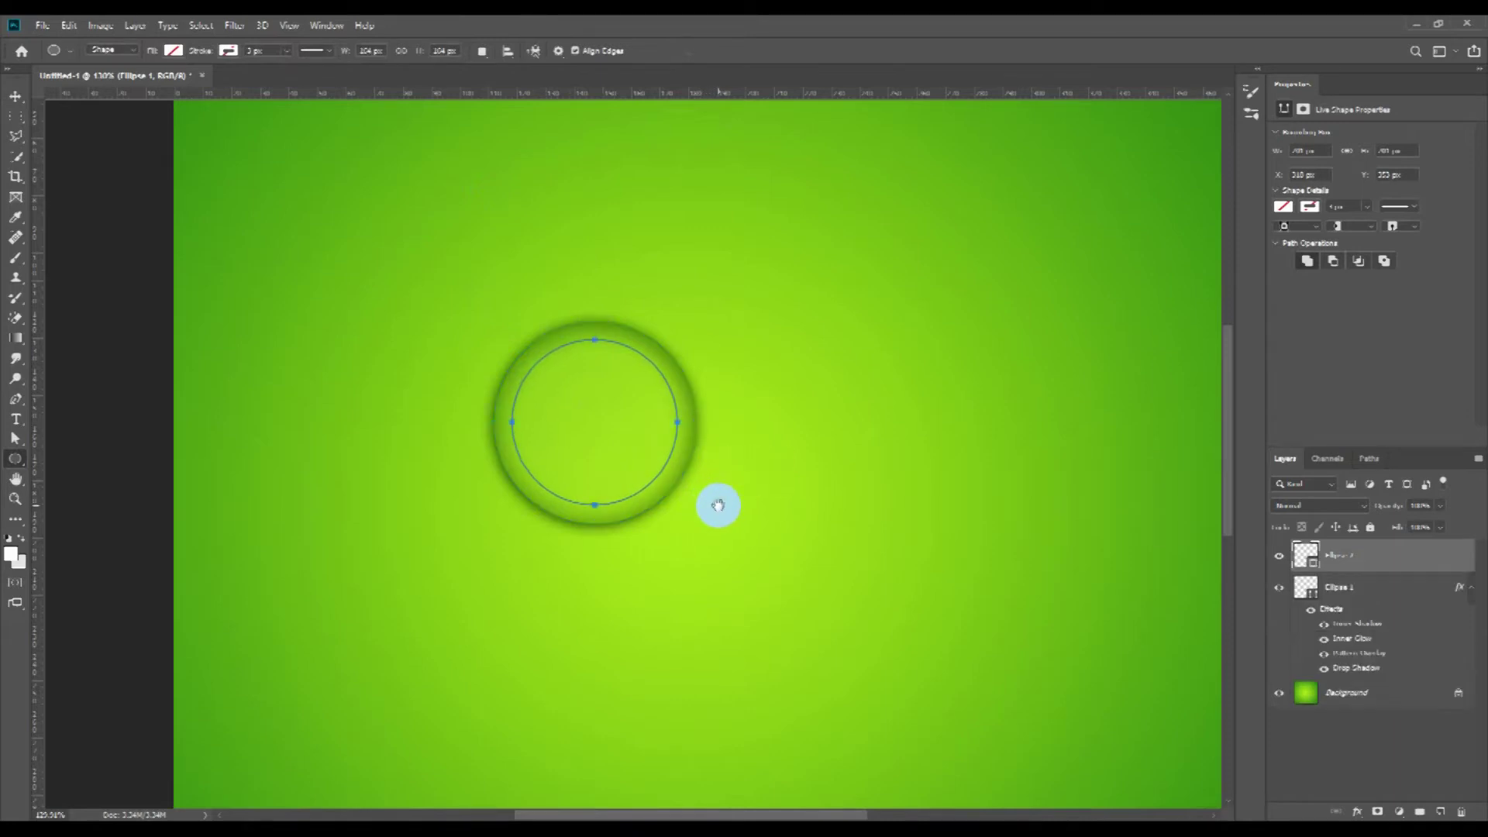
{"action": "left_click", "coordinate": [231, 51]}
{"action": "left_click", "coordinate": [153, 132]}
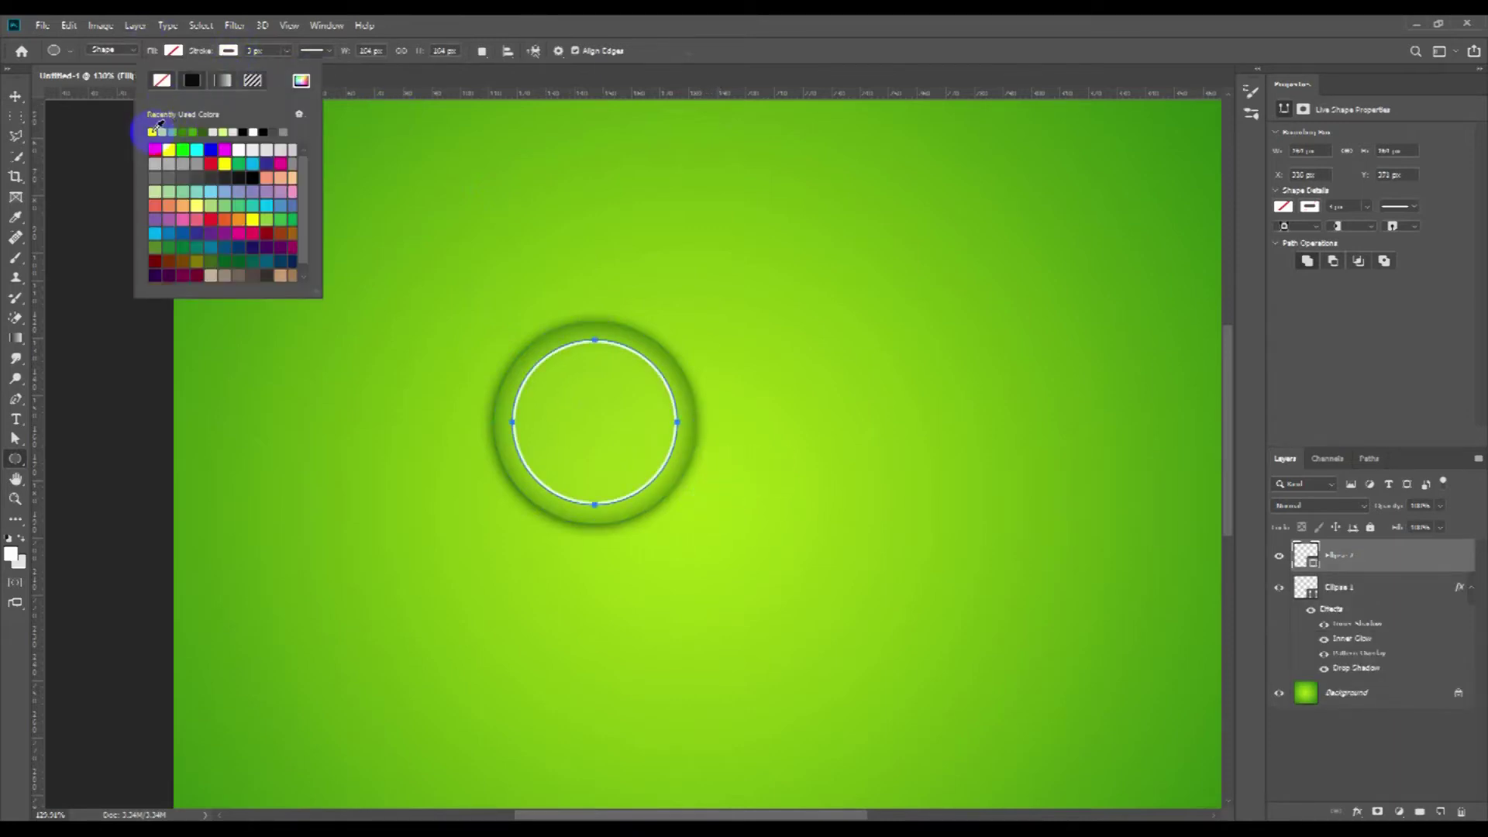
{"action": "left_click", "coordinate": [489, 104]}
{"action": "key", "text": "Escape"}
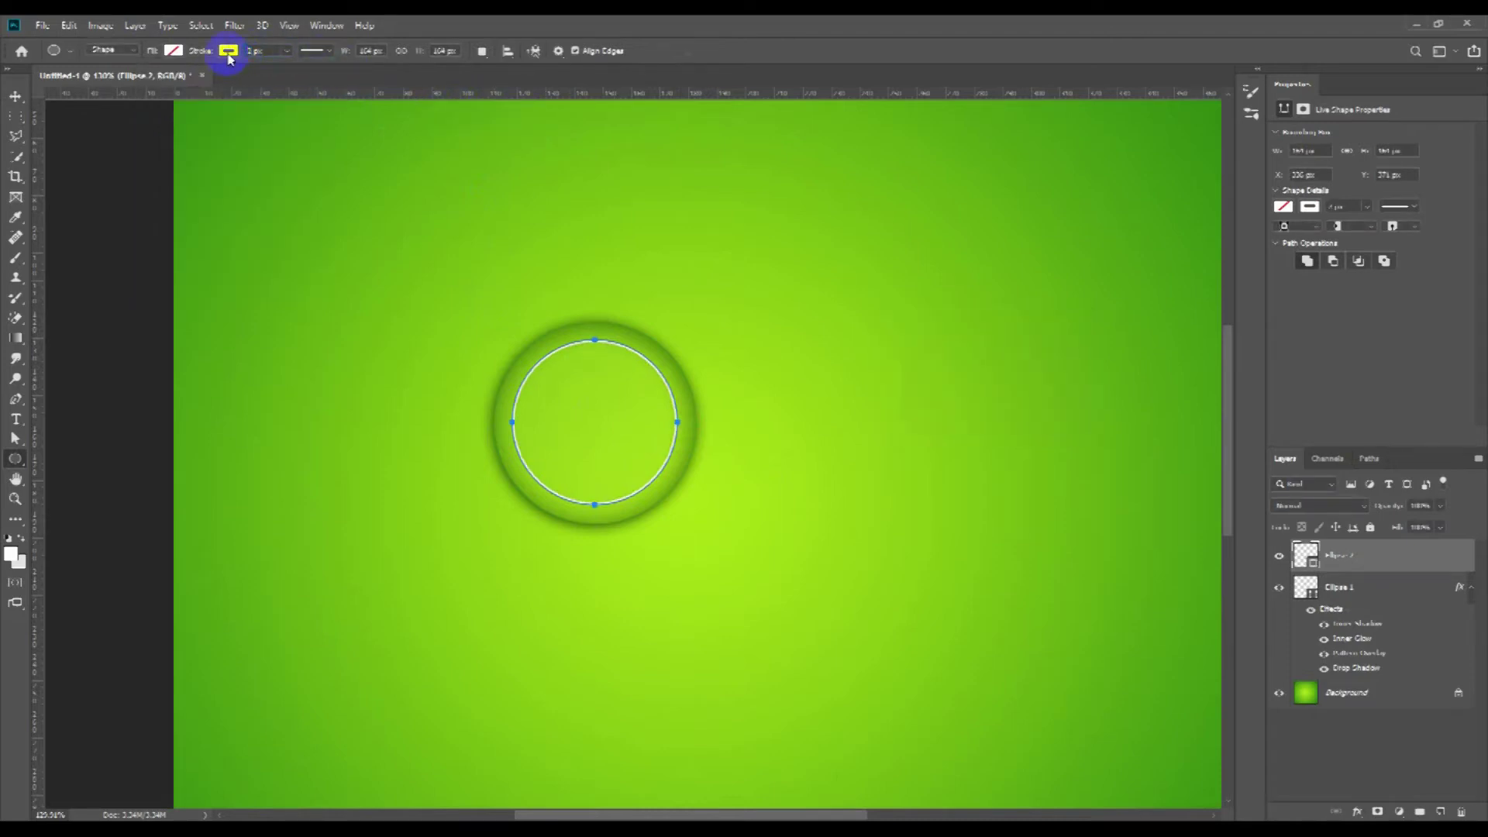
Step: Scale the white ring down slightly with Free Transform
{"action": "key", "text": "v"}
{"action": "key", "text": "ctrl+t"}
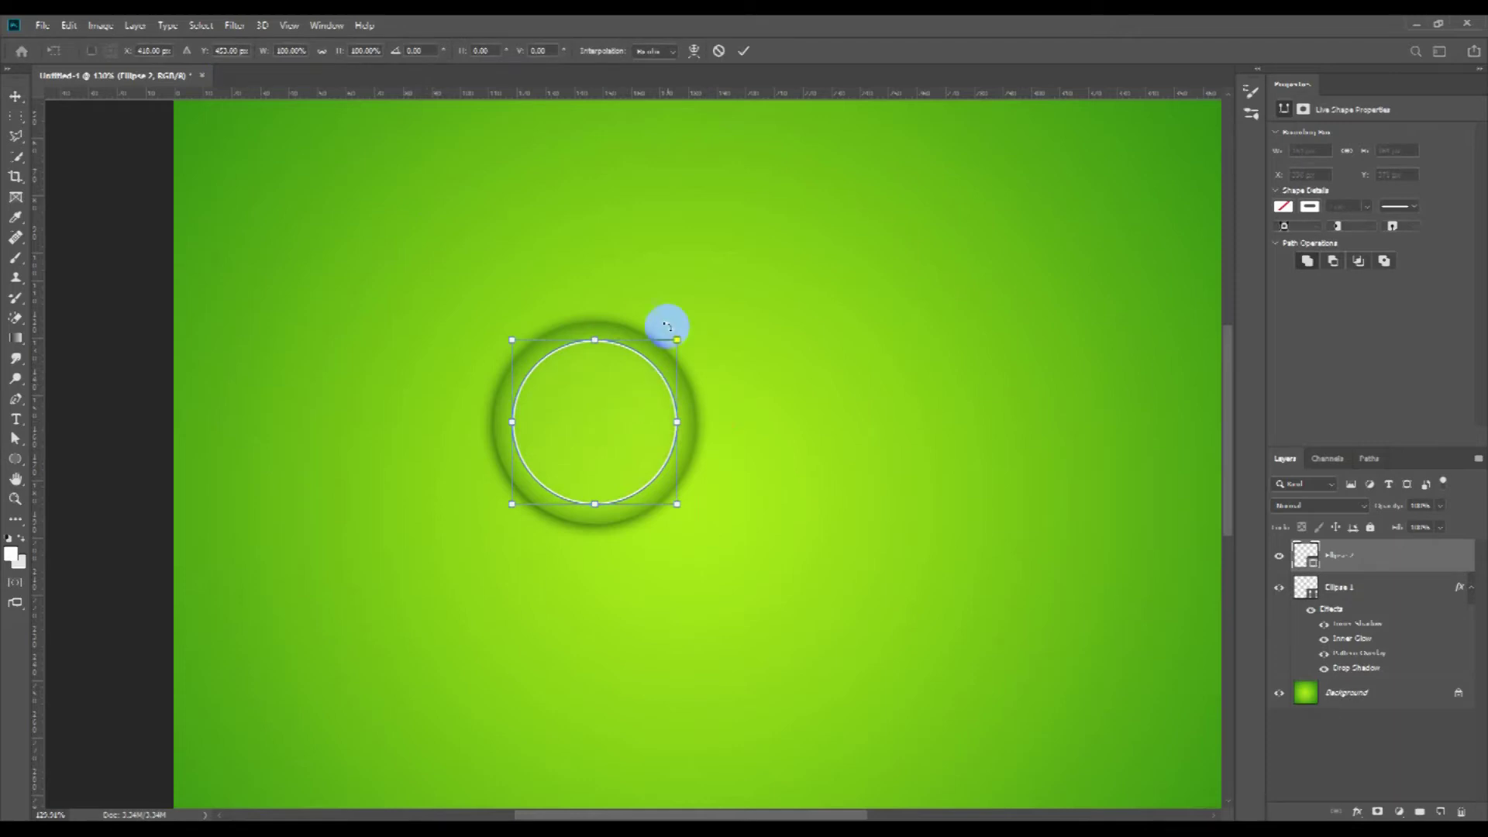
{"action": "left_click_drag", "start_coordinate": [677, 339], "coordinate": [674, 346]}
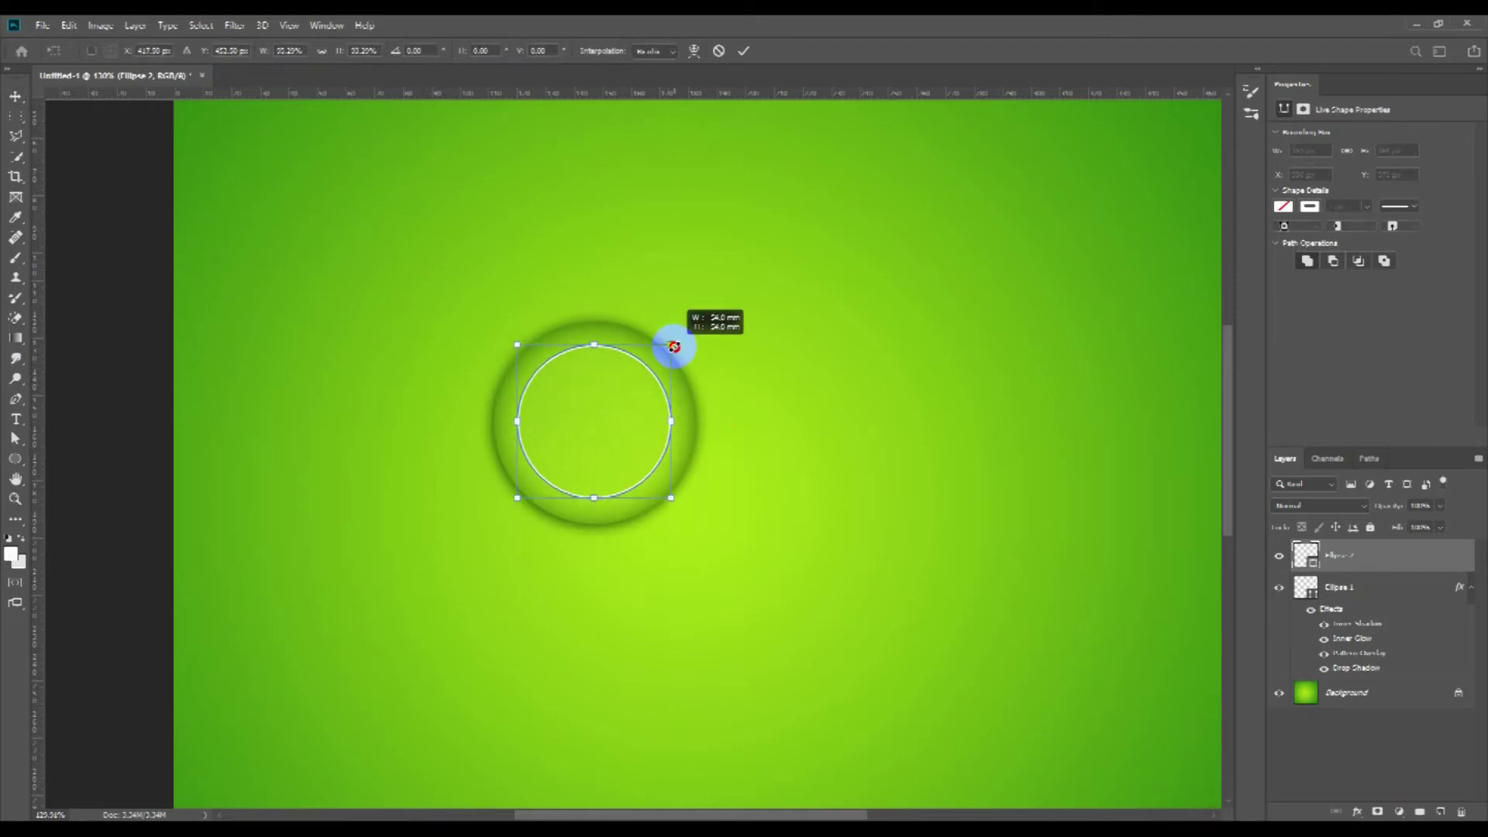
{"action": "left_click_drag", "start_coordinate": [673, 347], "coordinate": [665, 342]}
{"action": "key", "text": "Return"}
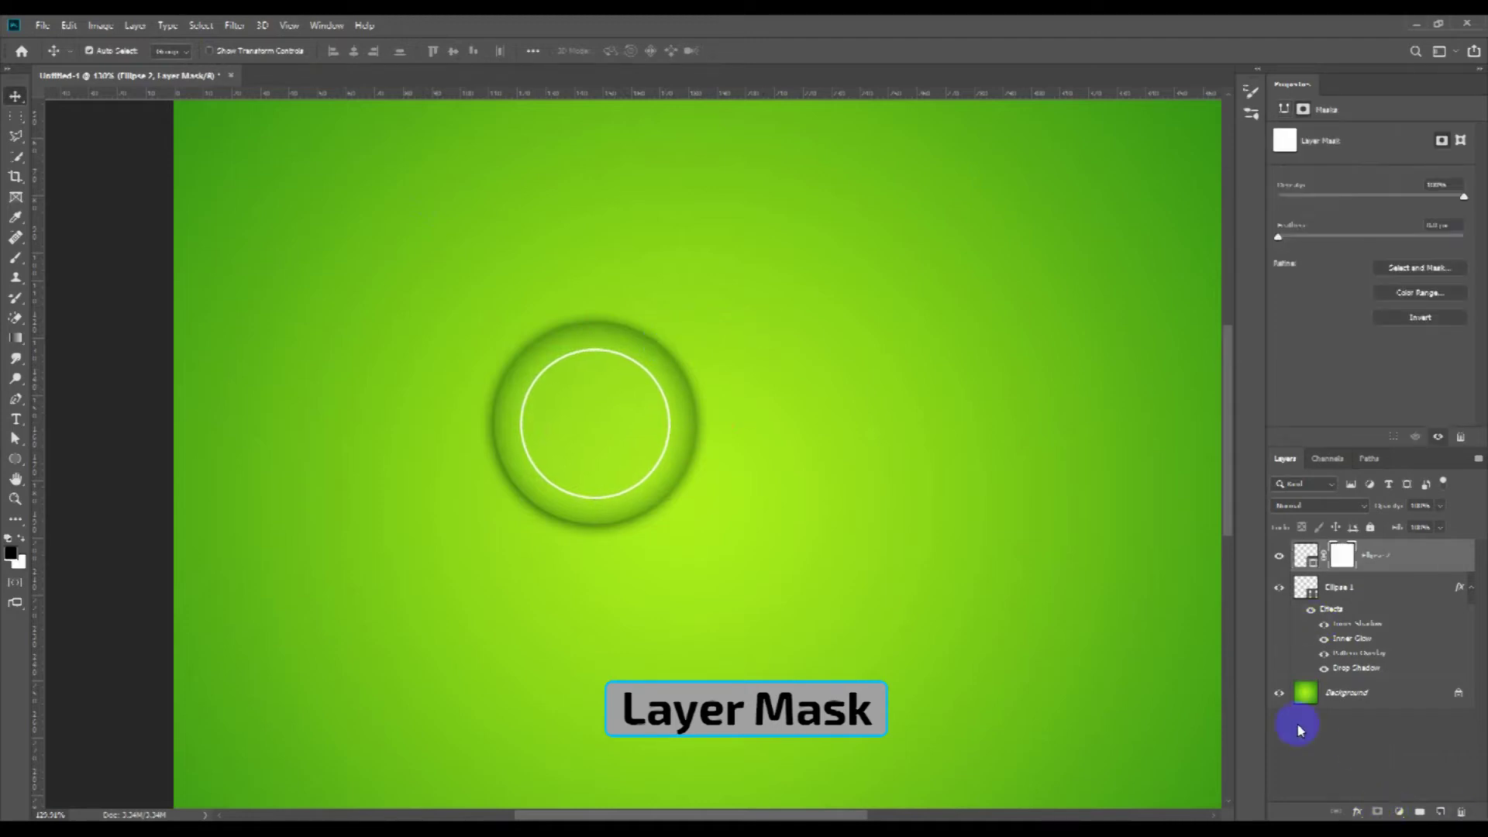
Step: Choose a soft round brush from the brush presets
{"action": "key", "text": "b"}
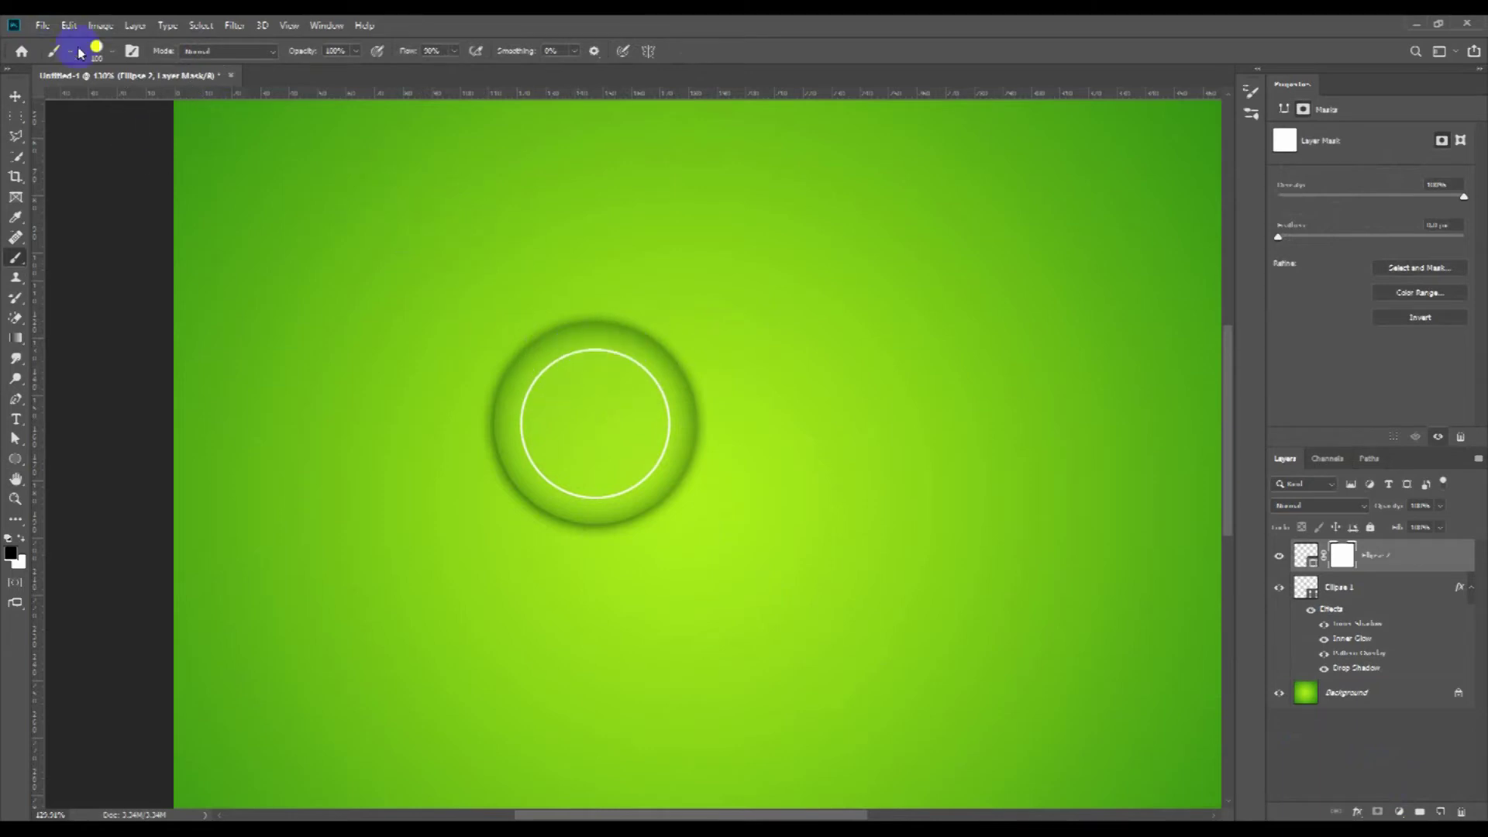
{"action": "left_click", "coordinate": [111, 54]}
{"action": "left_click", "coordinate": [111, 54]}
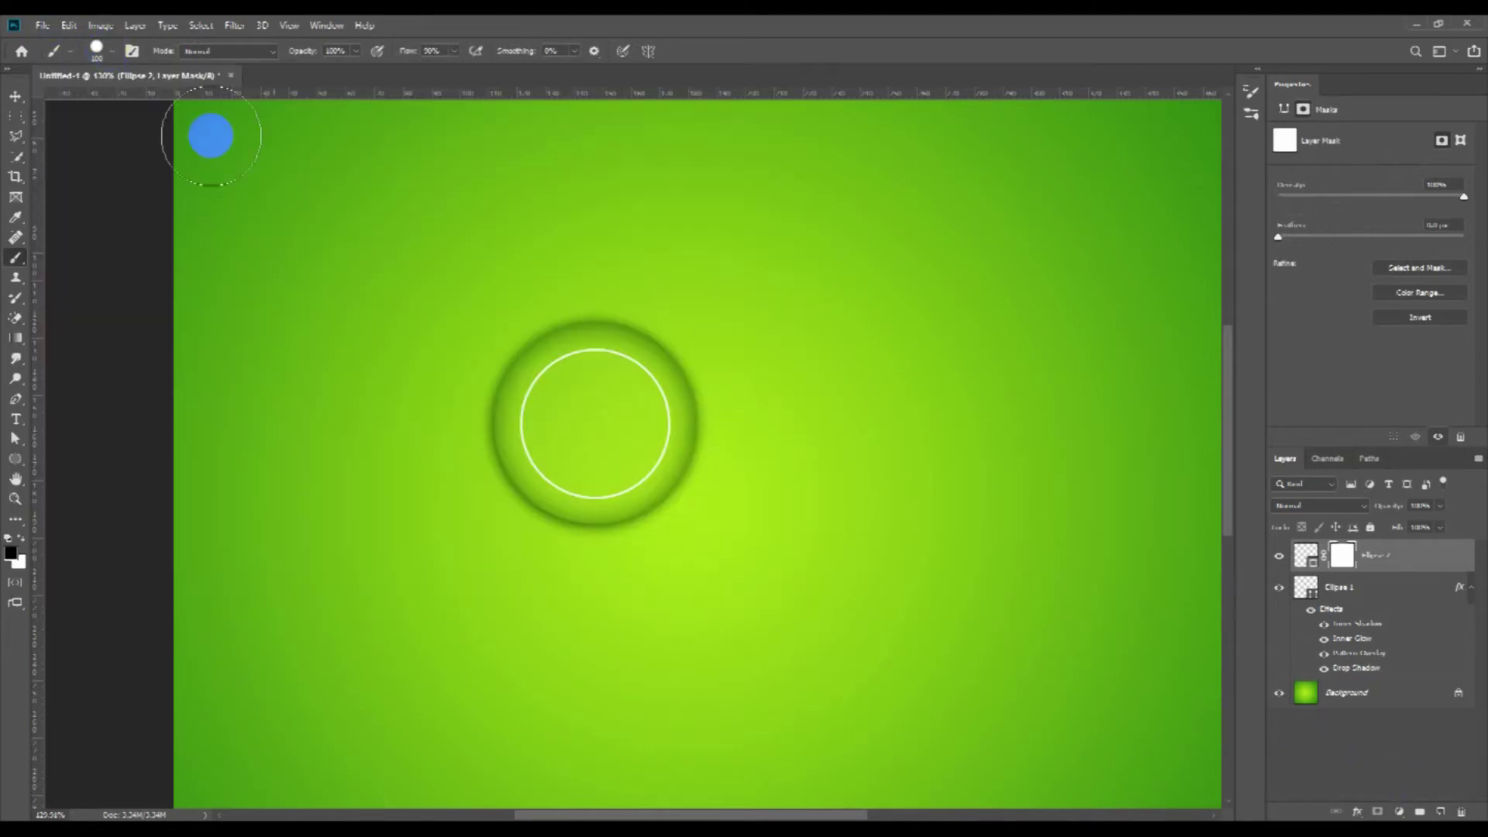
{"action": "left_click", "coordinate": [109, 55]}
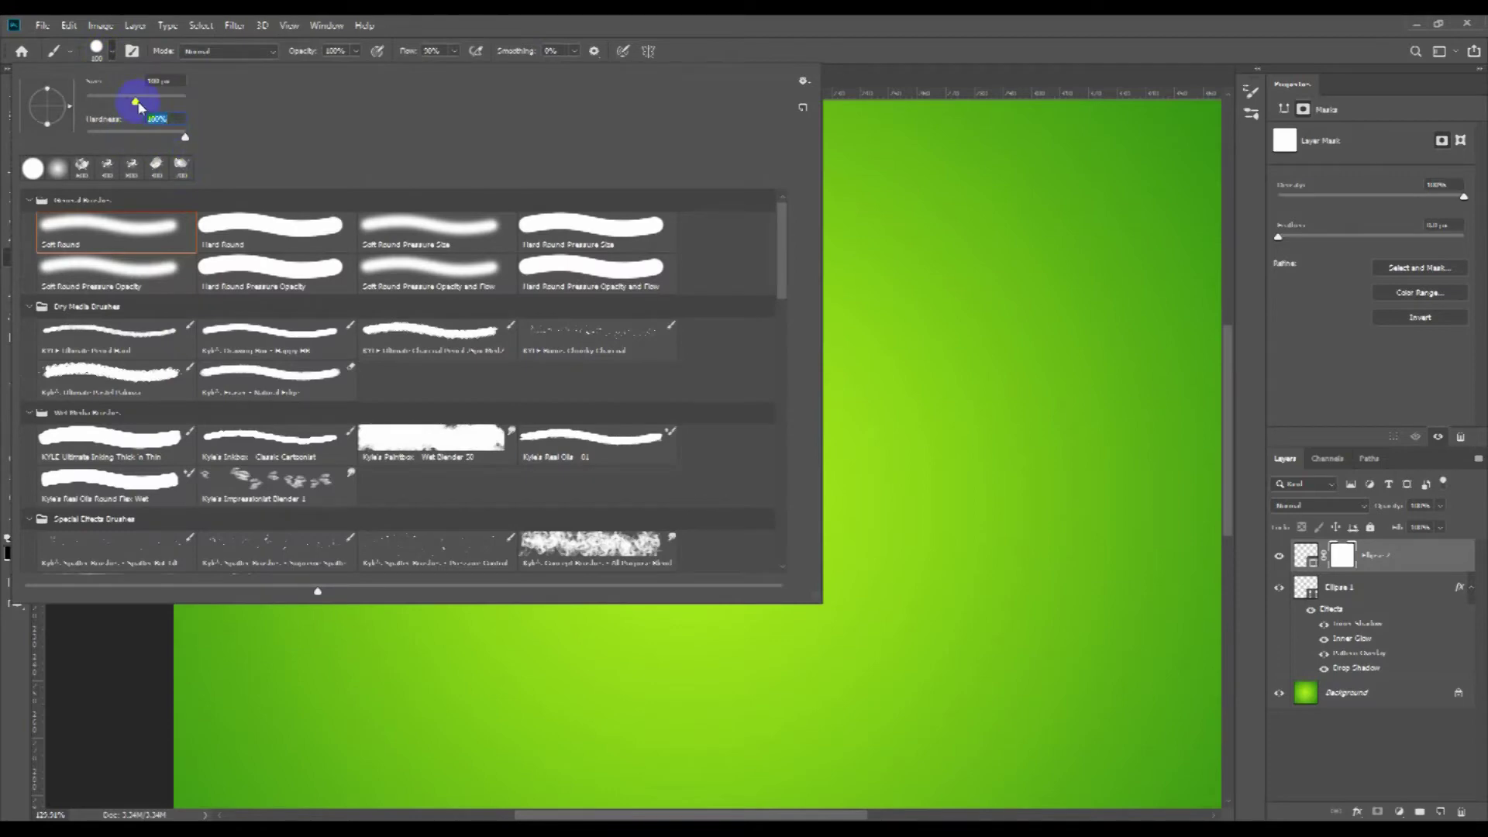
{"action": "key", "text": "Return"}
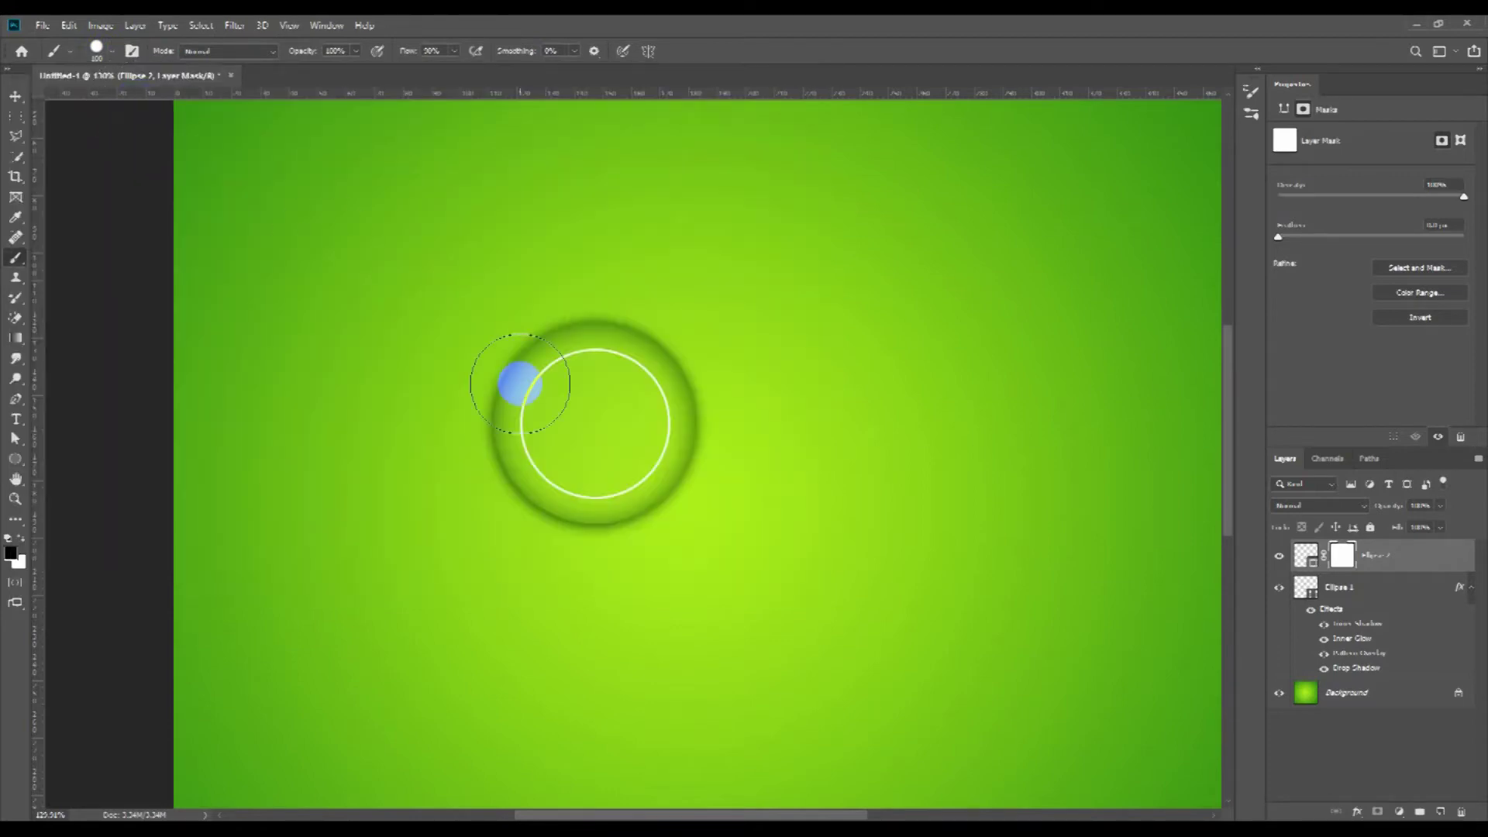
Step: Enlarge the brush and paint black on the mask to hide the ring's lower part
{"action": "key", "text": "bracketright"}
{"action": "key", "text": "bracketright"}
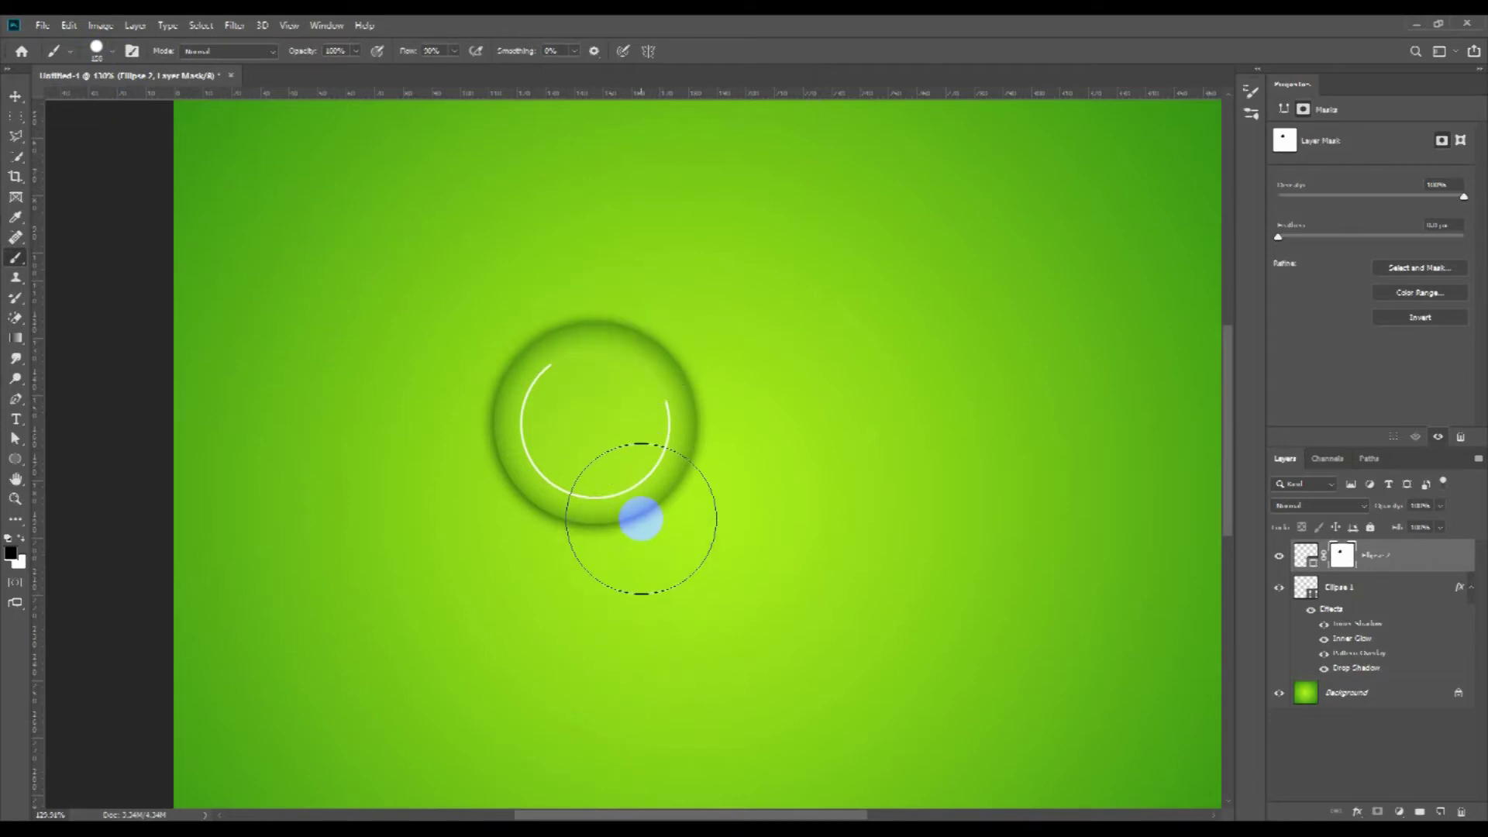
{"action": "left_click", "coordinate": [587, 526]}
{"action": "key", "text": "v"}
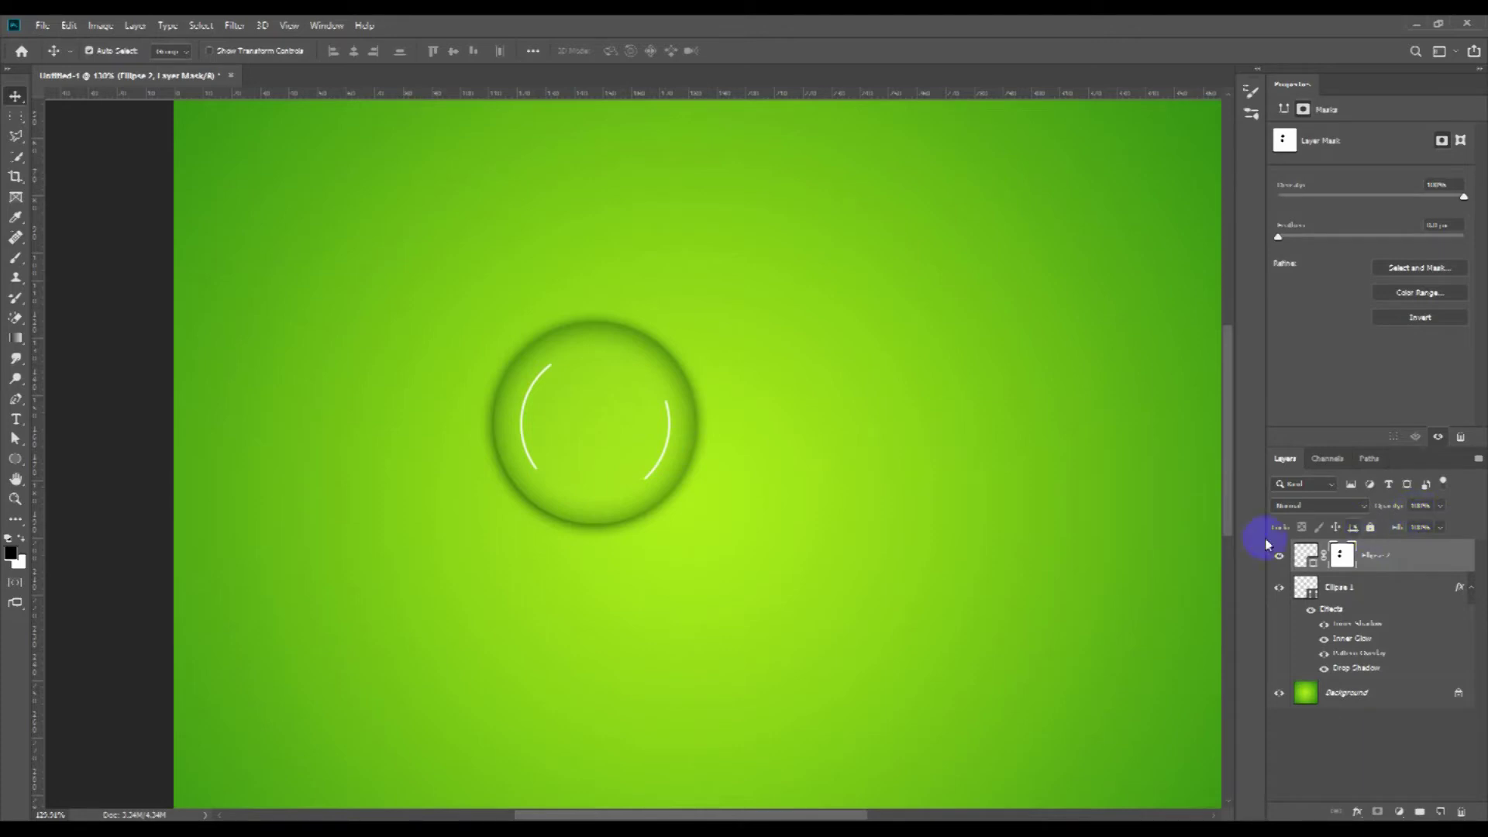
{"action": "left_click", "coordinate": [1359, 813]}
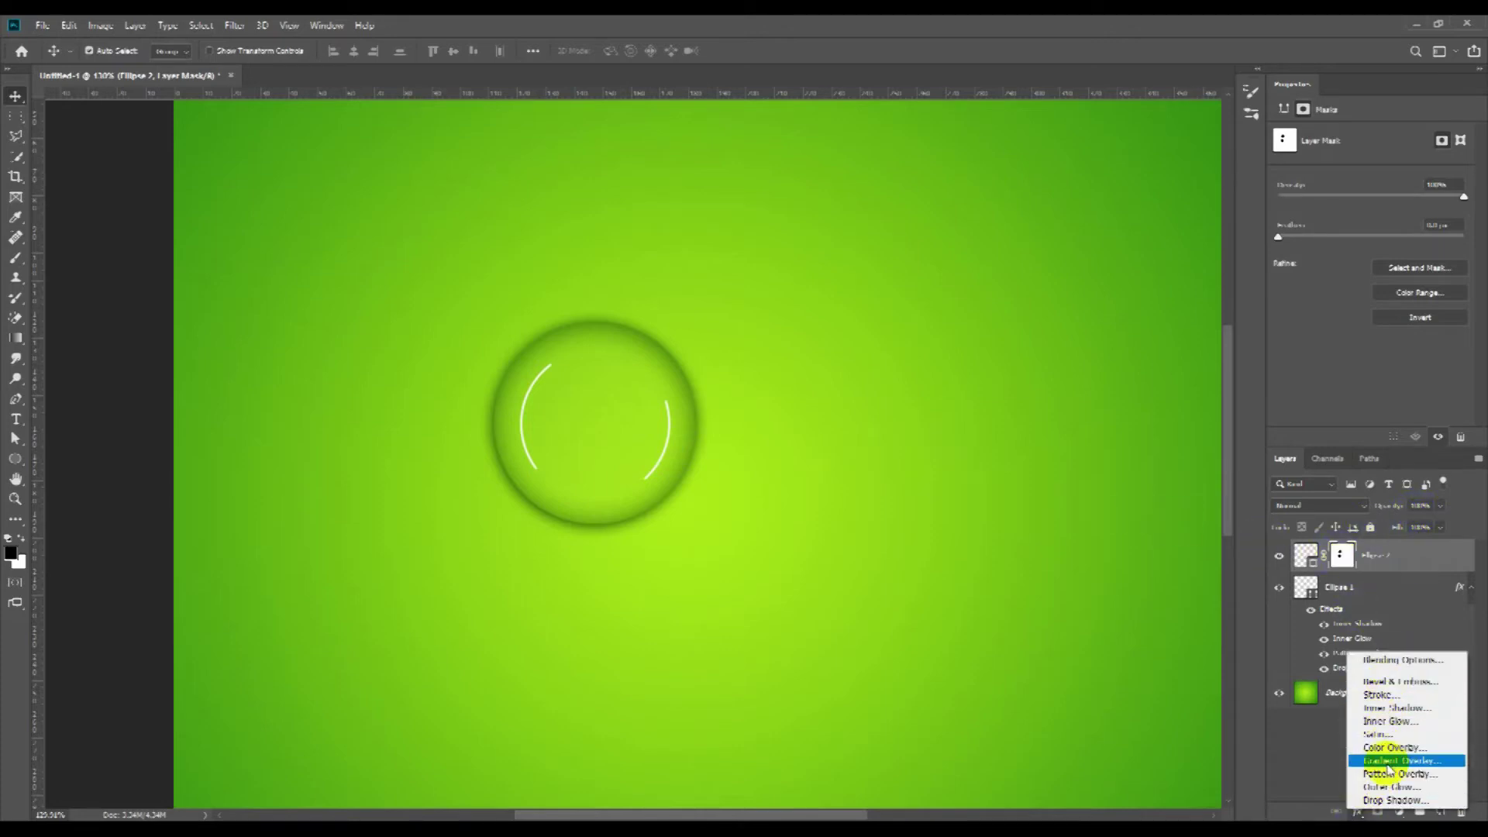
Step: Give the highlight ring a yellow-green outer glow
{"action": "left_click", "coordinate": [1392, 789]}
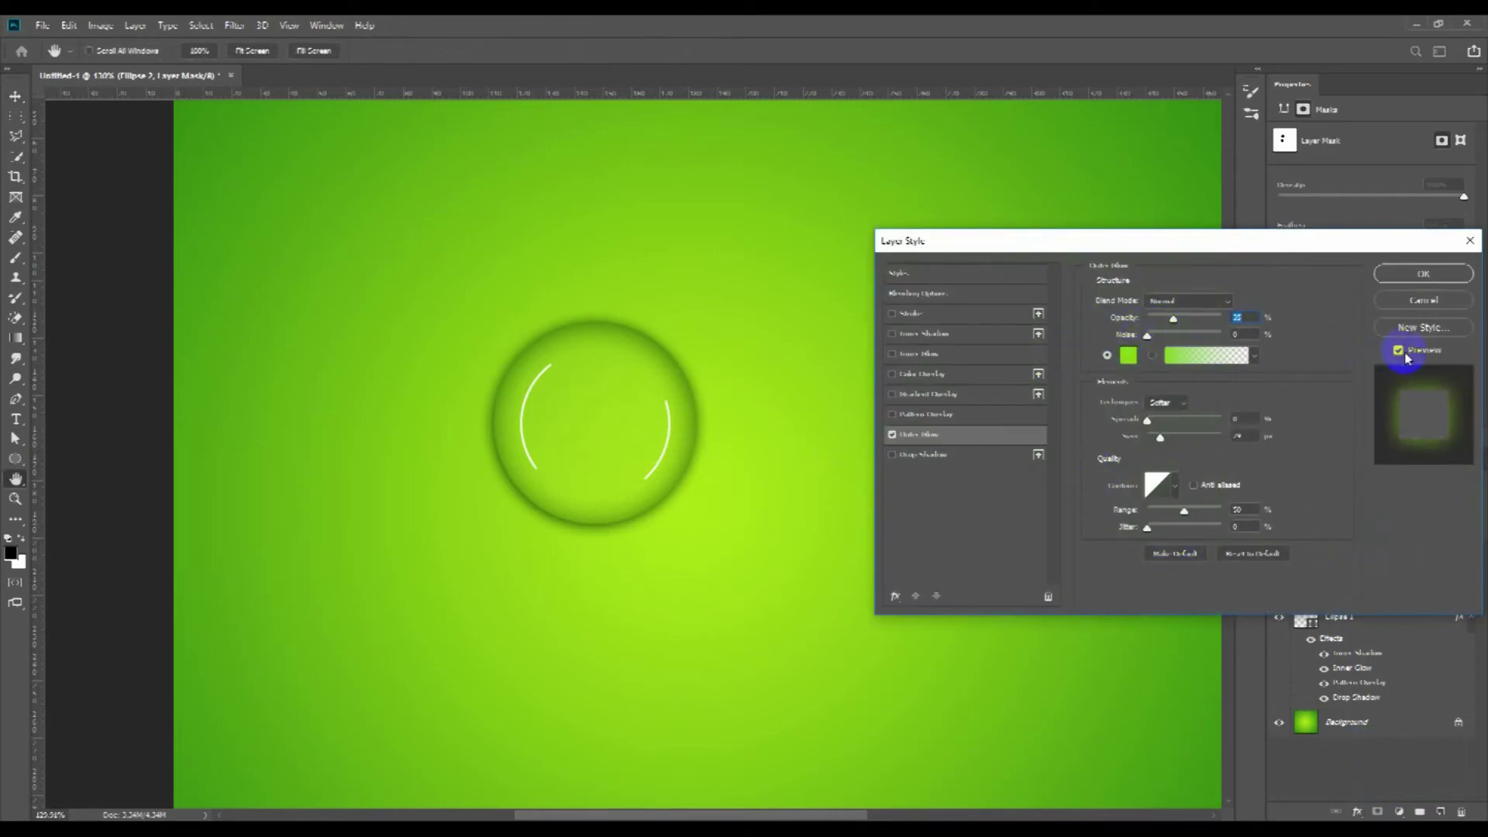
{"action": "left_click", "coordinate": [1128, 355]}
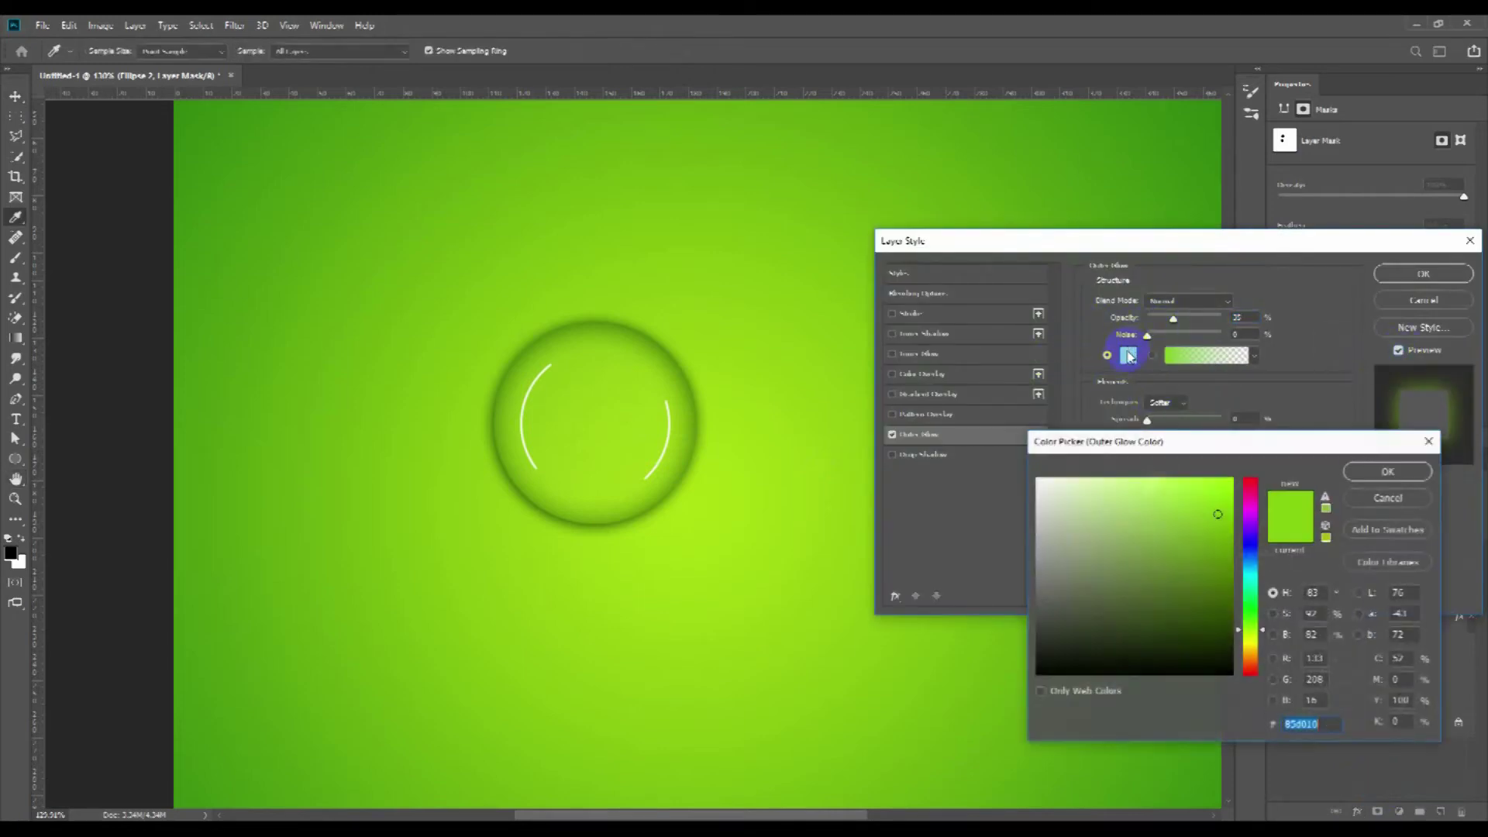
{"action": "left_click_drag", "start_coordinate": [1236, 632], "coordinate": [1238, 640]}
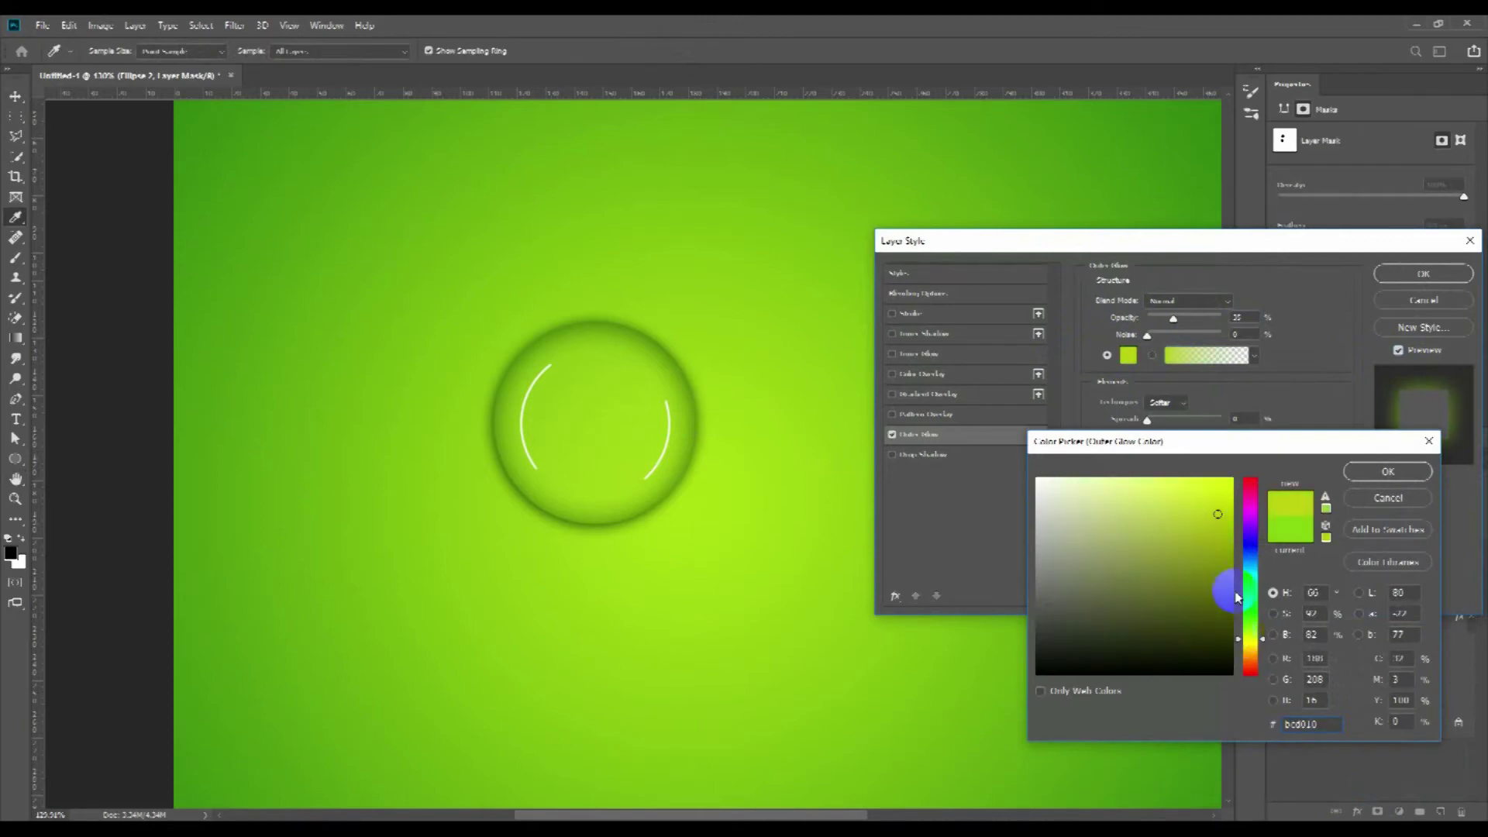
{"action": "left_click", "coordinate": [1387, 471]}
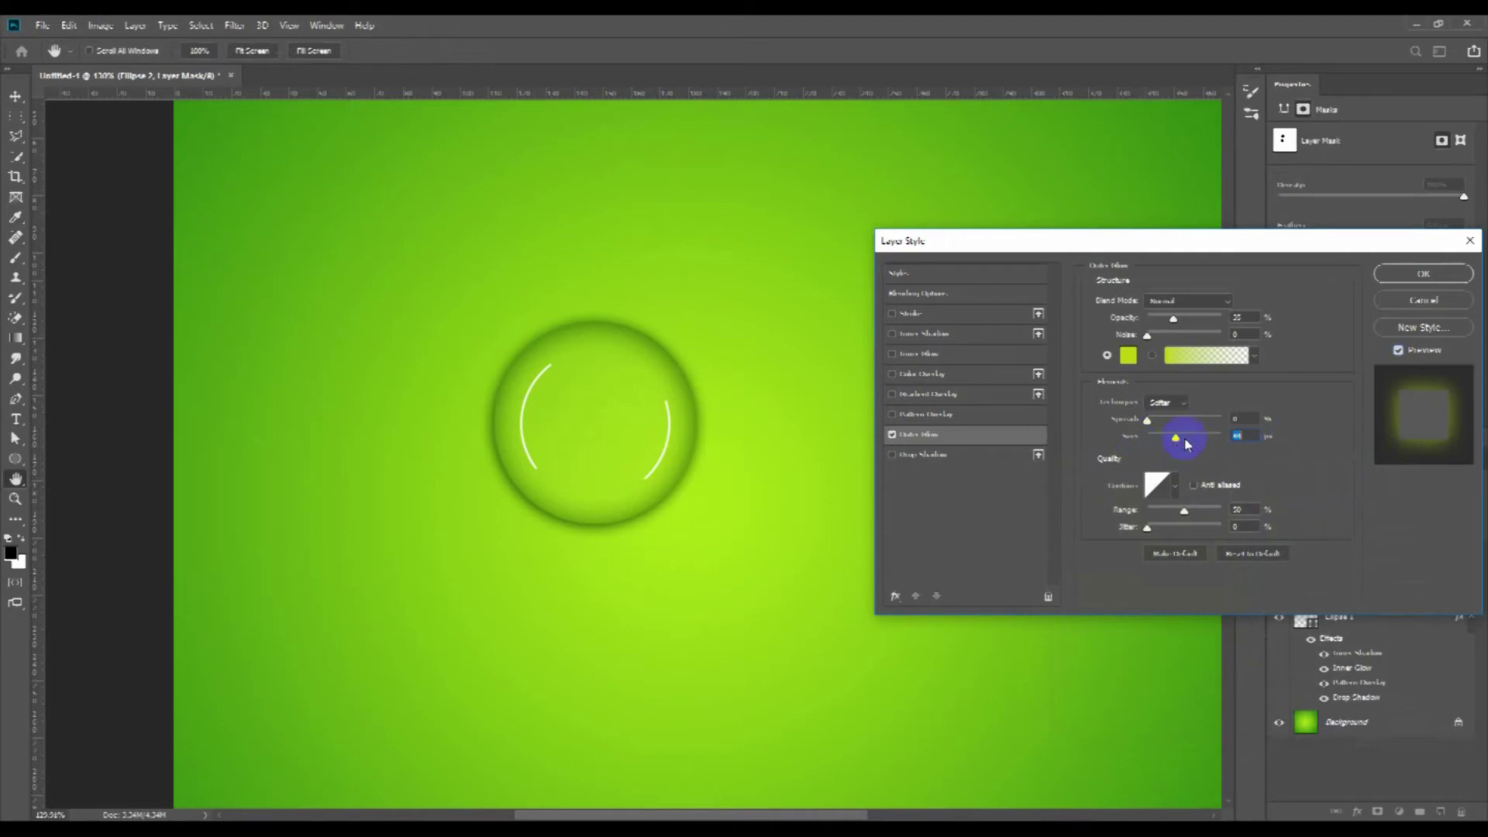
{"action": "left_click", "coordinate": [1423, 274]}
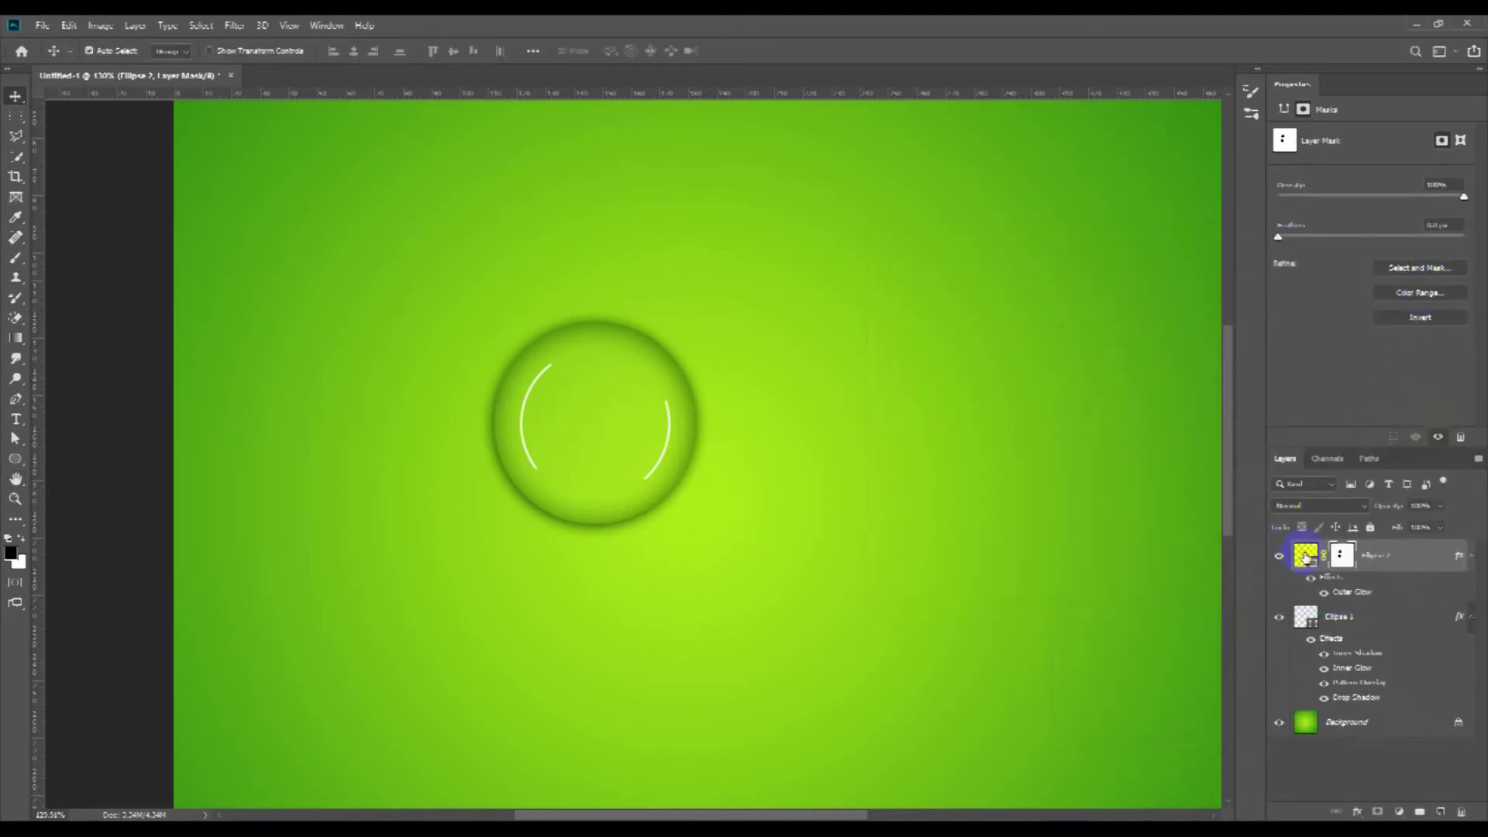
{"action": "left_click", "coordinate": [1307, 556]}
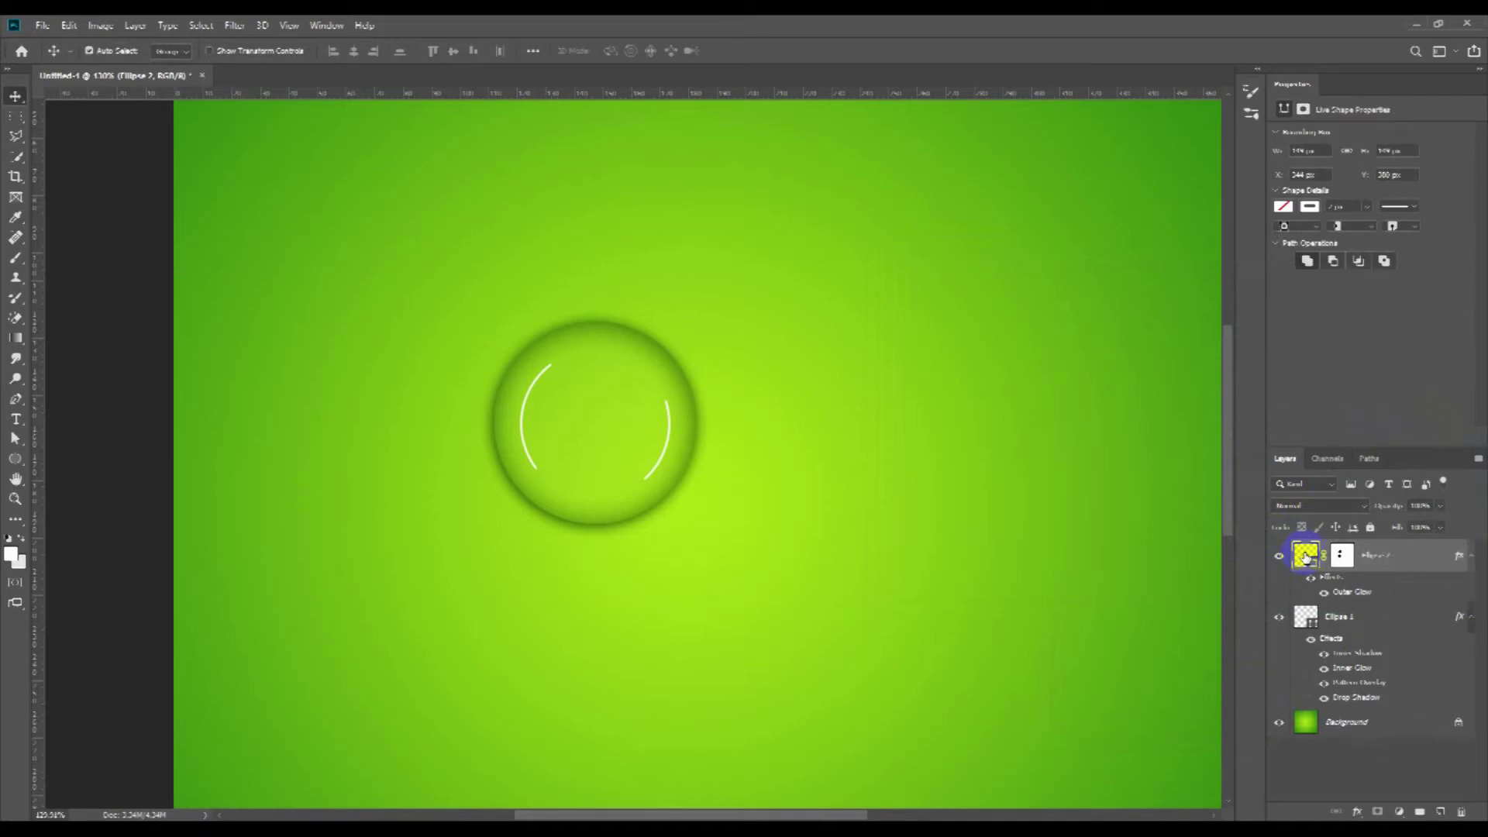
Step: Change the Ellipse 2 stroke colour from white to a light yellow-green
{"action": "left_click", "coordinate": [1311, 208]}
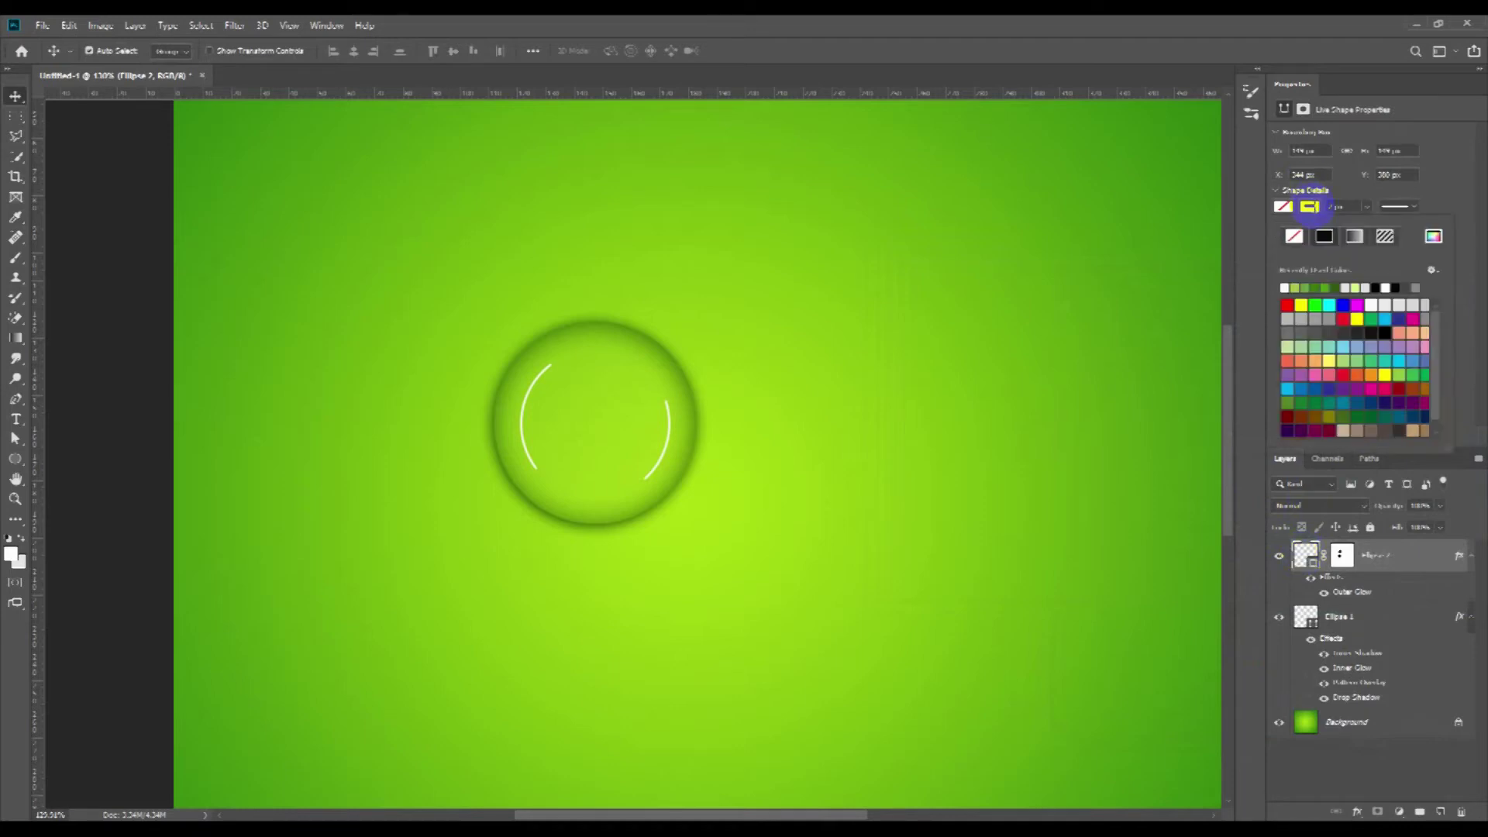
{"action": "left_click", "coordinate": [1434, 238]}
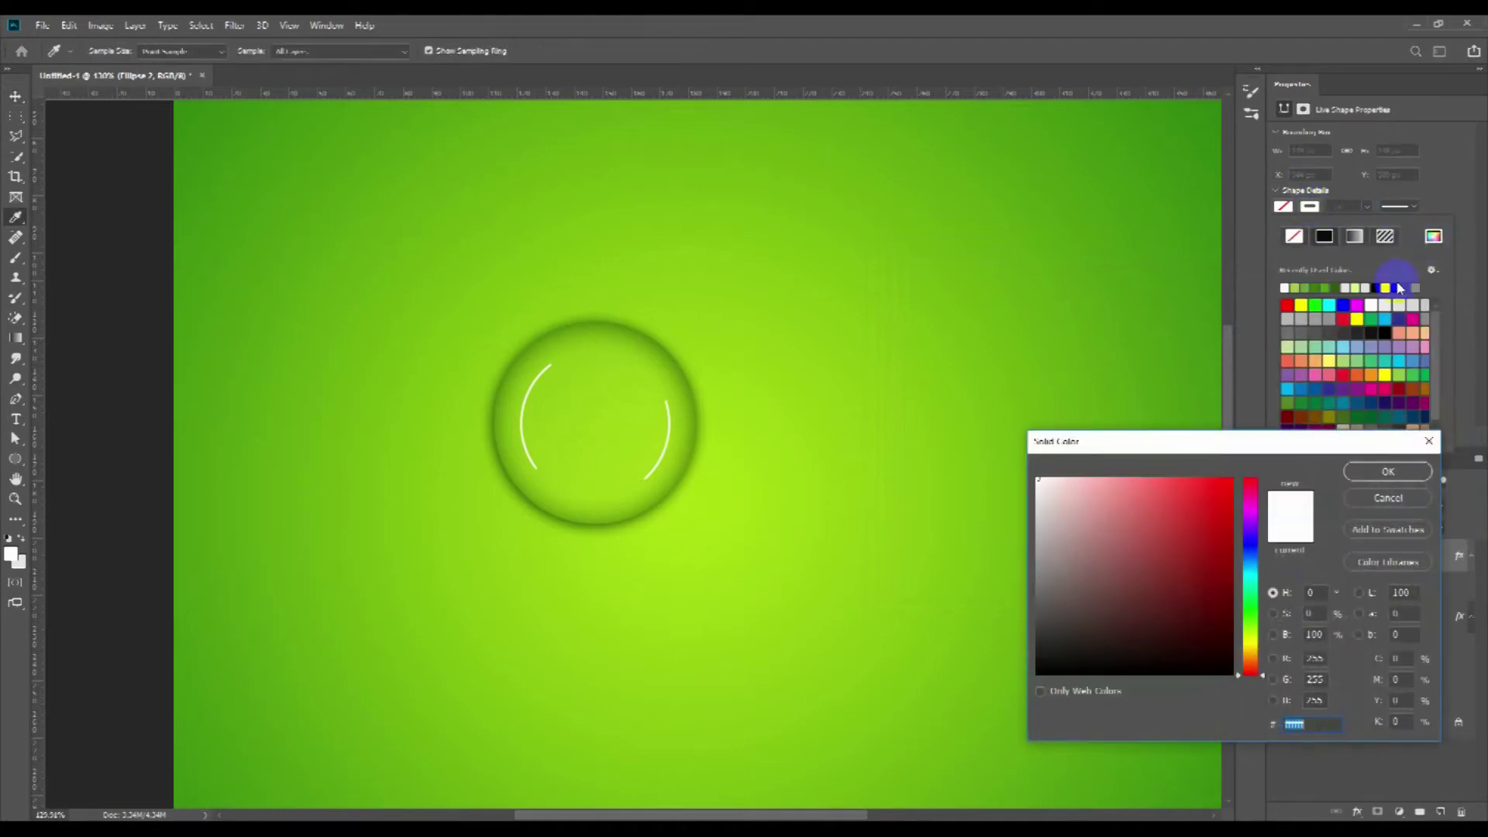
{"action": "left_click", "coordinate": [1254, 643]}
{"action": "left_click", "coordinate": [1119, 546]}
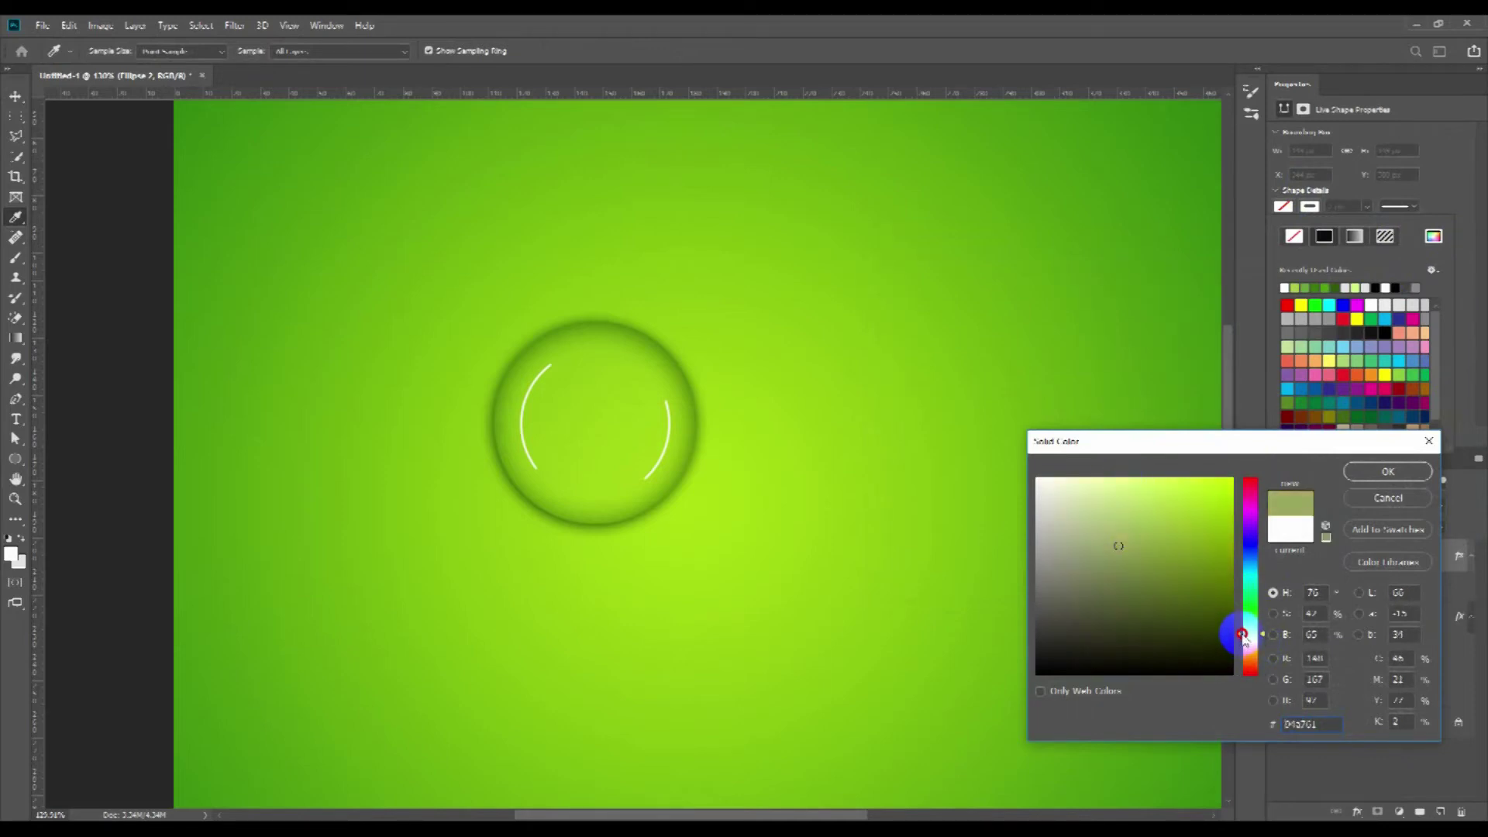
{"action": "left_click_drag", "start_coordinate": [1161, 538], "coordinate": [1137, 516]}
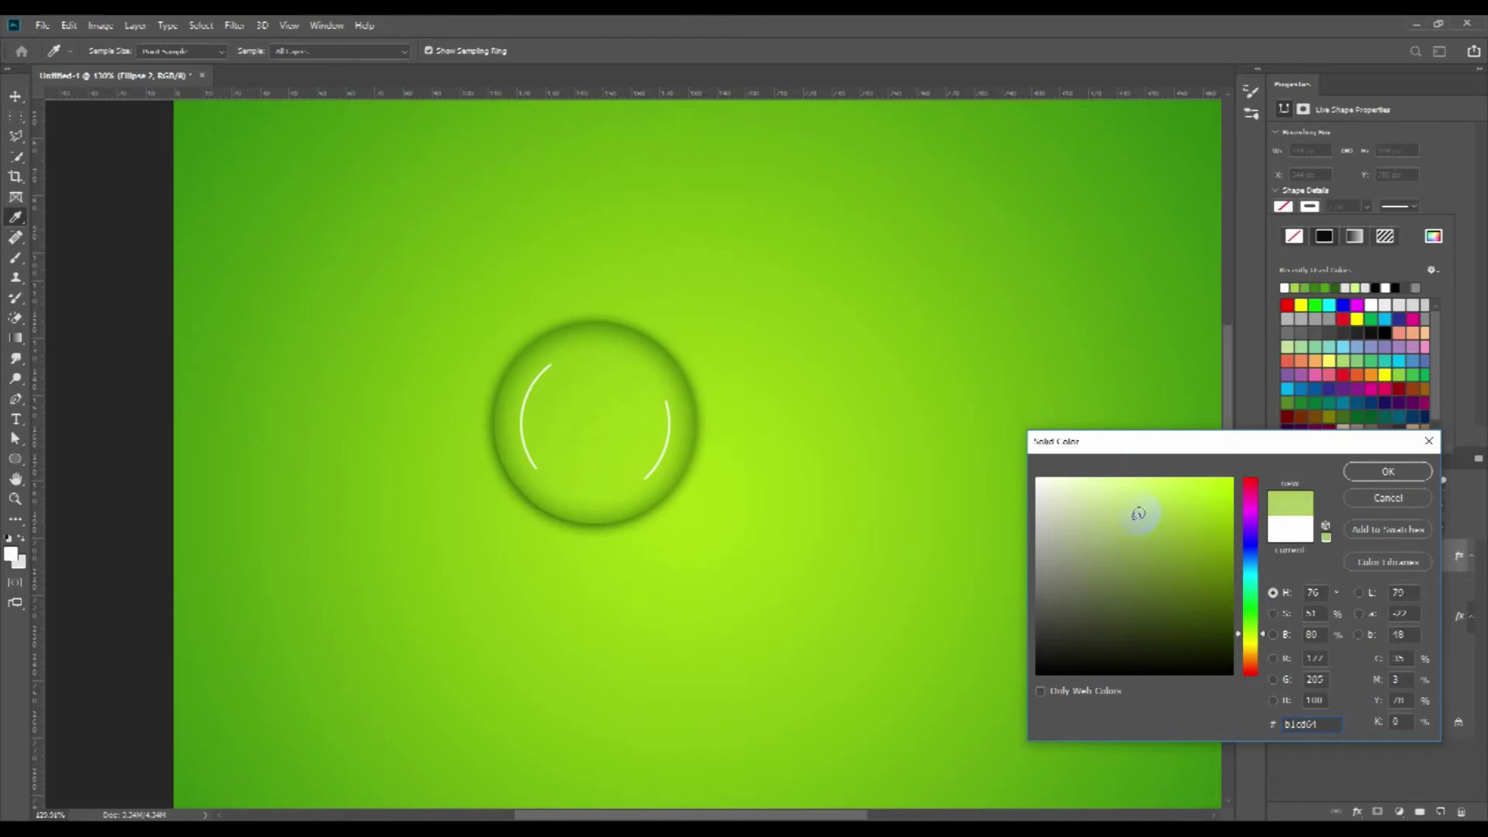
{"action": "left_click", "coordinate": [1388, 472]}
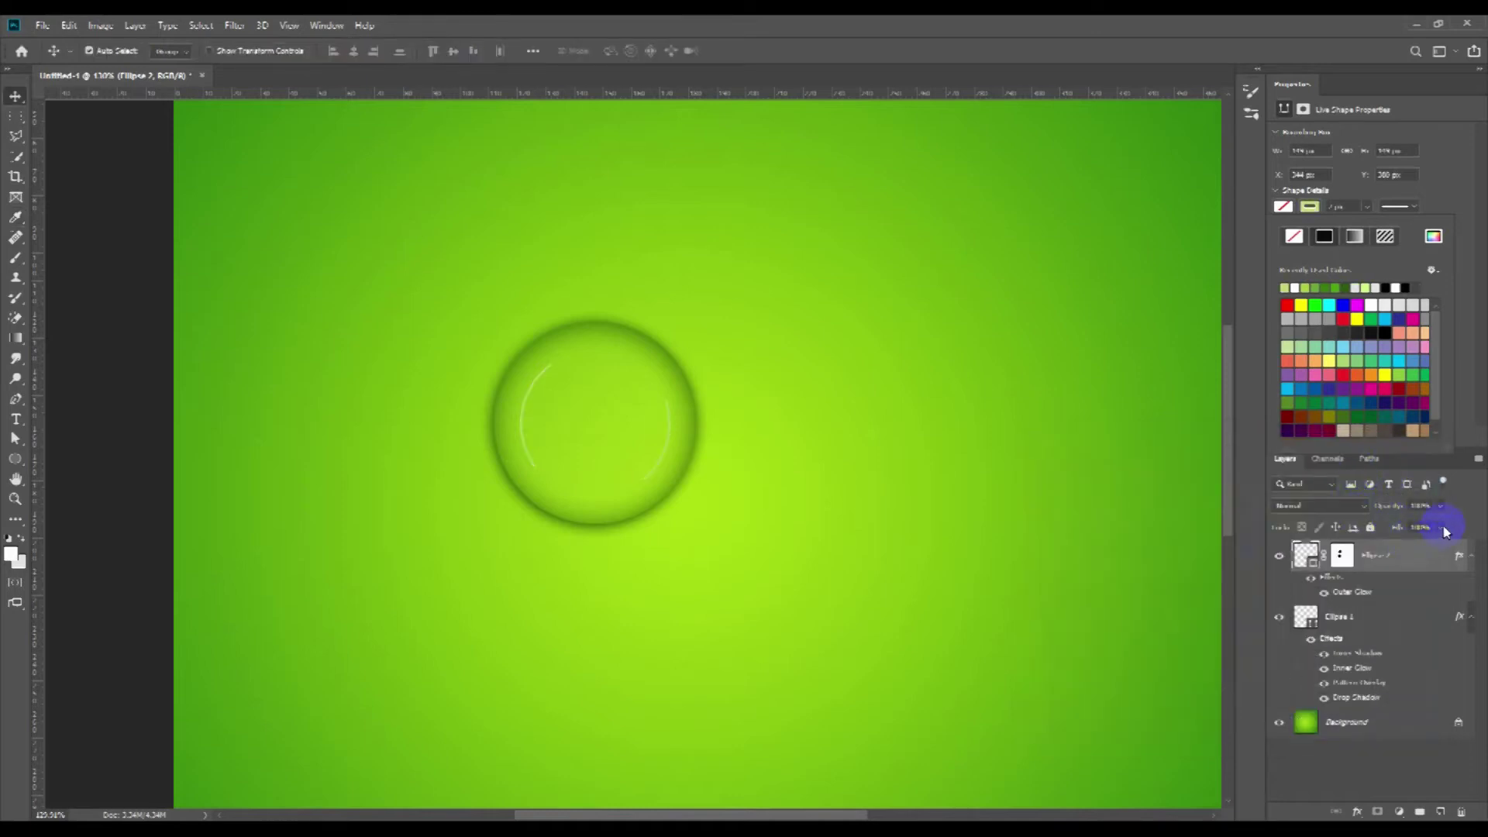
Step: Refine the stroke to pale green c8e281 and slightly lower the ring's fill
{"action": "left_click", "coordinate": [1433, 239]}
{"action": "left_click", "coordinate": [1123, 499]}
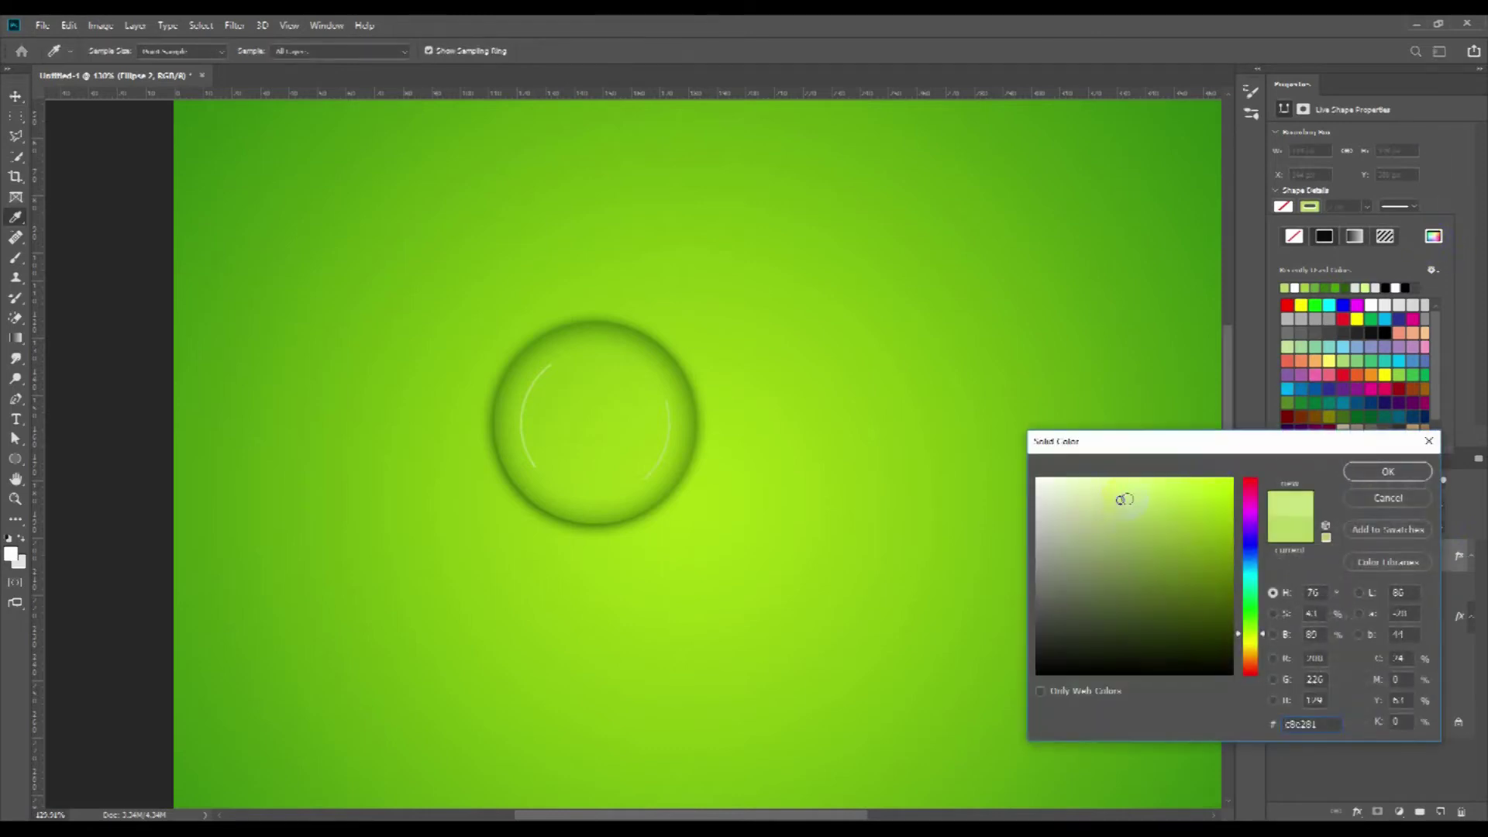
{"action": "left_click", "coordinate": [1388, 472]}
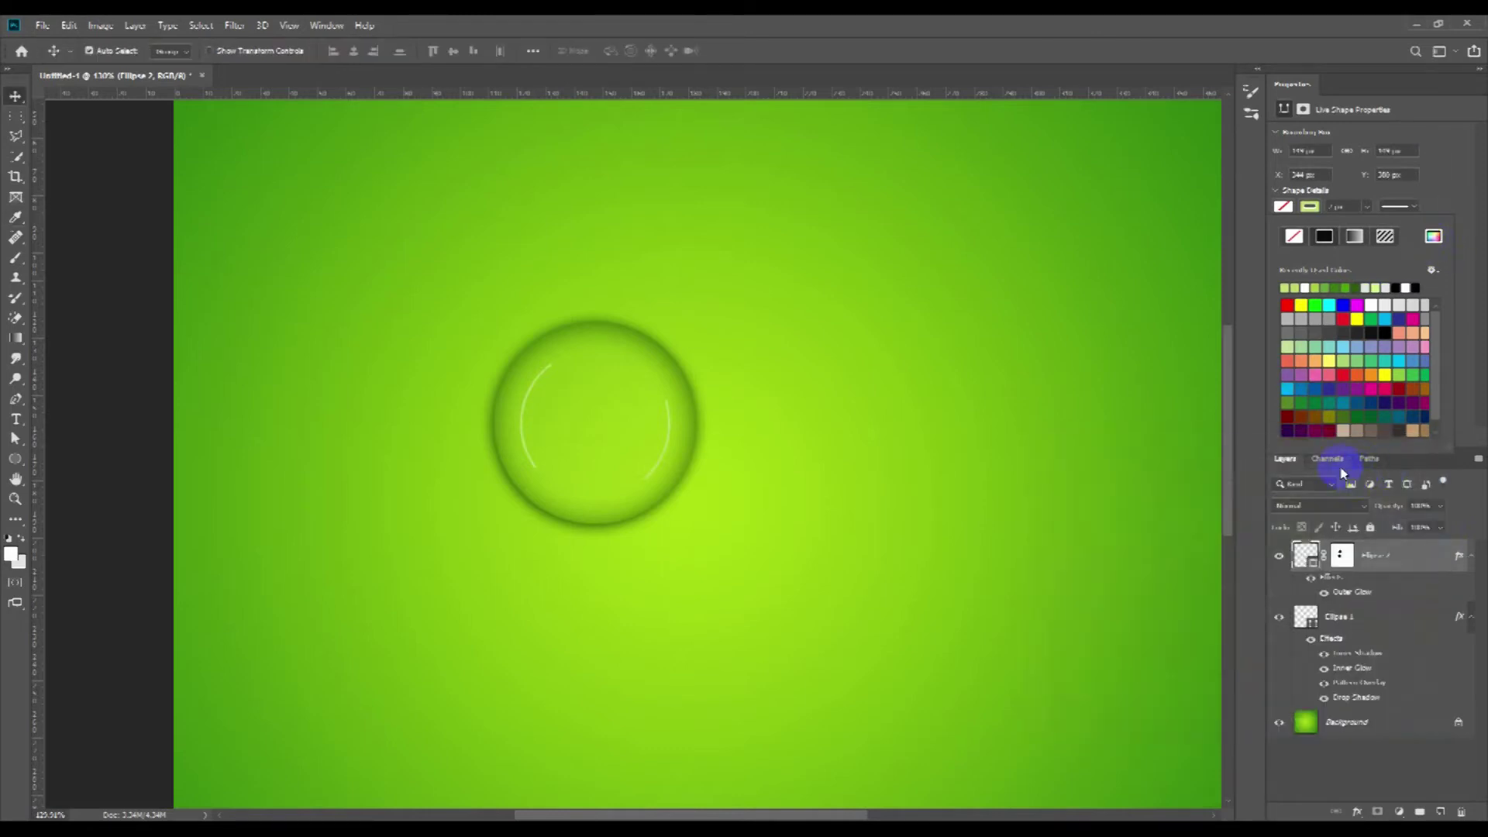
{"action": "left_click", "coordinate": [1440, 528]}
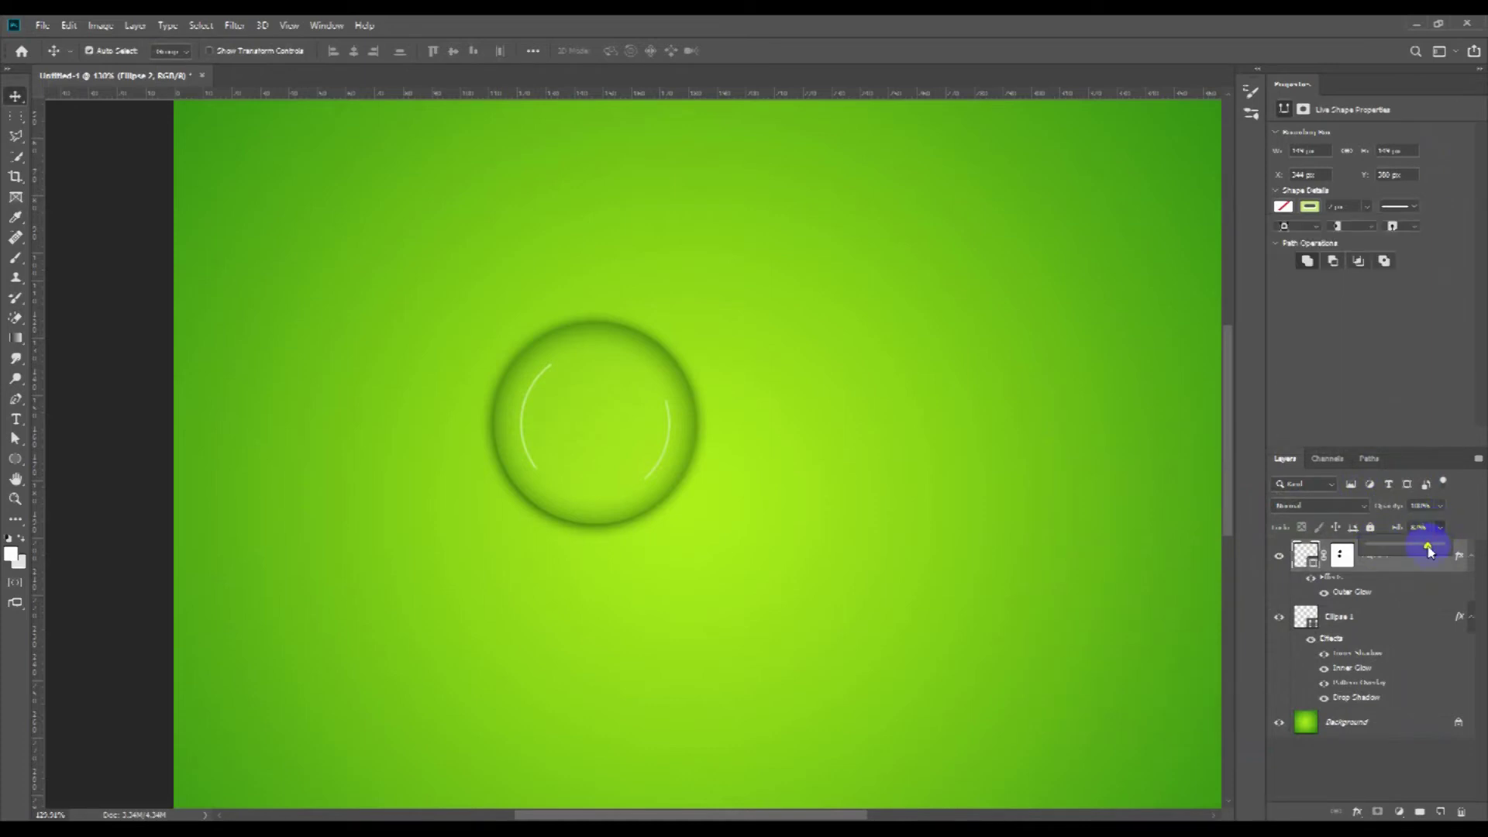
{"action": "left_click", "coordinate": [1033, 648]}
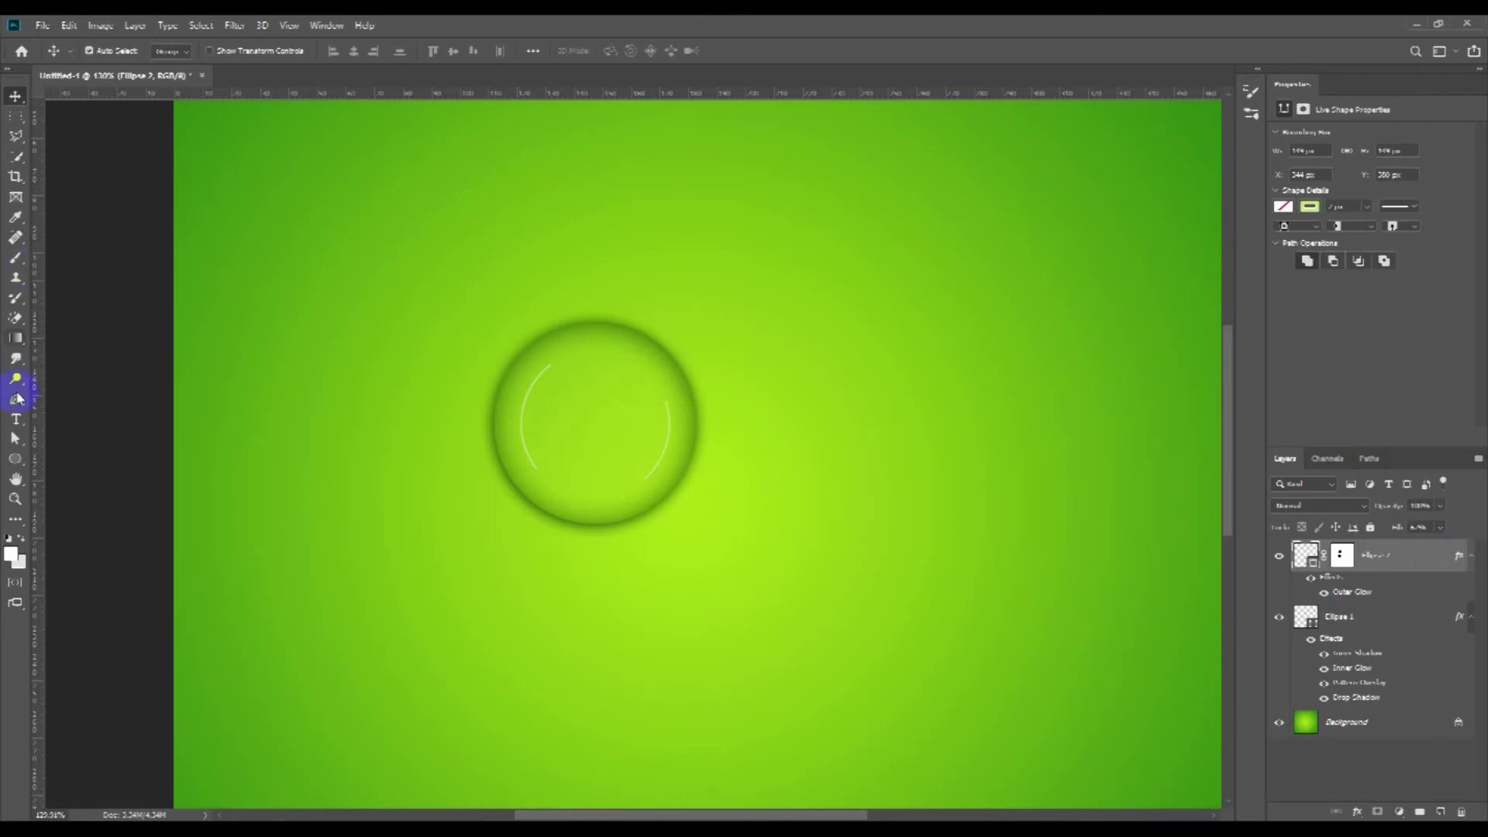
Step: Draw a small oval with no stroke and a white fill
{"action": "left_click", "coordinate": [15, 459]}
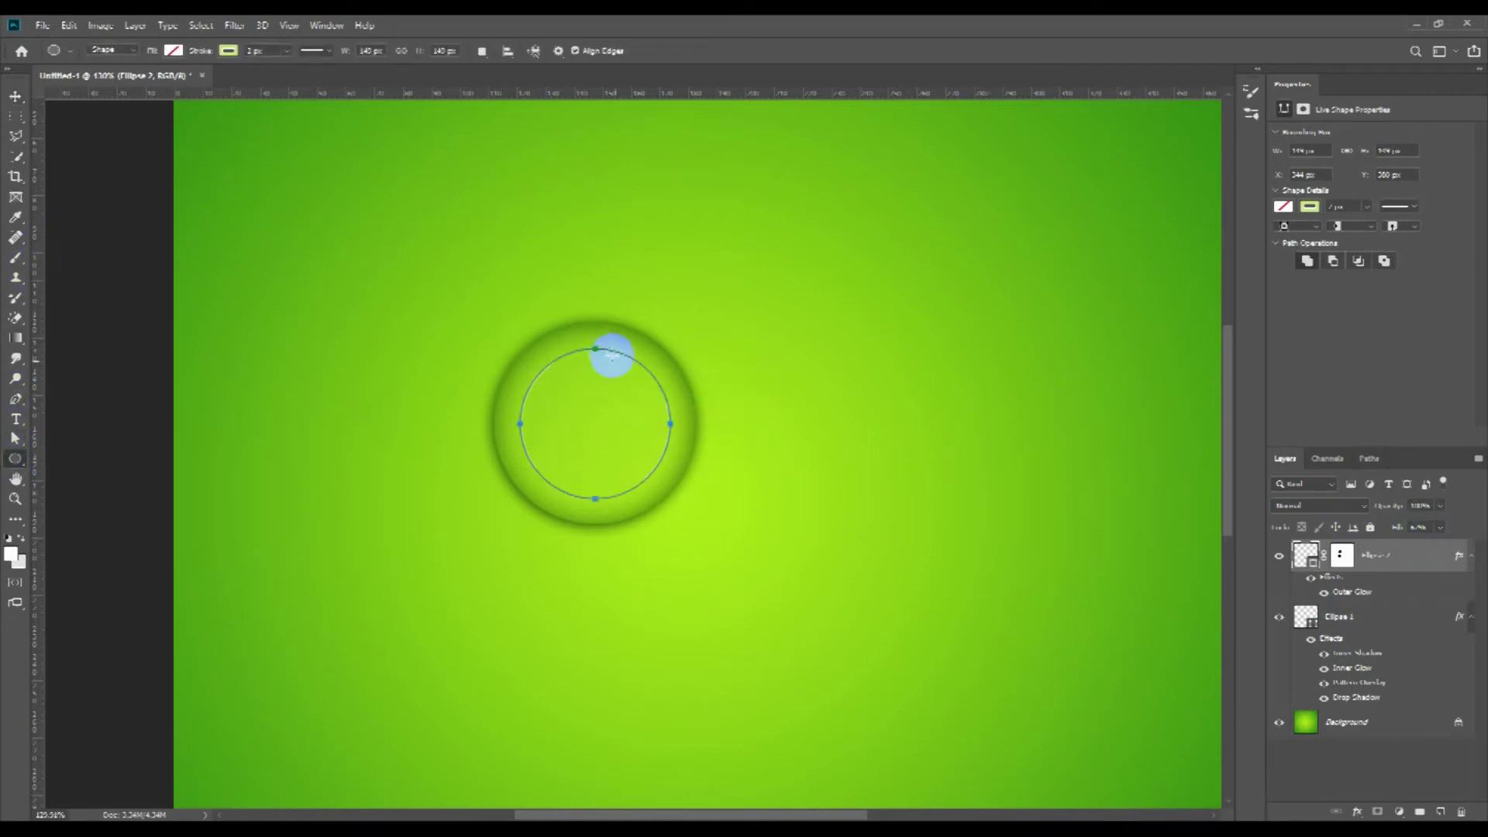
{"action": "left_click_drag", "start_coordinate": [631, 313], "coordinate": [665, 376]}
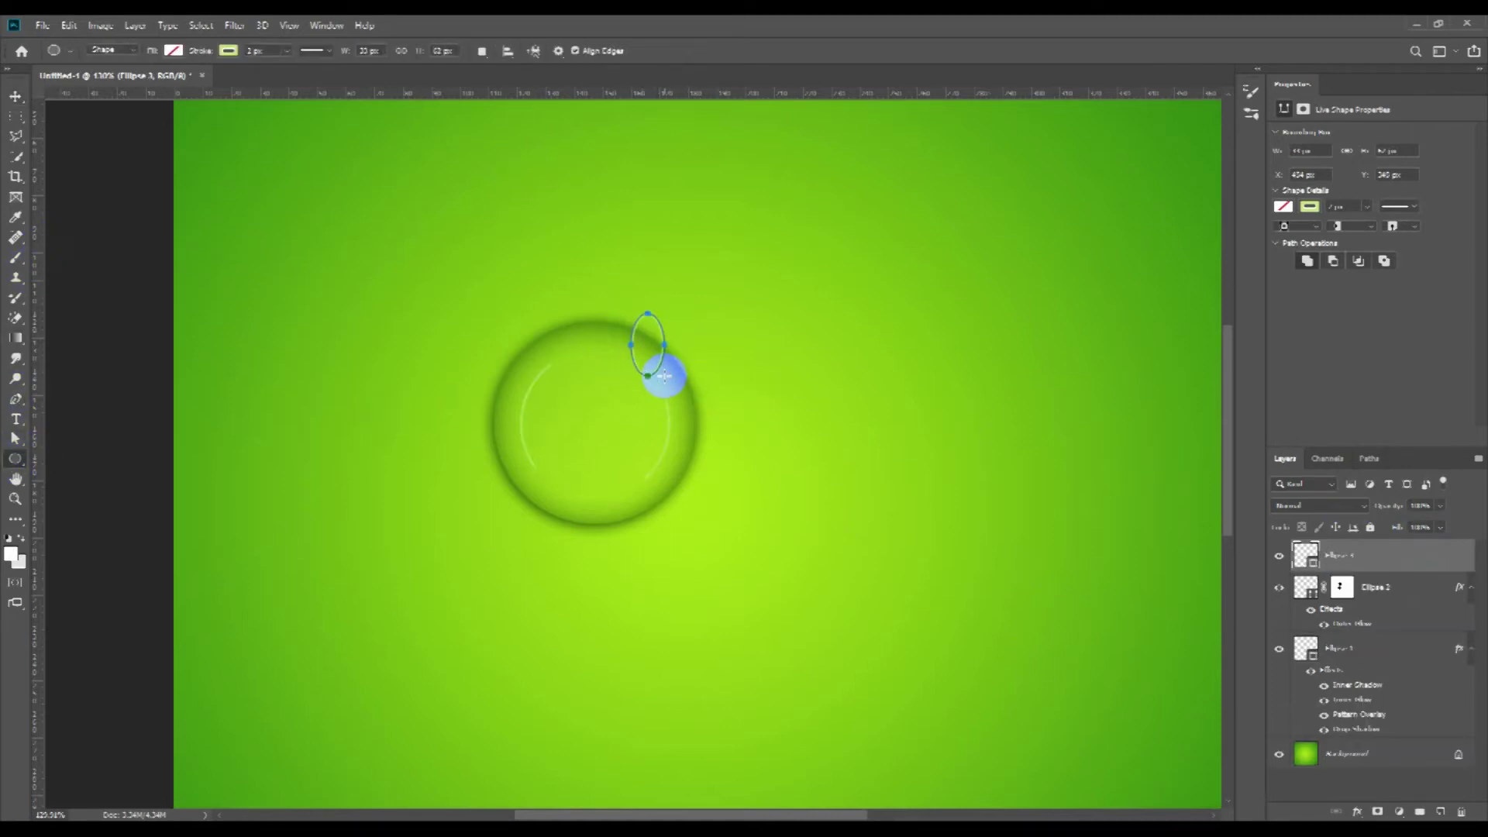
{"action": "left_click", "coordinate": [229, 51]}
{"action": "left_click", "coordinate": [163, 80]}
{"action": "left_click", "coordinate": [176, 53]}
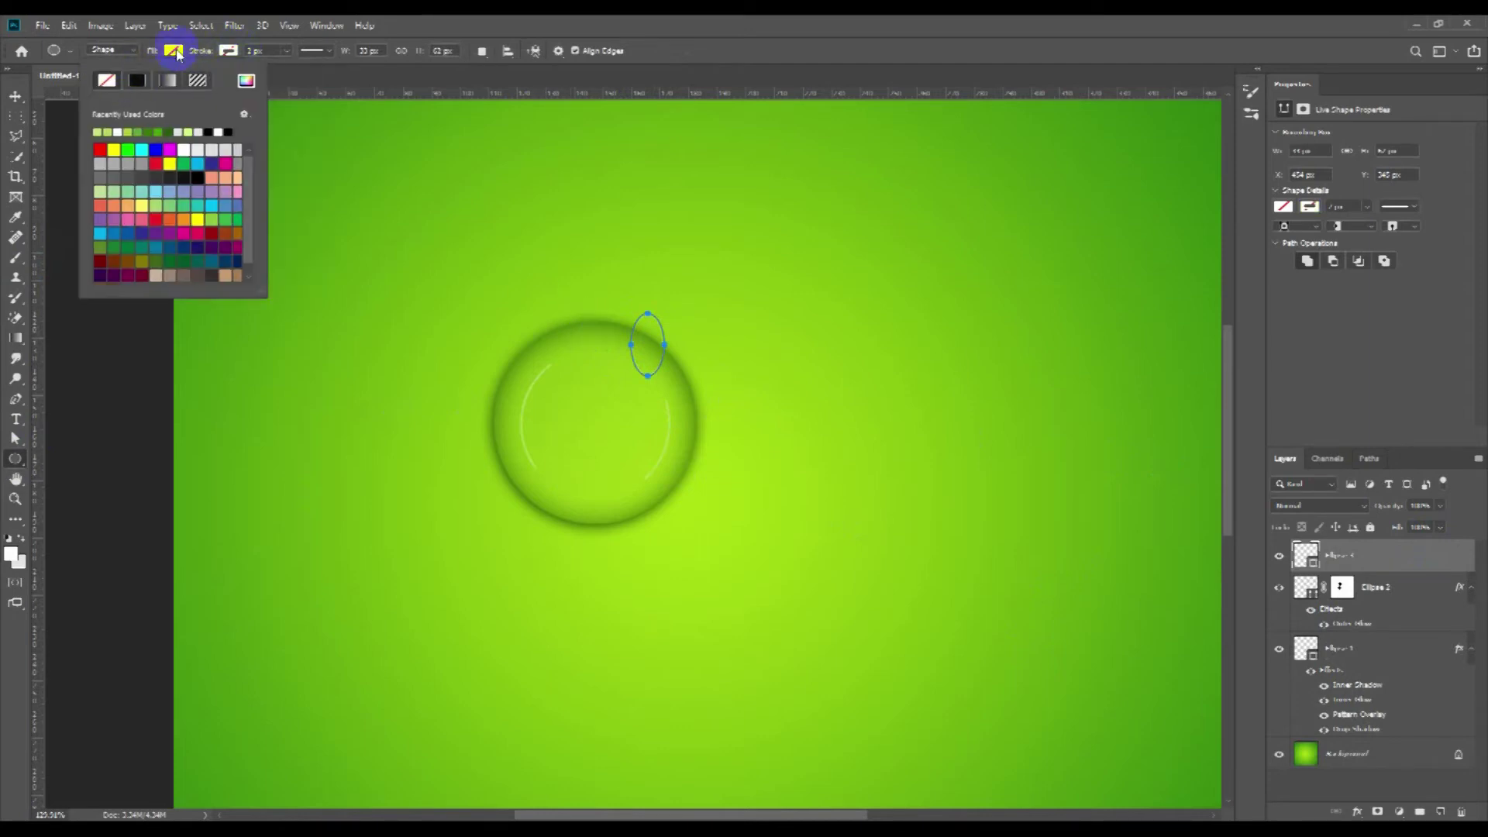
{"action": "left_click", "coordinate": [119, 131]}
Step: Move the white oval inside the drop's upper right, then rotate and widen it
{"action": "left_click", "coordinate": [16, 96]}
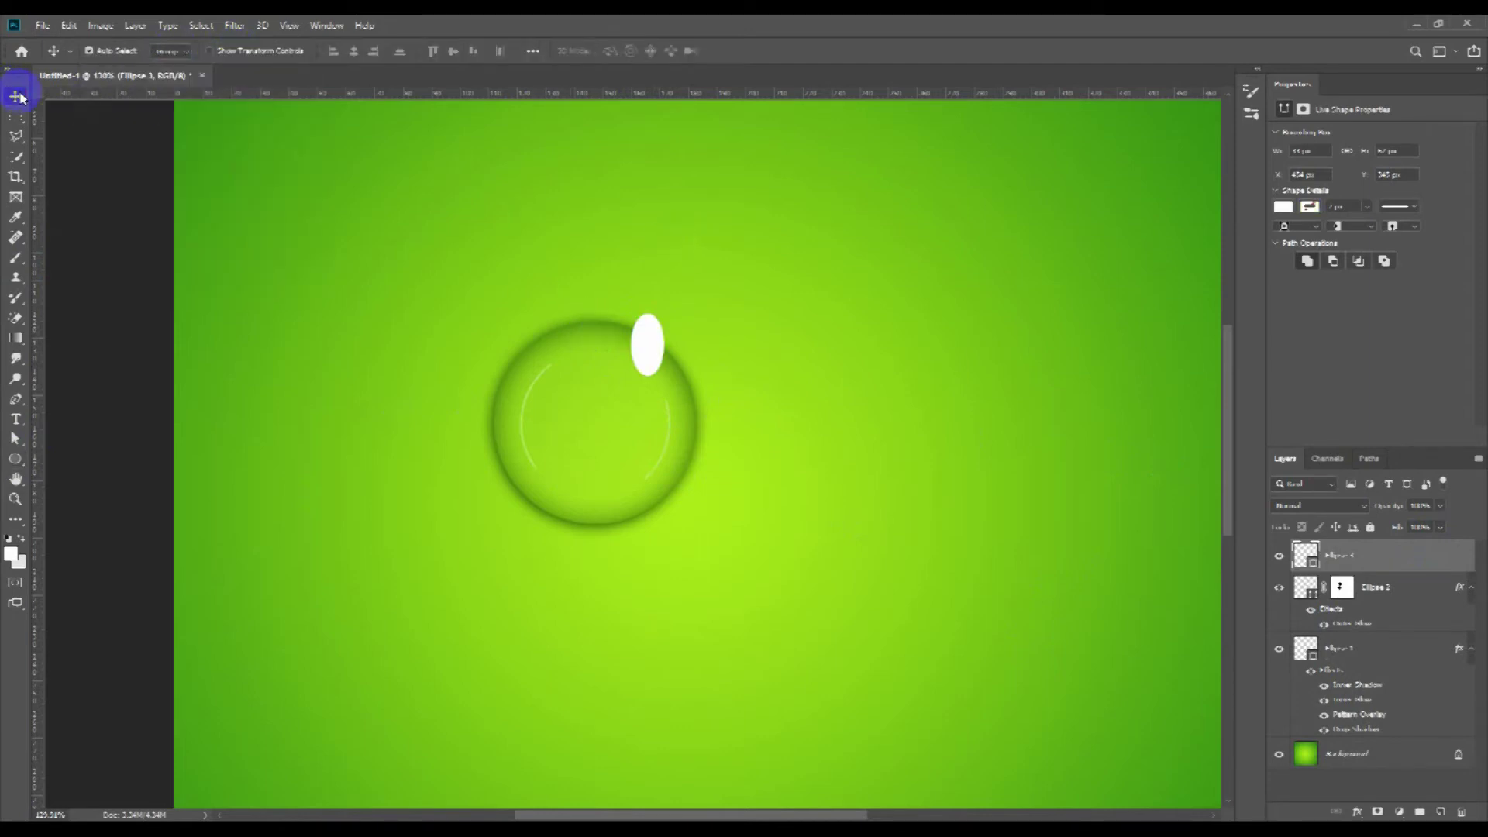
{"action": "left_click_drag", "start_coordinate": [665, 341], "coordinate": [649, 389]}
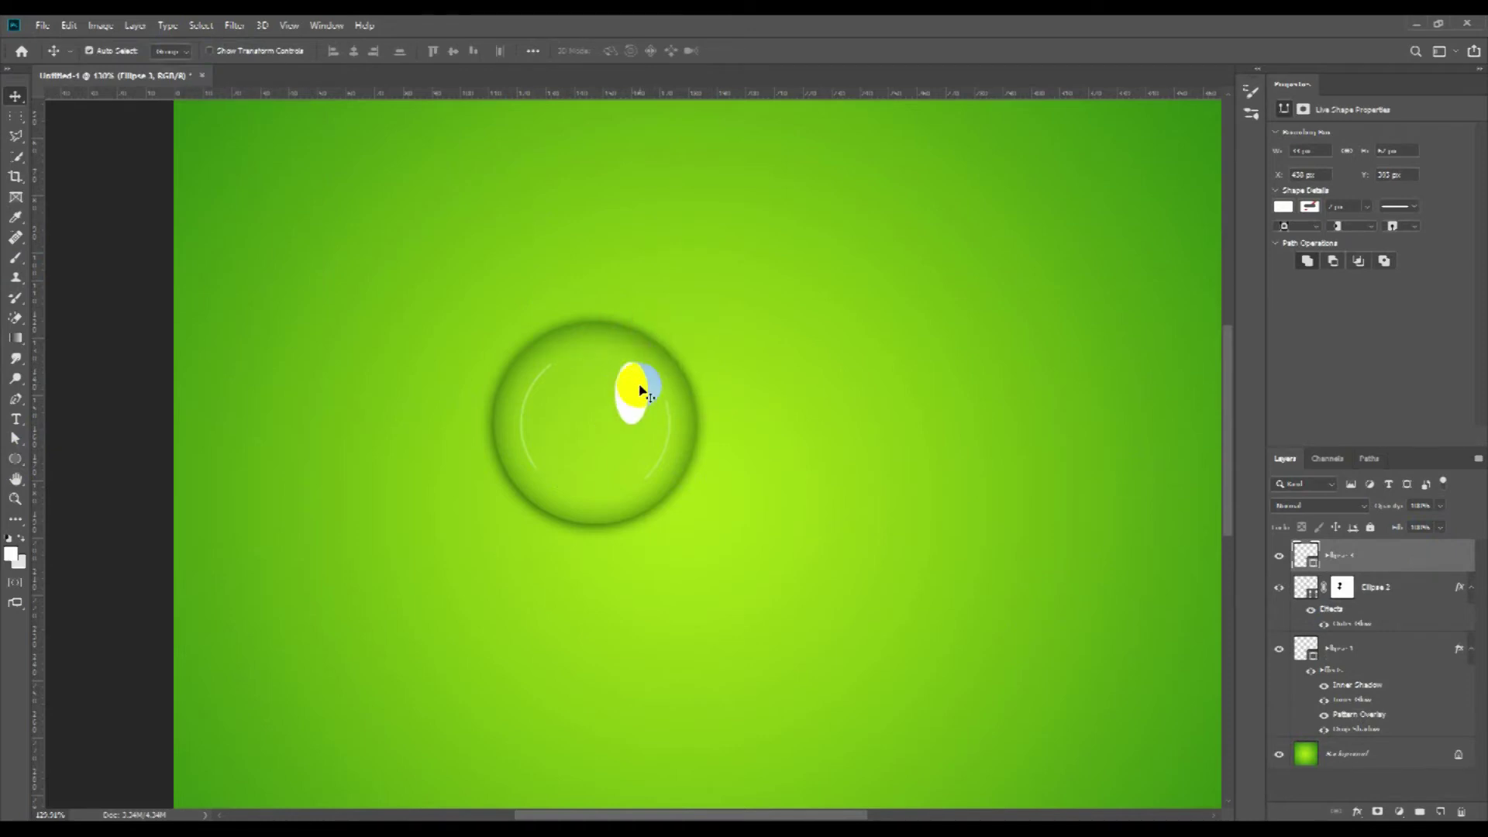
{"action": "key", "text": "ctrl+t"}
{"action": "mouse_move", "coordinate": [656, 346]}
{"action": "left_mouse_down"}
{"action": "mouse_move", "coordinate": [680, 376]}
{"action": "mouse_move", "coordinate": [652, 413]}
{"action": "left_mouse_up"}
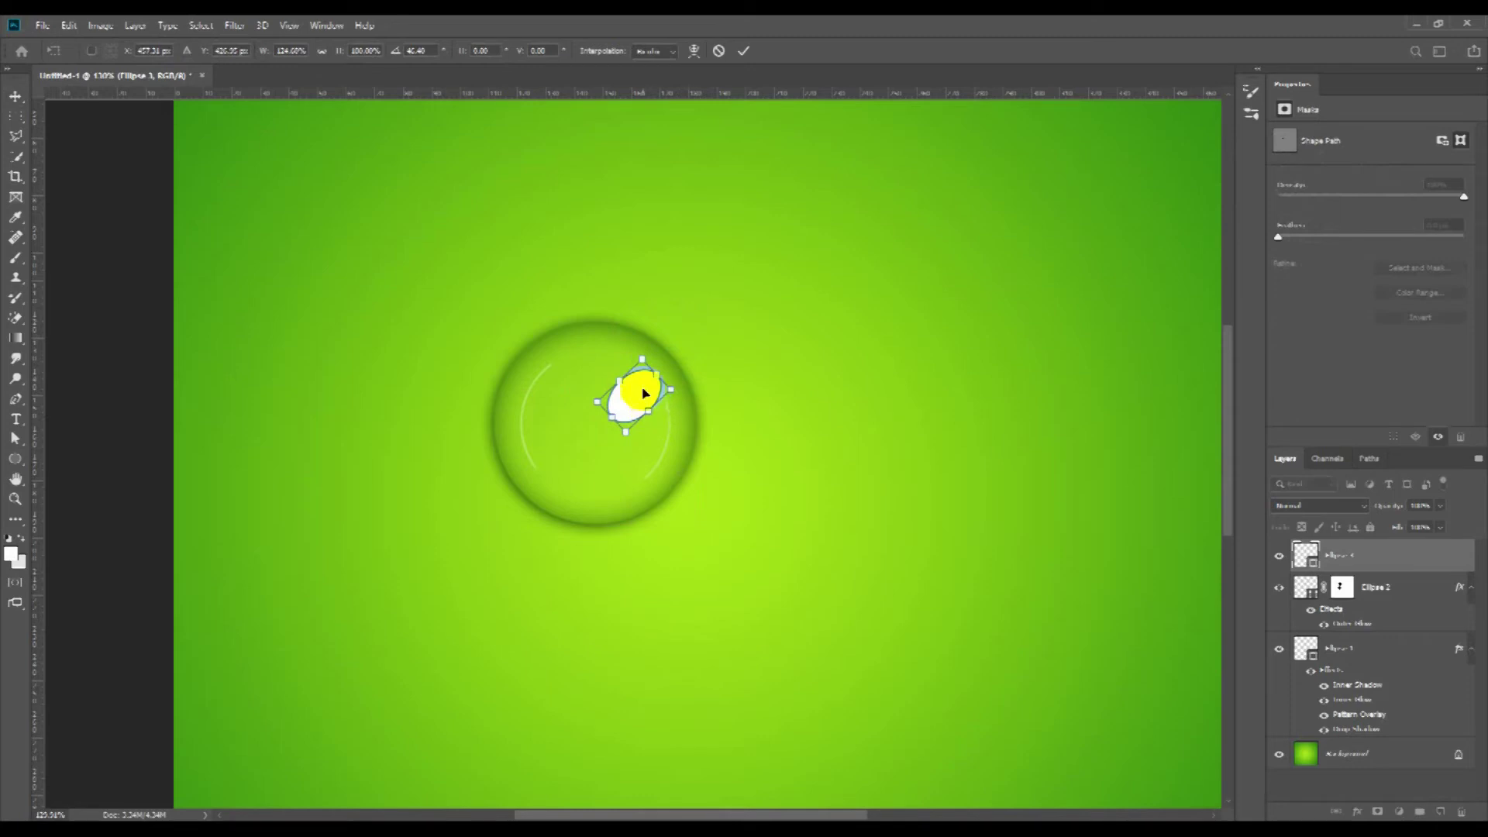
{"action": "double_click", "coordinate": [634, 370]}
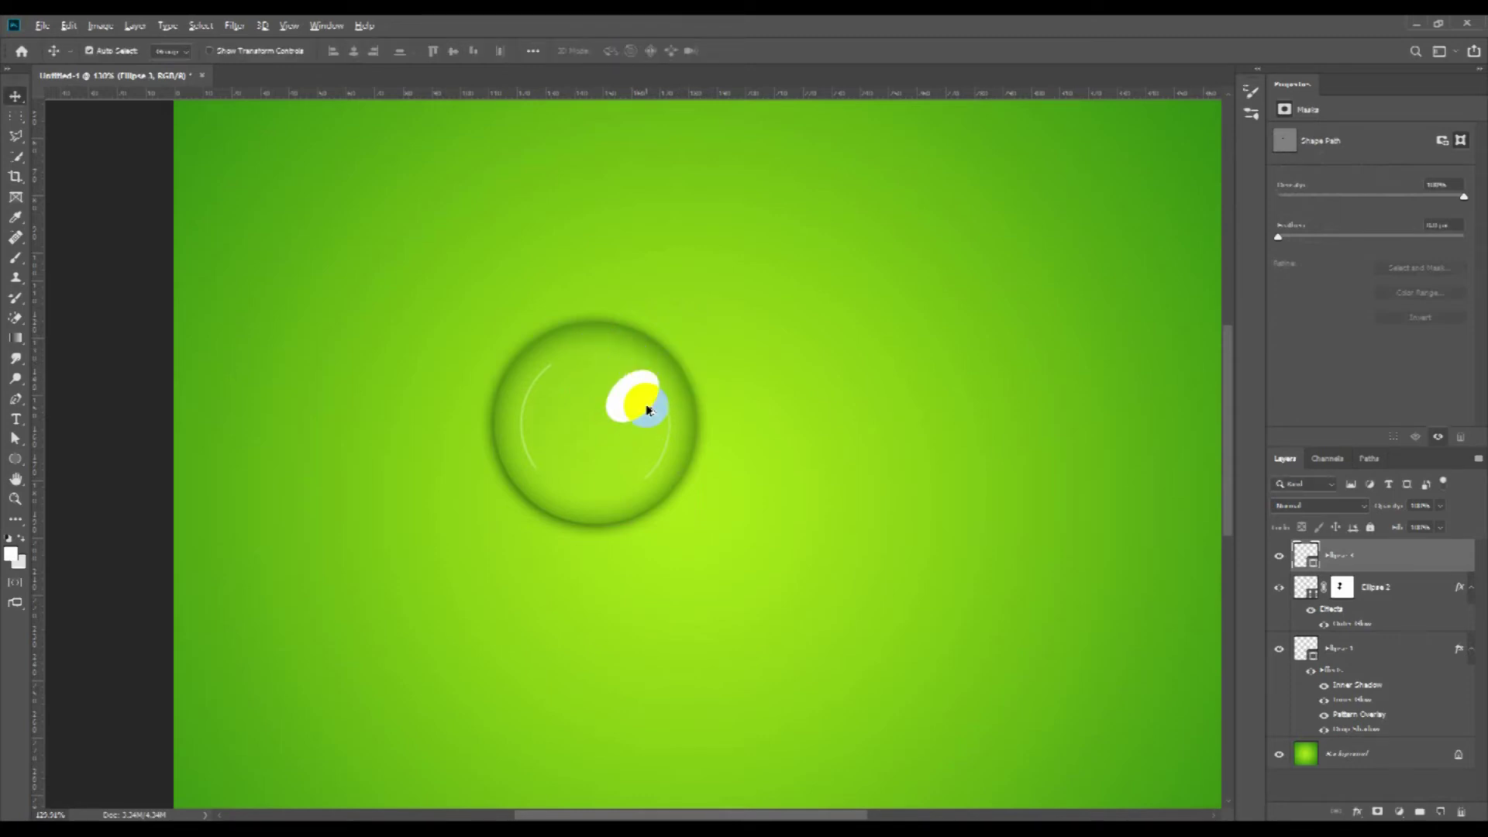
{"action": "scroll", "coordinate": [634, 371], "scroll_direction": "up", "scroll_amount": 1}
Step: Change the Ellipse 3 oval's fill to a very pale yellow-green
{"action": "left_click", "coordinate": [1302, 555]}
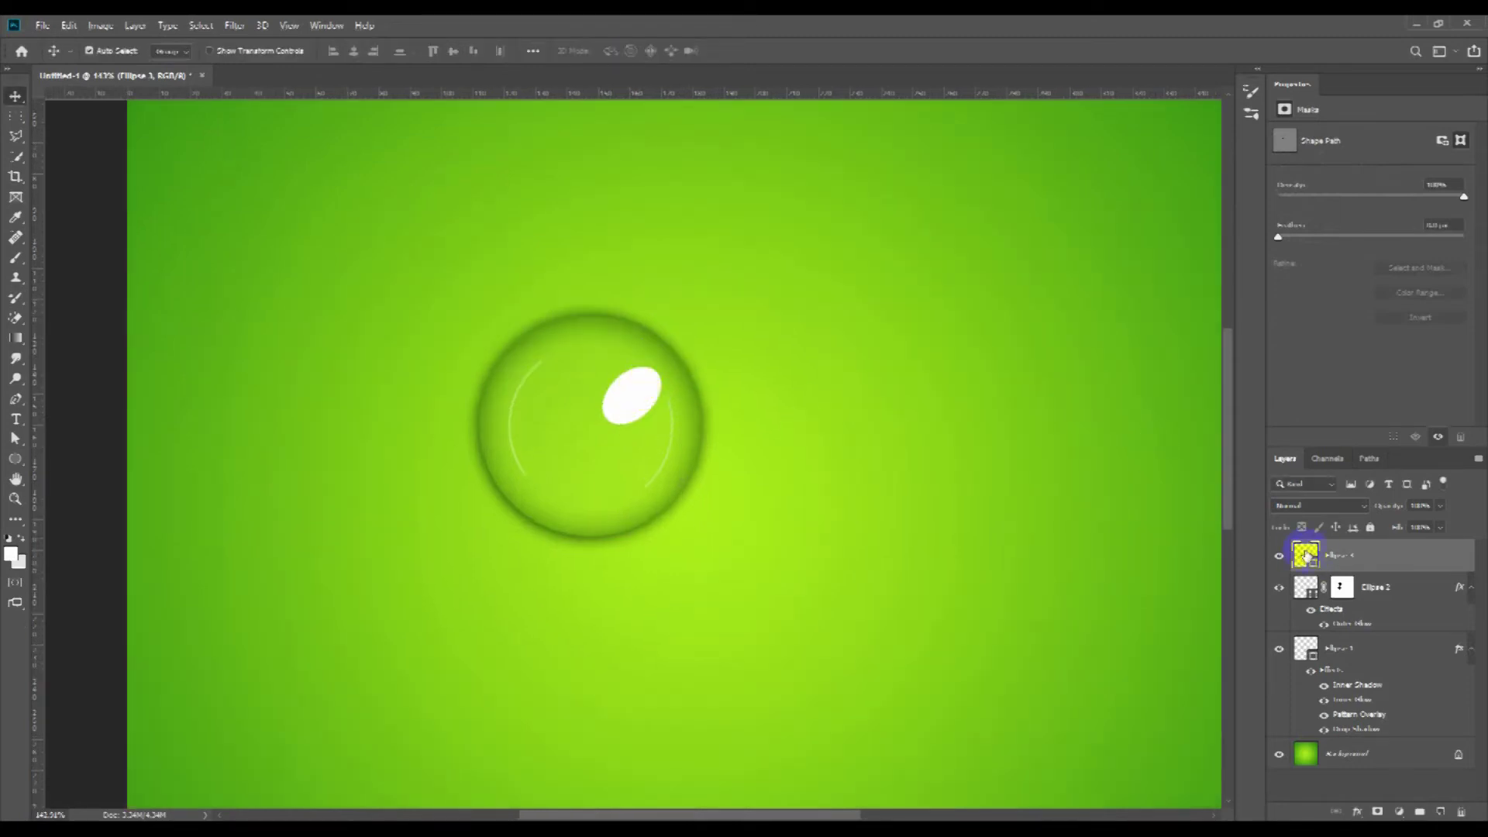
{"action": "double_click", "coordinate": [1306, 555]}
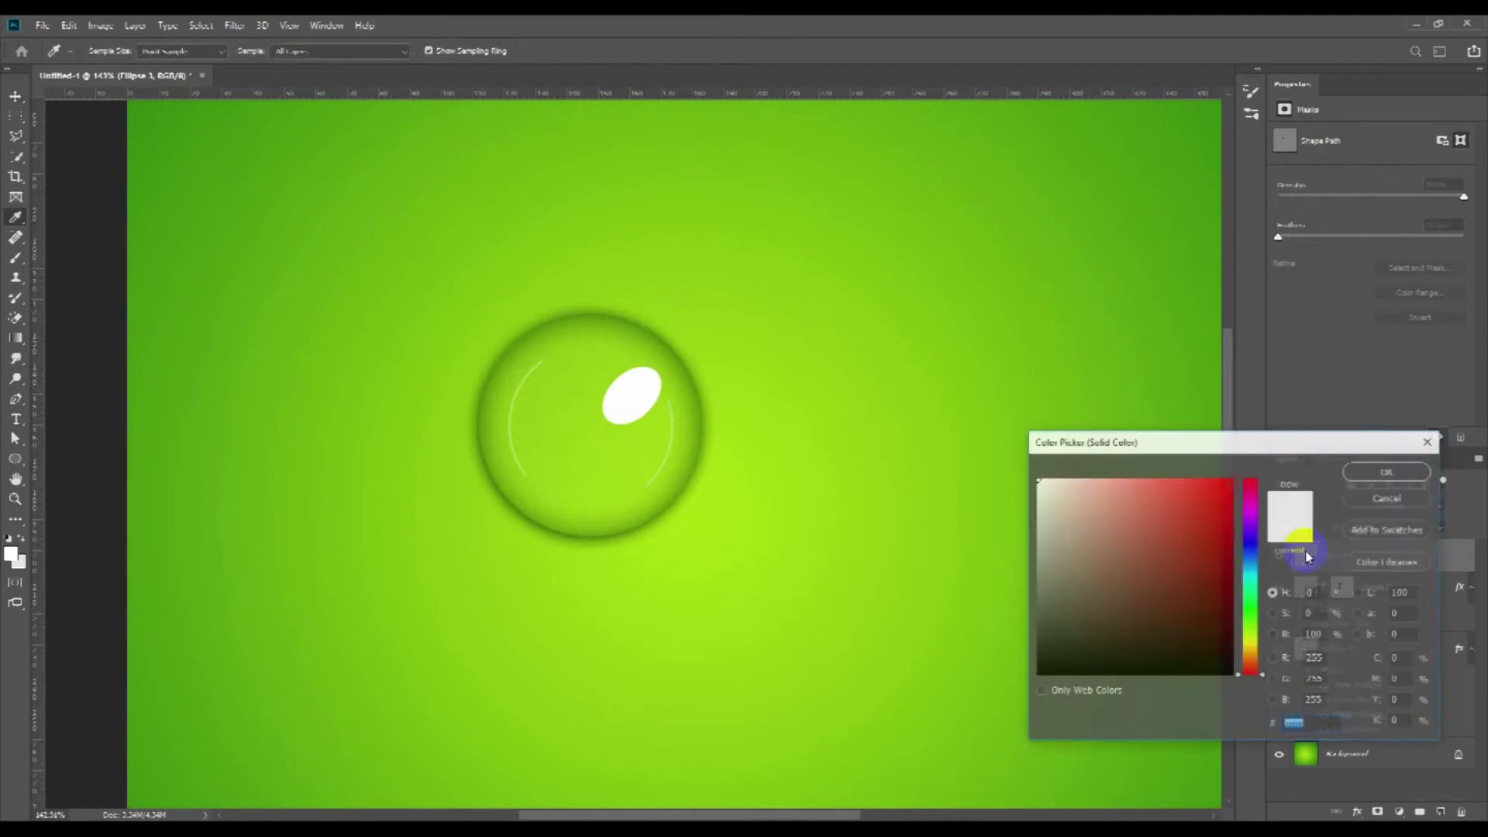
{"action": "left_click_drag", "start_coordinate": [1241, 677], "coordinate": [1245, 632]}
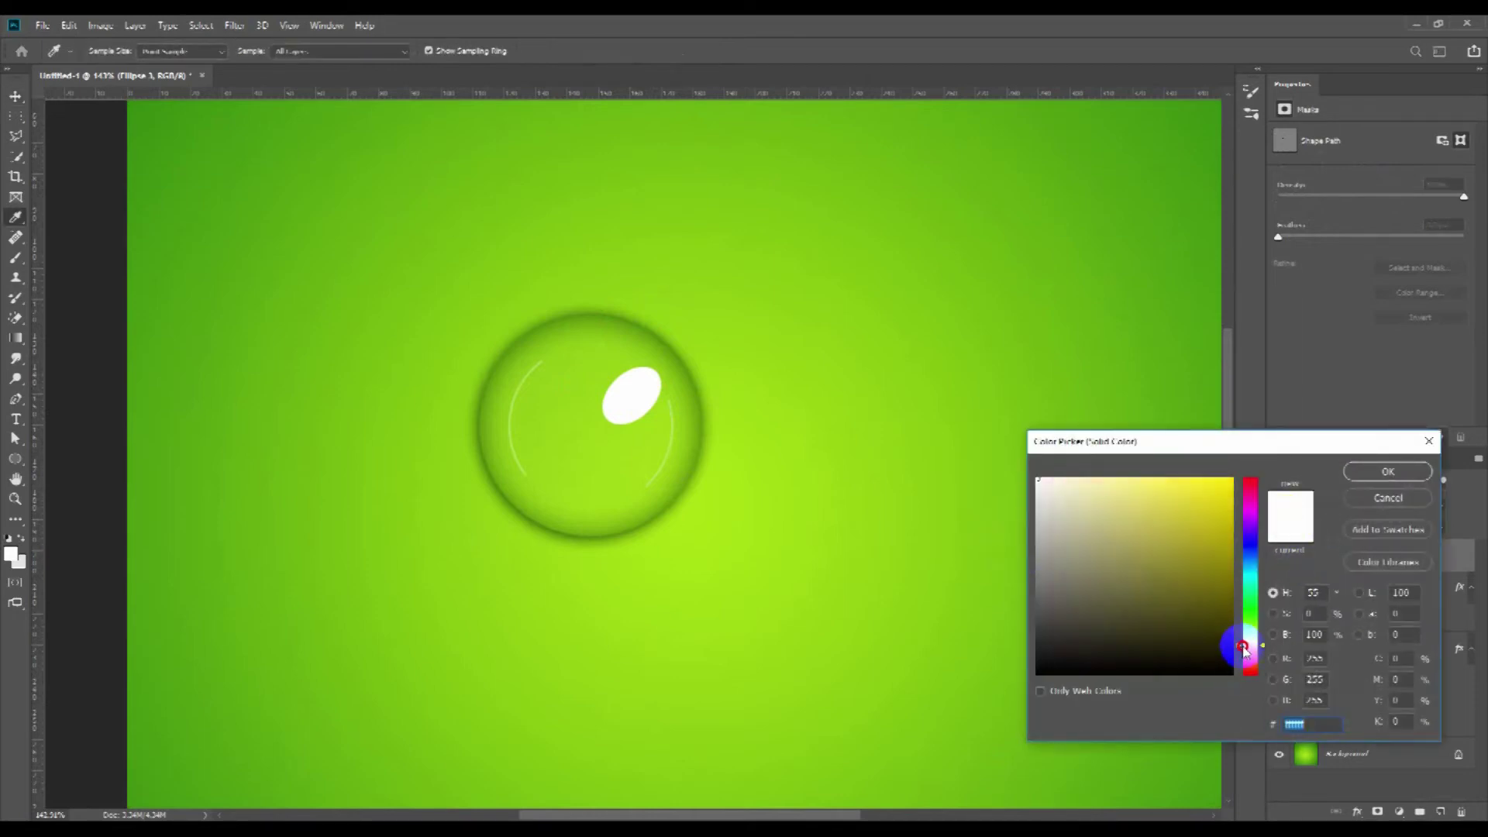
{"action": "left_click", "coordinate": [1089, 482]}
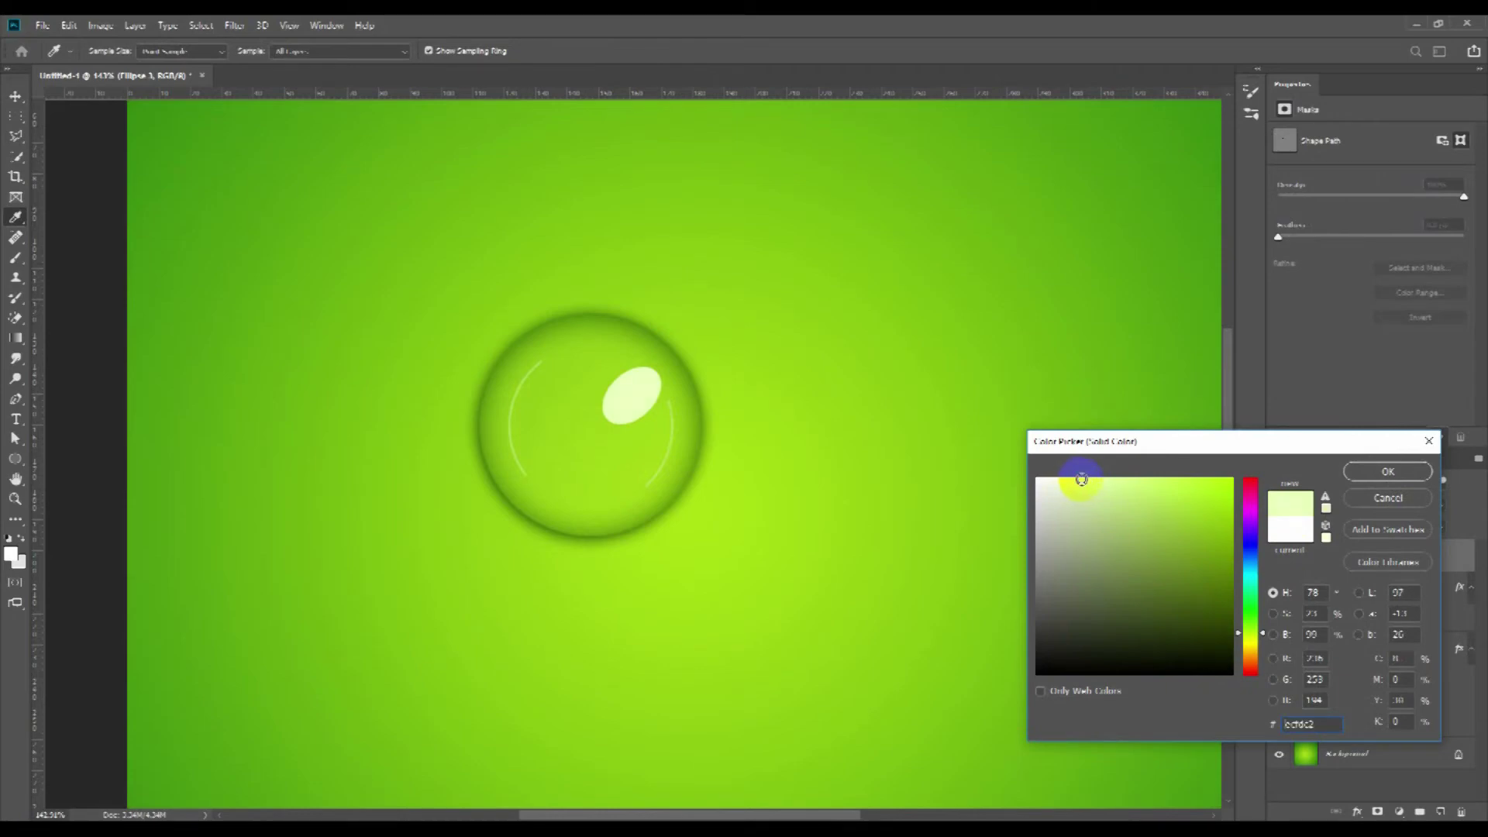
{"action": "left_click", "coordinate": [1380, 469]}
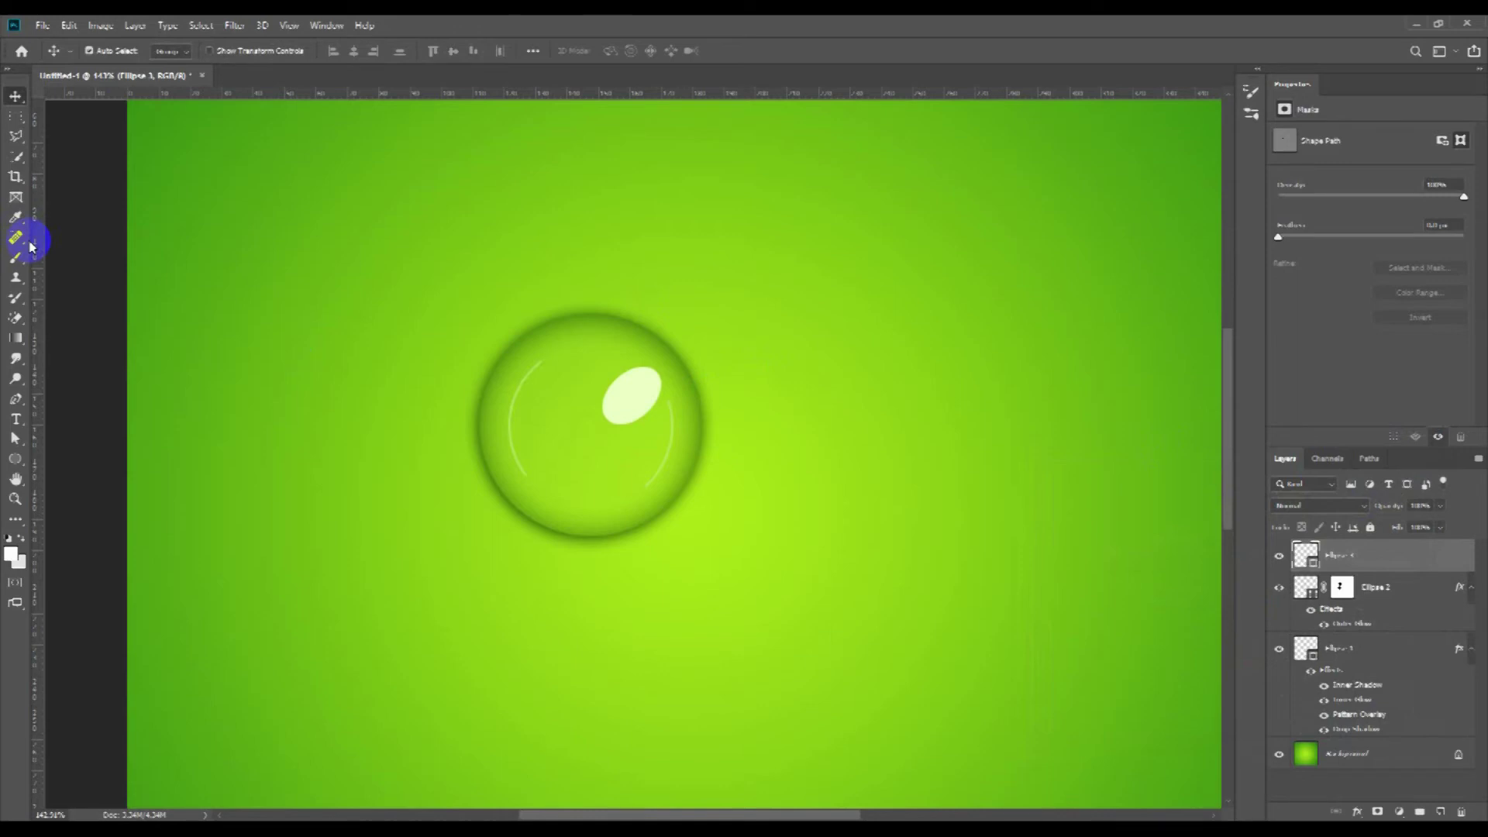
Step: Draw a tiny circle near the drop's upper-left rim and resize it with Free Transform
{"action": "left_click", "coordinate": [15, 459]}
{"action": "mouse_move", "coordinate": [620, 346]}
{"action": "left_mouse_down"}
{"action": "mouse_move", "coordinate": [572, 358]}
{"action": "mouse_move", "coordinate": [580, 372]}
{"action": "left_mouse_up"}
{"action": "key", "text": "v"}
{"action": "scroll", "coordinate": [585, 352], "scroll_direction": "up", "scroll_amount": 3}
{"action": "key", "text": "ctrl+t"}
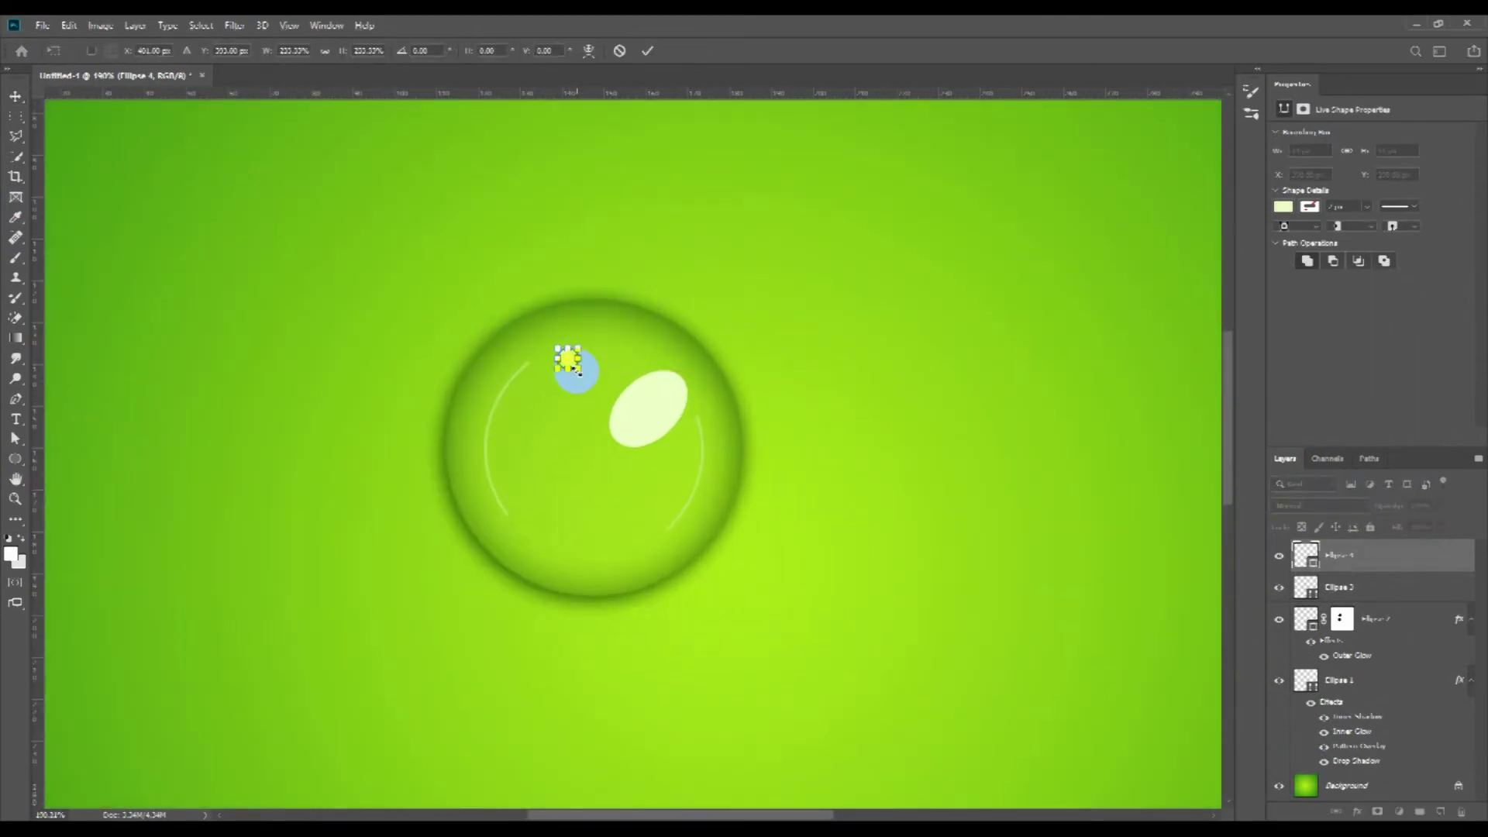
{"action": "key", "text": "Return"}
{"action": "left_click", "coordinate": [852, 335]}
{"action": "scroll", "coordinate": [820, 370], "scroll_direction": "down", "scroll_amount": 3}
{"action": "scroll", "coordinate": [819, 370], "scroll_direction": "down", "scroll_amount": 2}
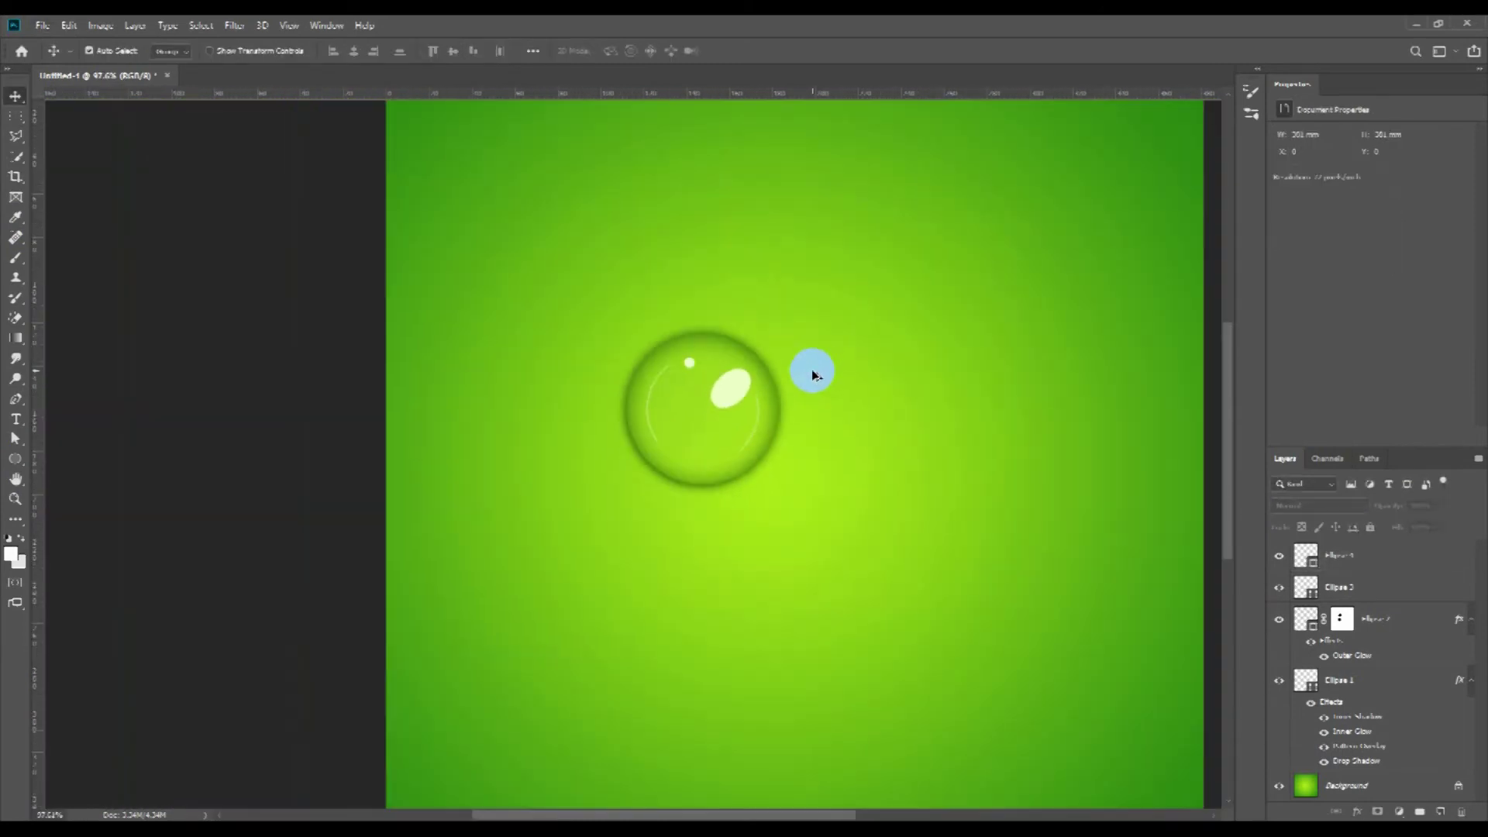
{"action": "left_click", "coordinate": [1386, 558]}
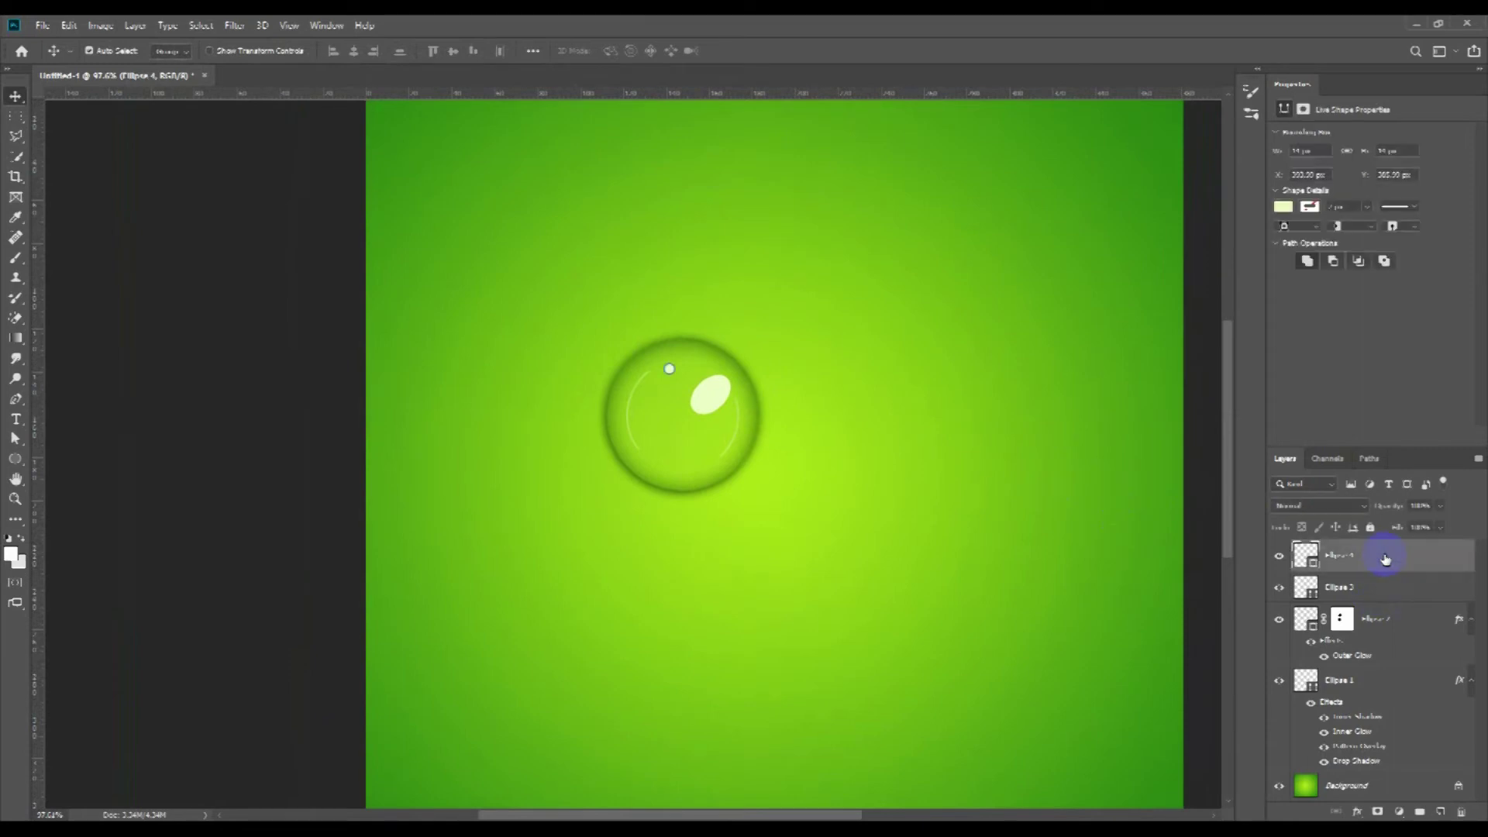
Step: Group Ellipse 1–4 as 'Drop Water' and shift the drop right to centre it
{"action": "left_click", "coordinate": [1376, 681], "text": "shift"}
{"action": "key", "text": "ctrl+g"}
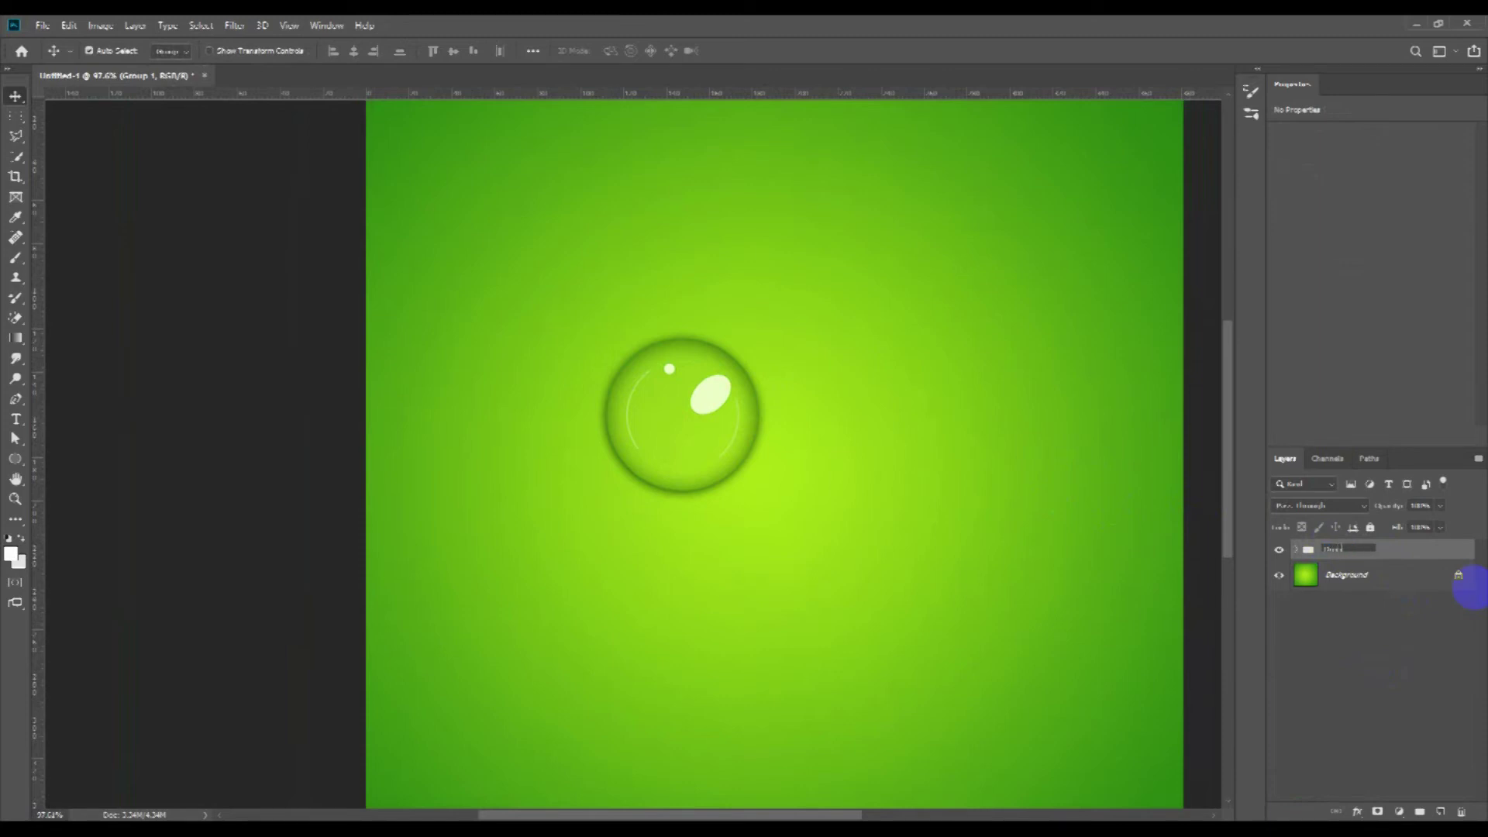
{"action": "type", "text": "Water"}
{"action": "key", "text": "Return"}
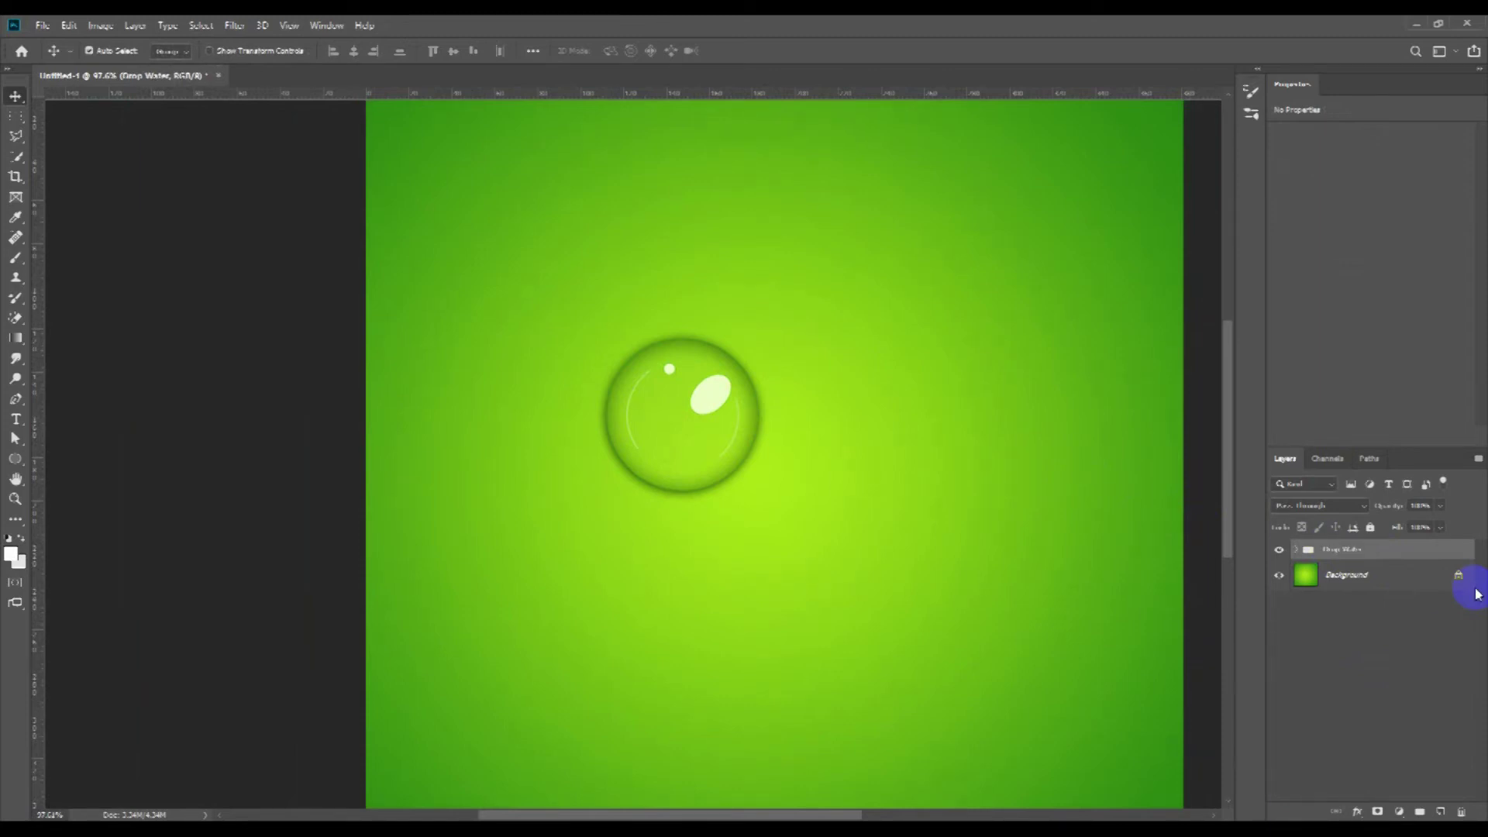
{"action": "left_click_drag", "start_coordinate": [697, 449], "coordinate": [789, 466]}
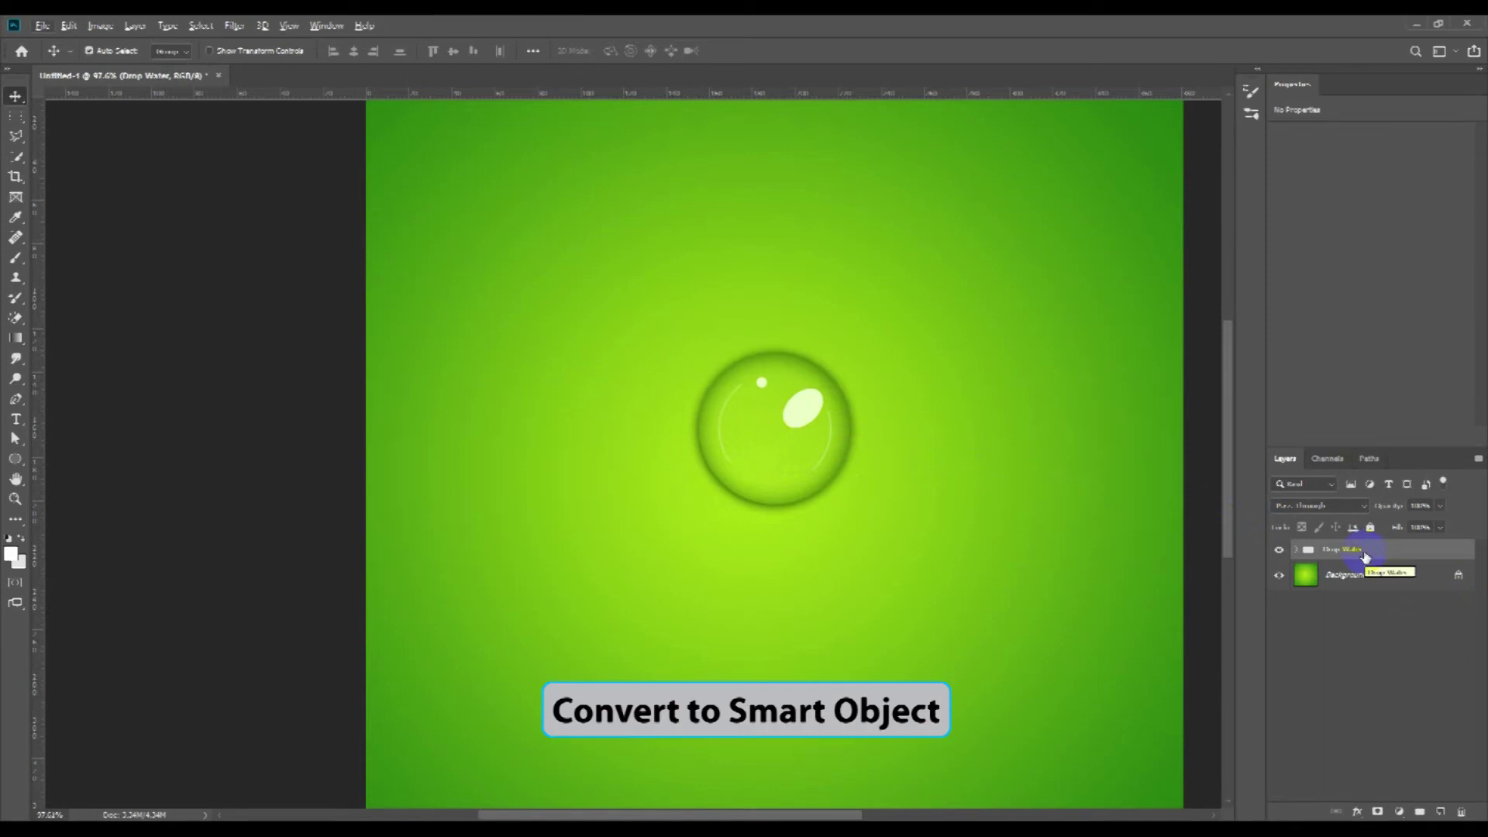
Step: Convert Drop Water to a smart object and duplicate it as 'Drop Water copy'
{"action": "right_click", "coordinate": [1365, 557]}
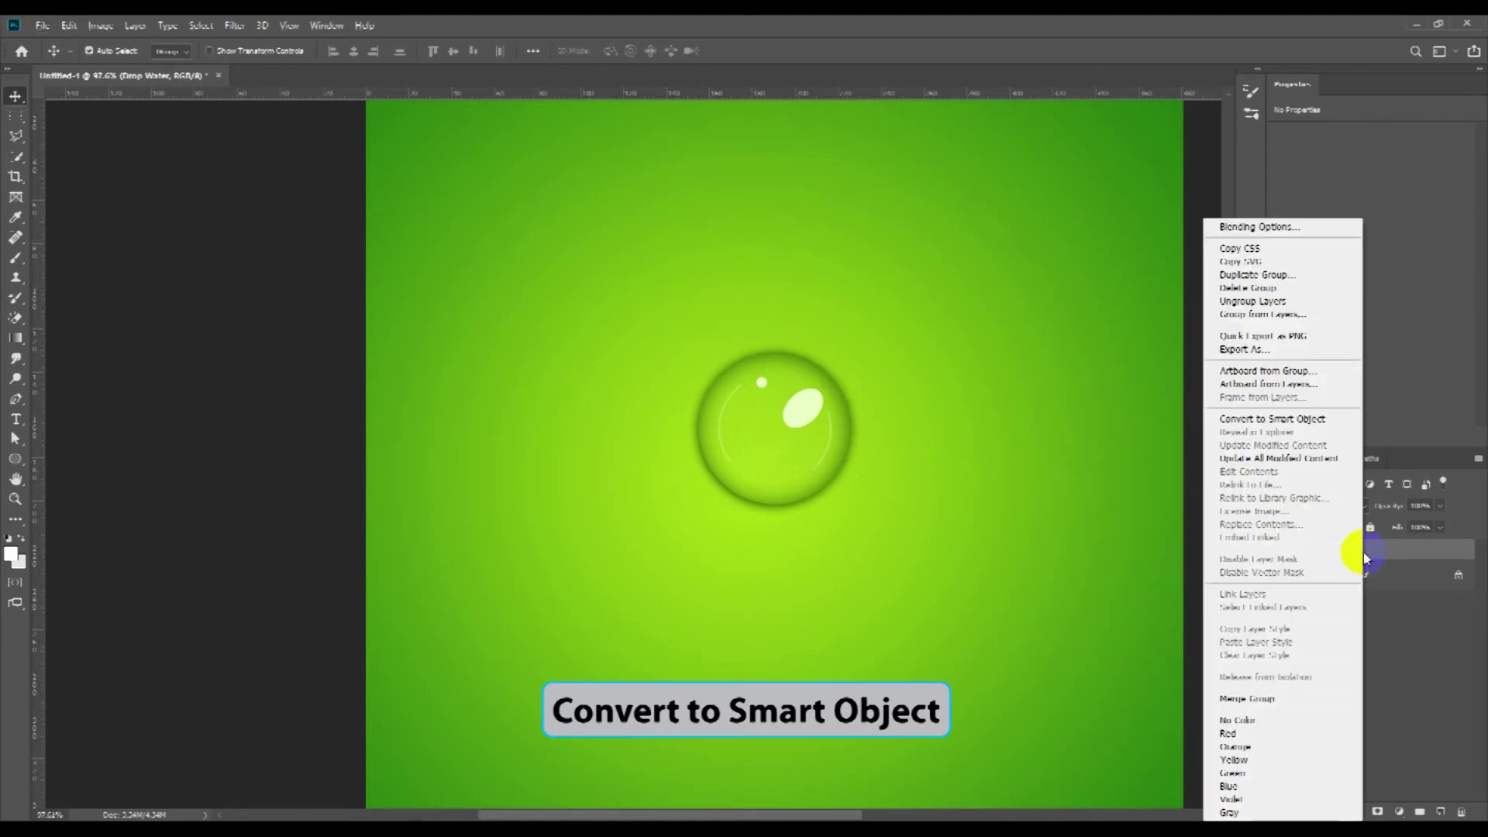
{"action": "left_click", "coordinate": [1283, 419]}
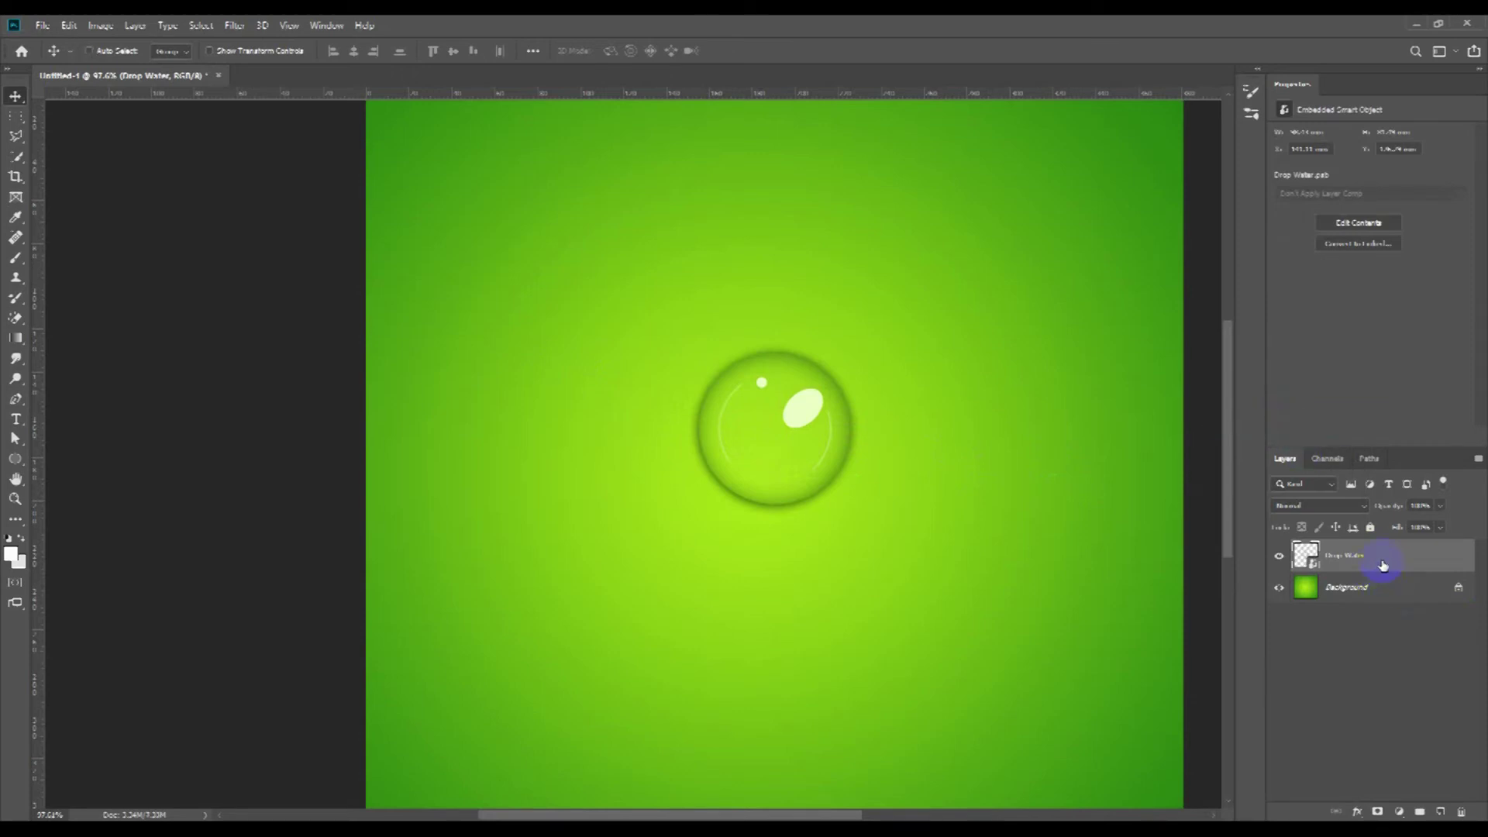
{"action": "right_click", "coordinate": [1384, 565]}
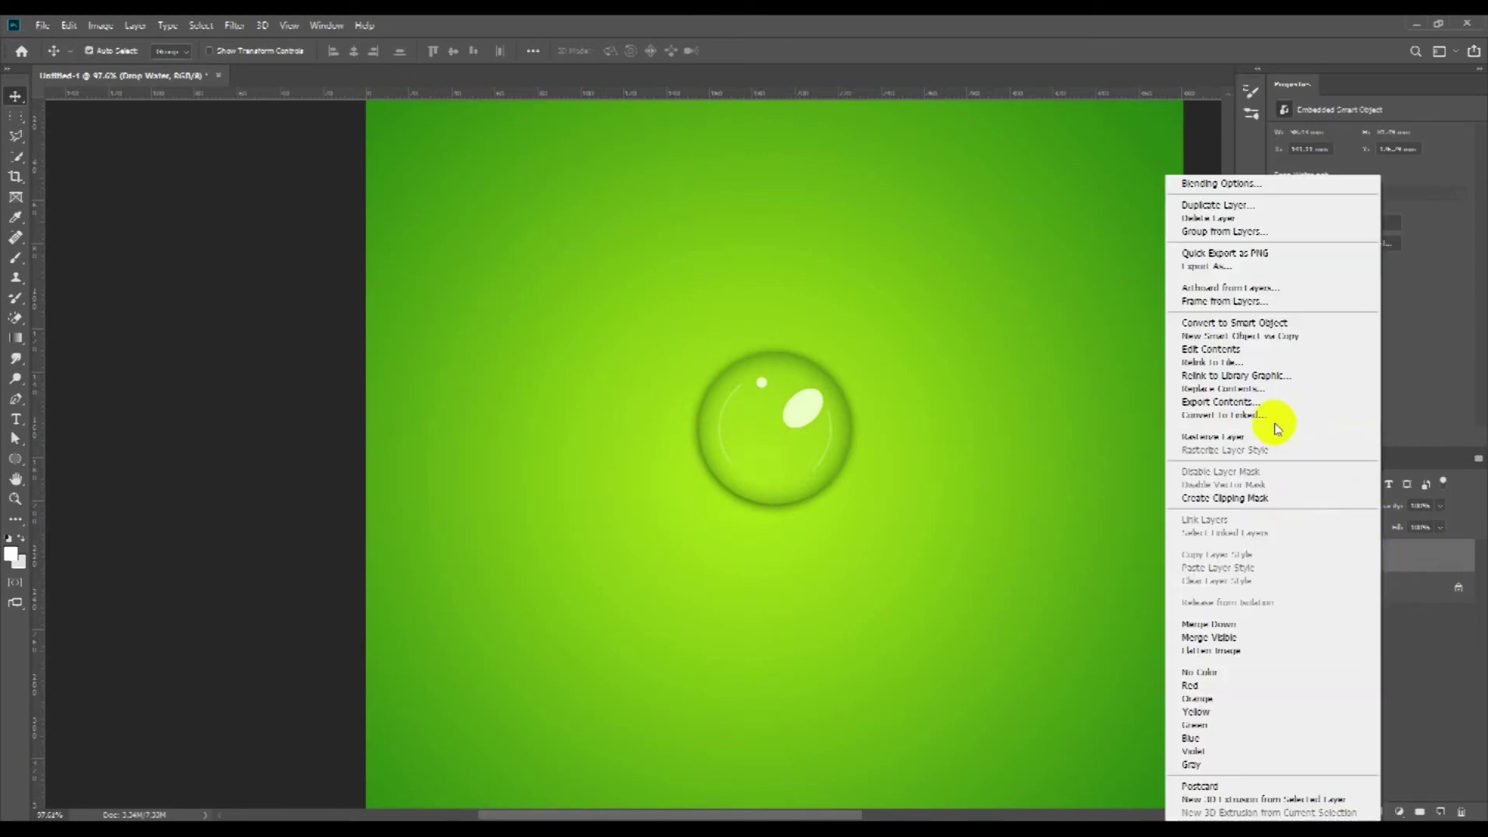
{"action": "left_click", "coordinate": [1254, 205]}
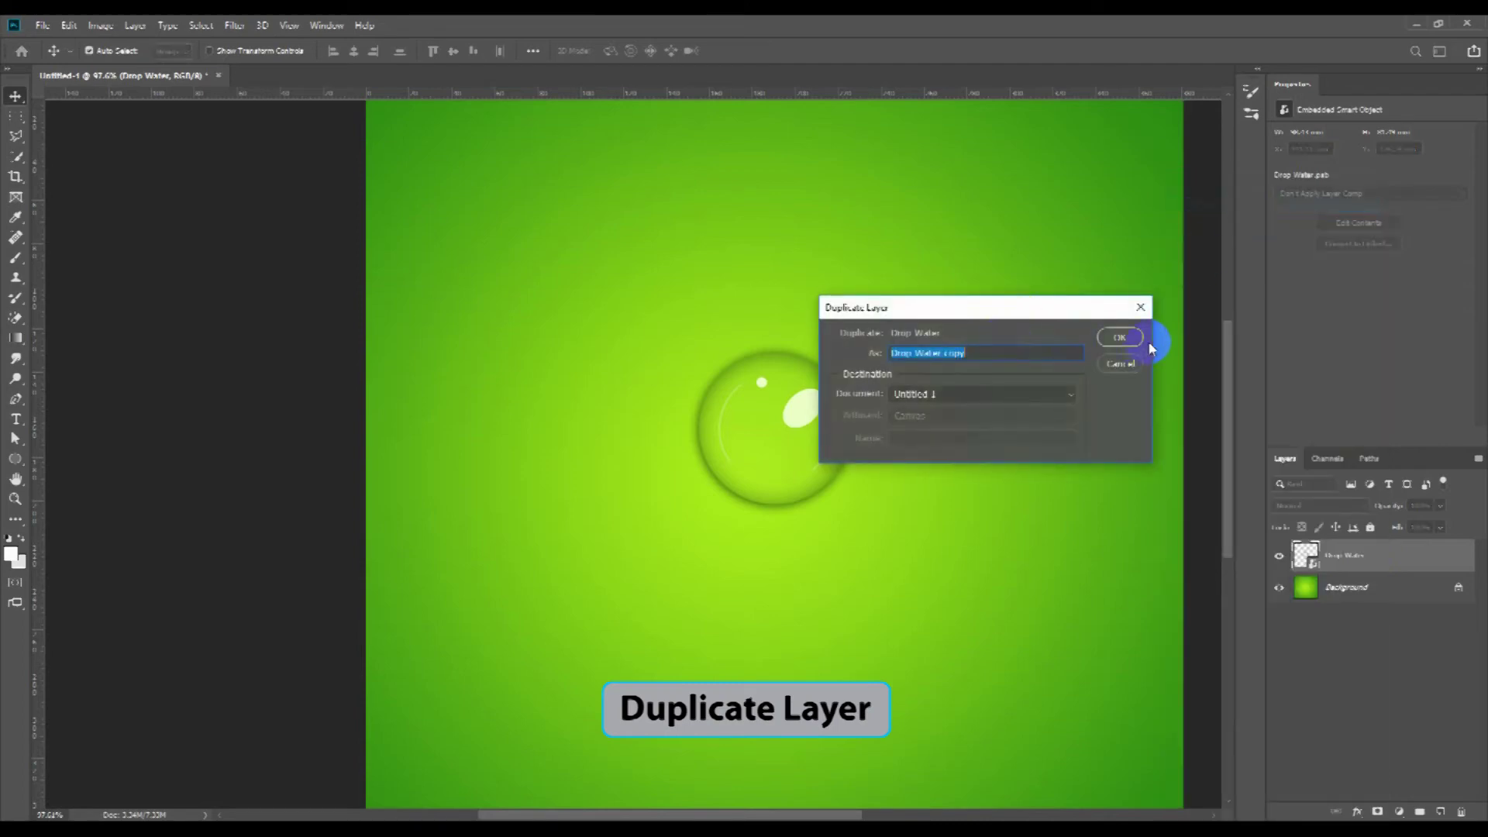
{"action": "left_click", "coordinate": [1121, 337]}
{"action": "mouse_move", "coordinate": [796, 435]}
{"action": "left_mouse_down"}
{"action": "mouse_move", "coordinate": [876, 461]}
{"action": "mouse_move", "coordinate": [810, 445]}
{"action": "left_mouse_up"}
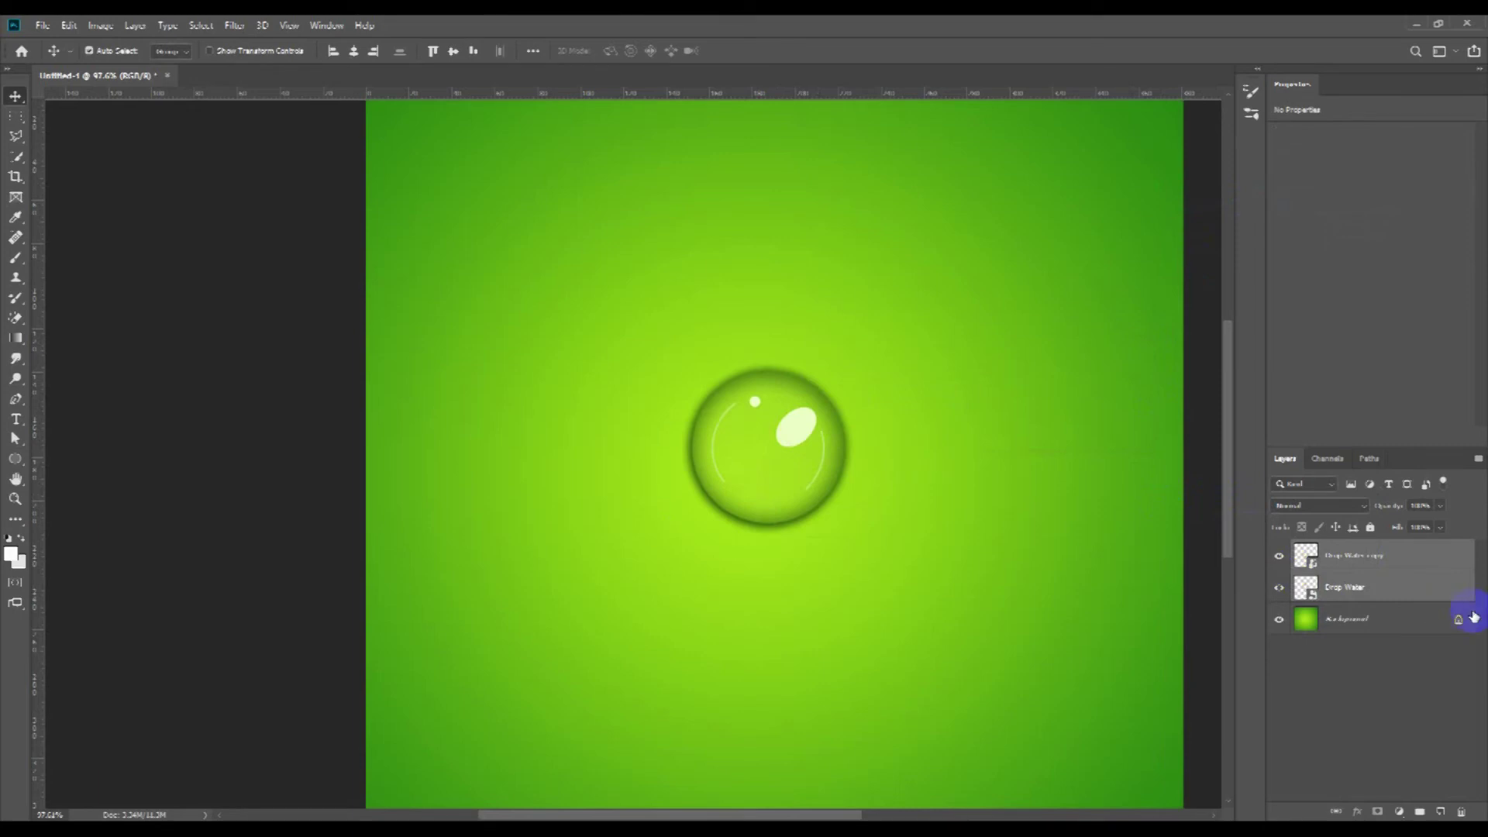
Step: Move the drop copy down-right and shrink it to about a fifth
{"action": "left_click", "coordinate": [1362, 558]}
{"action": "left_click_drag", "start_coordinate": [799, 428], "coordinate": [966, 535]}
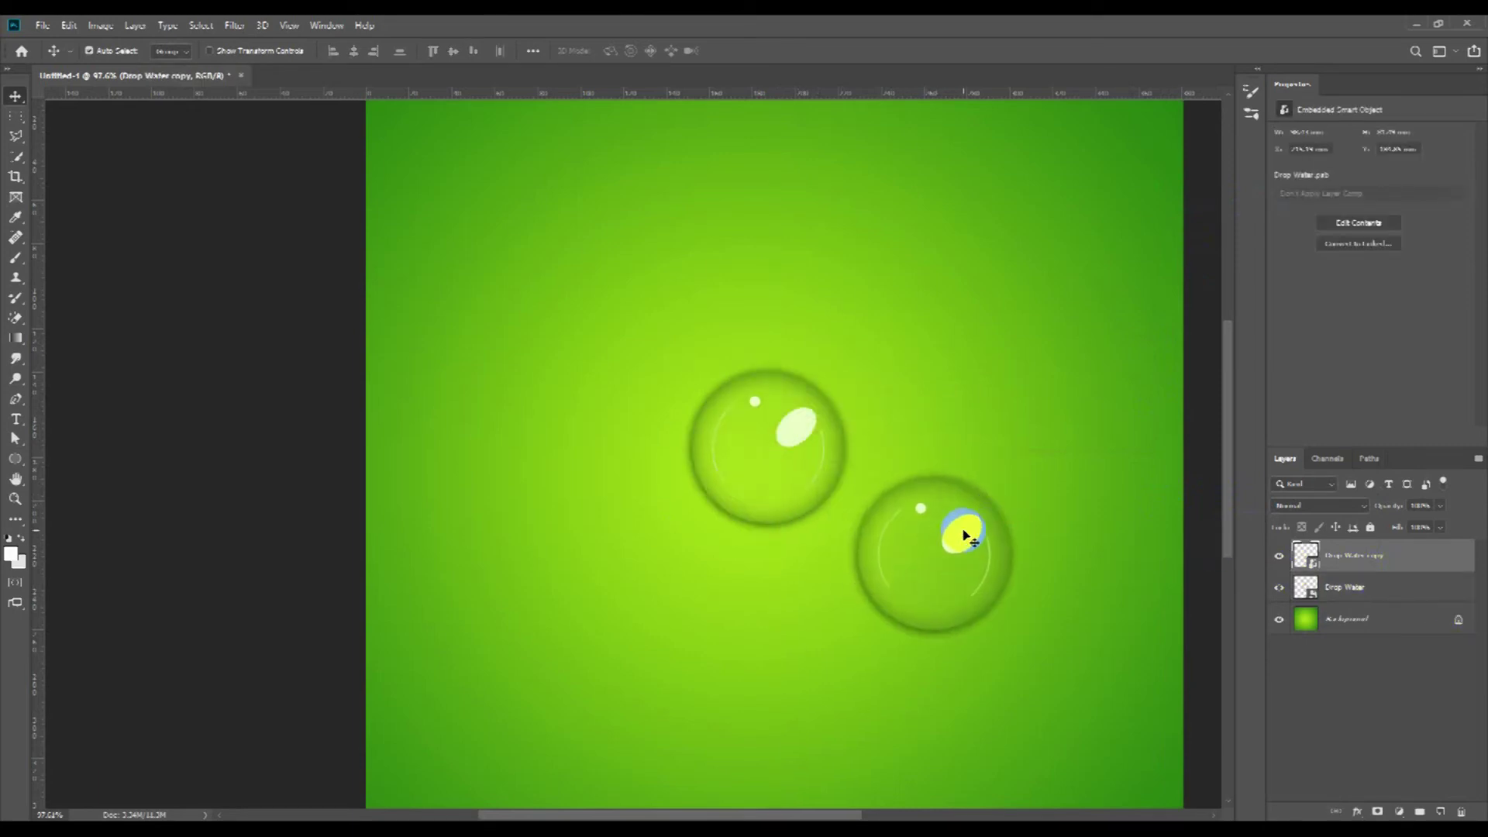
{"action": "key", "text": "ctrl+t"}
{"action": "left_click_drag", "start_coordinate": [1052, 432], "coordinate": [918, 599]}
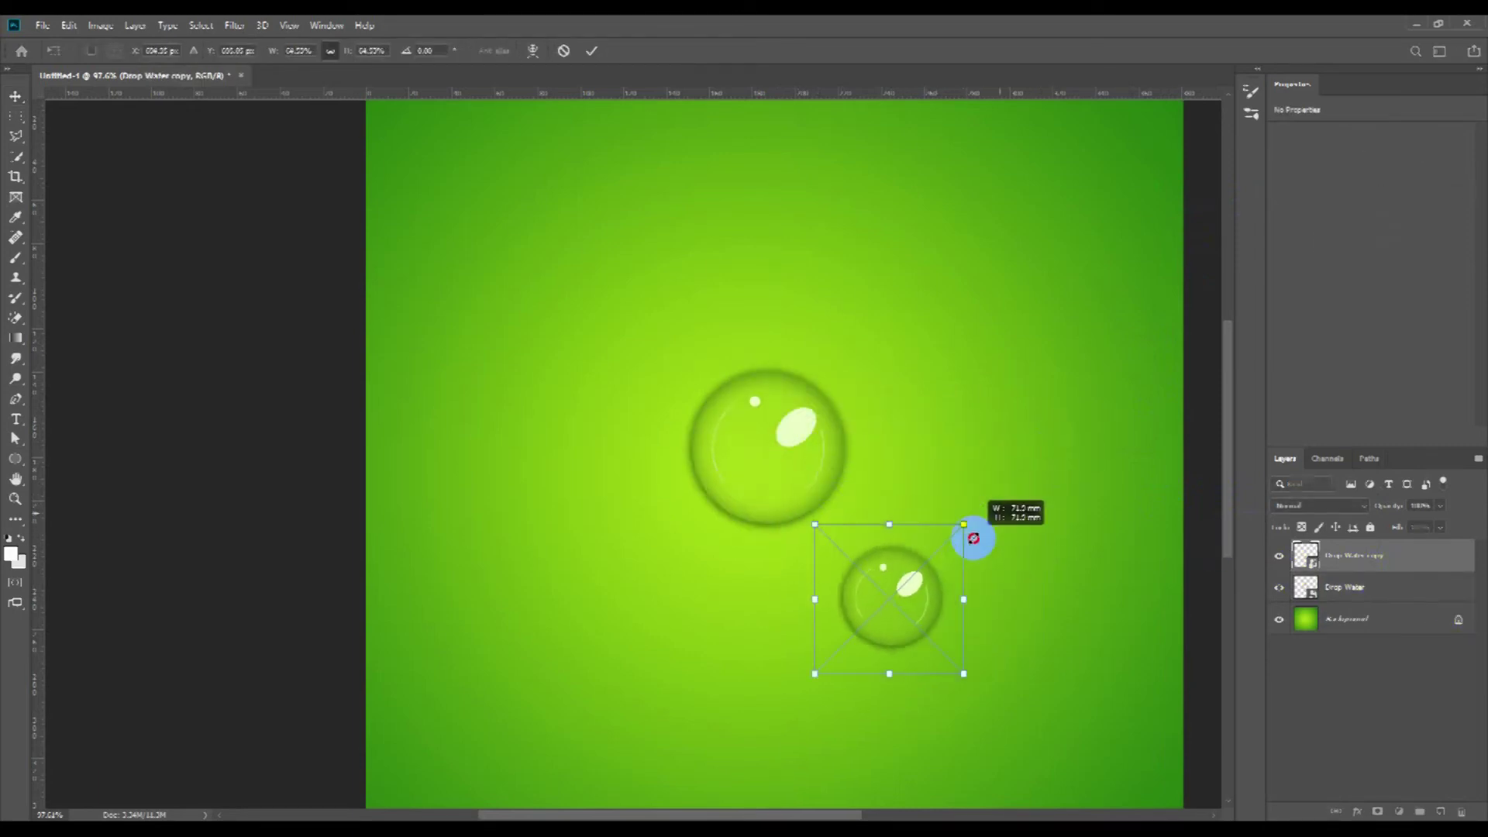
{"action": "mouse_move", "coordinate": [918, 599]}
{"action": "left_mouse_down"}
{"action": "mouse_move", "coordinate": [877, 610]}
{"action": "mouse_move", "coordinate": [919, 573]}
{"action": "mouse_move", "coordinate": [882, 557]}
{"action": "left_mouse_up"}
{"action": "key", "text": "Return"}
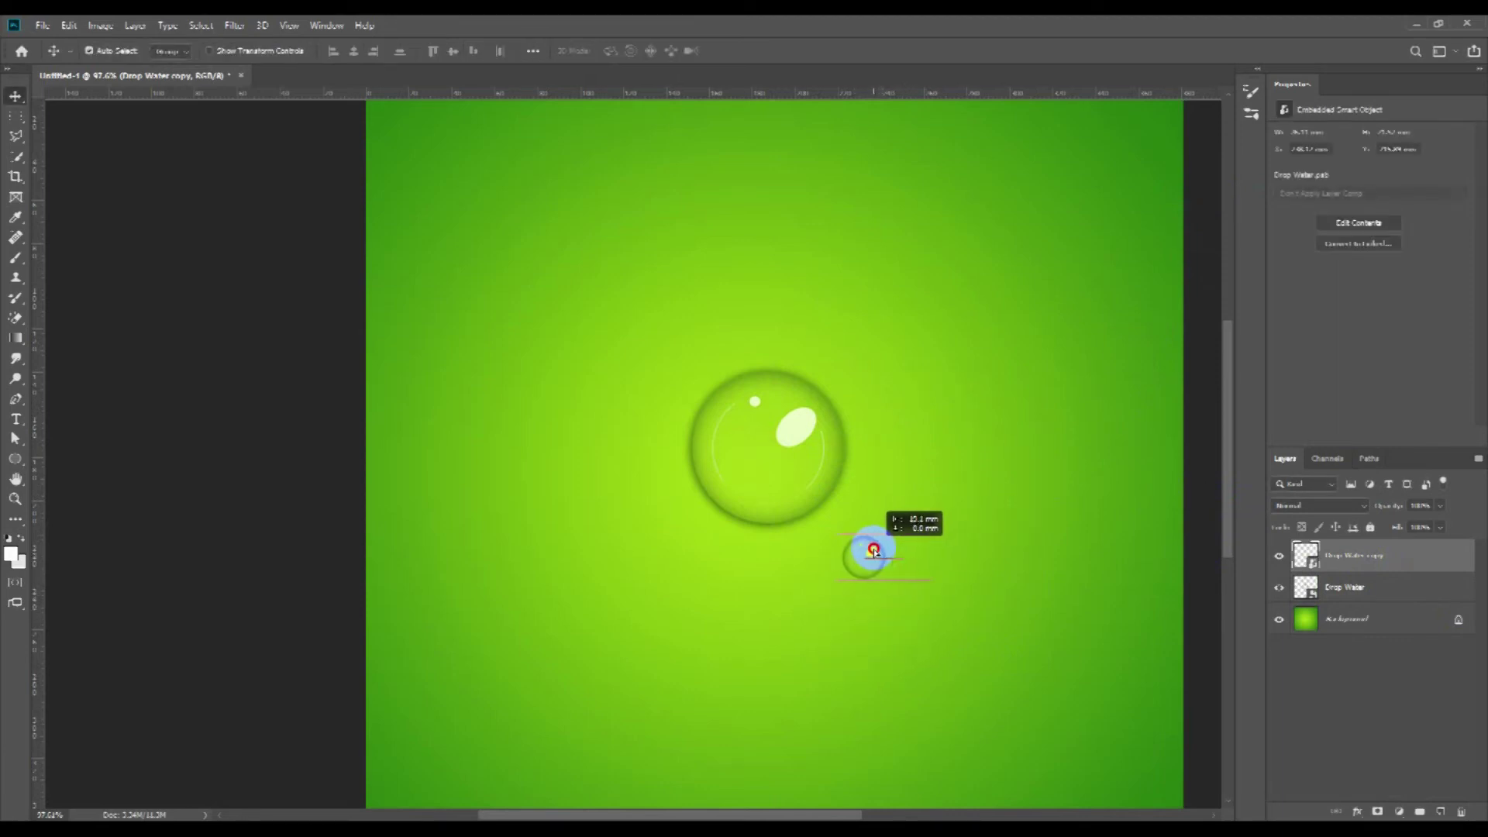
Step: Nudge the big drop left and move the small droplet to the lower left
{"action": "left_click_drag", "start_coordinate": [798, 426], "coordinate": [719, 434]}
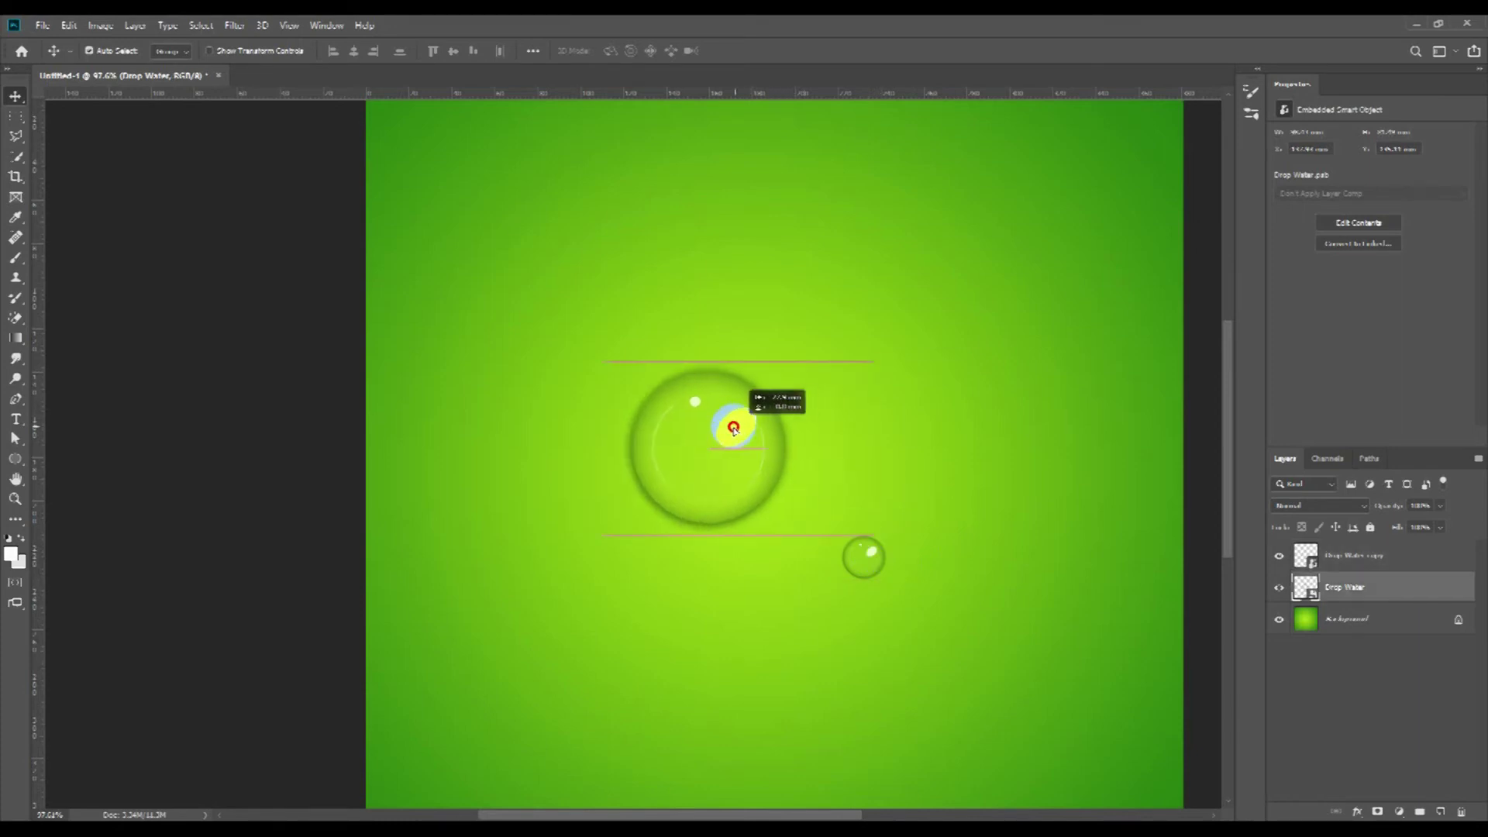
{"action": "left_click", "coordinate": [866, 557]}
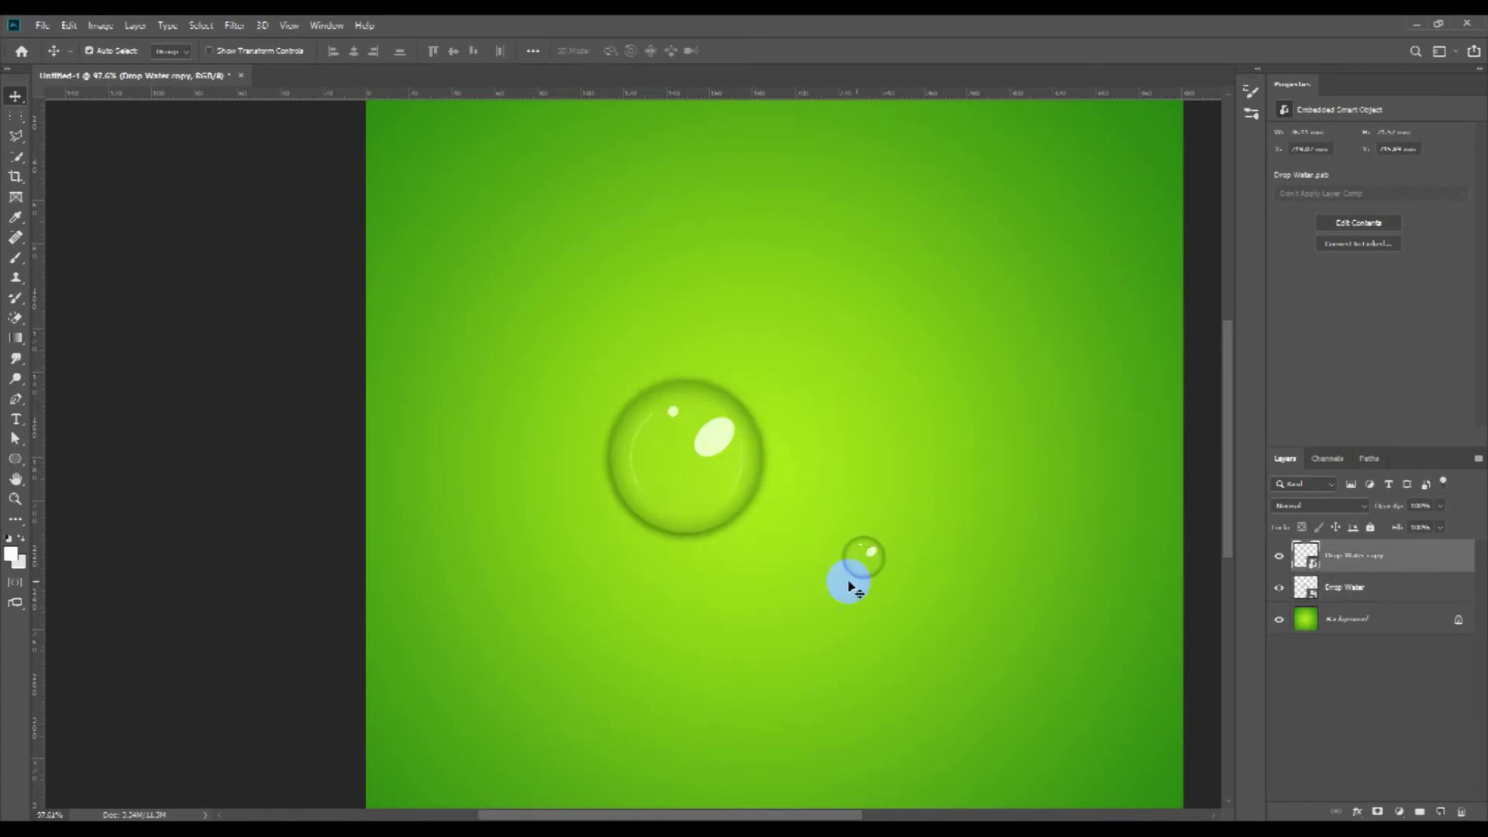
{"action": "mouse_move", "coordinate": [868, 558]}
{"action": "left_mouse_down"}
{"action": "mouse_move", "coordinate": [436, 722]}
{"action": "mouse_move", "coordinate": [465, 538]}
{"action": "mouse_move", "coordinate": [505, 543]}
{"action": "mouse_move", "coordinate": [470, 668]}
{"action": "left_mouse_up"}
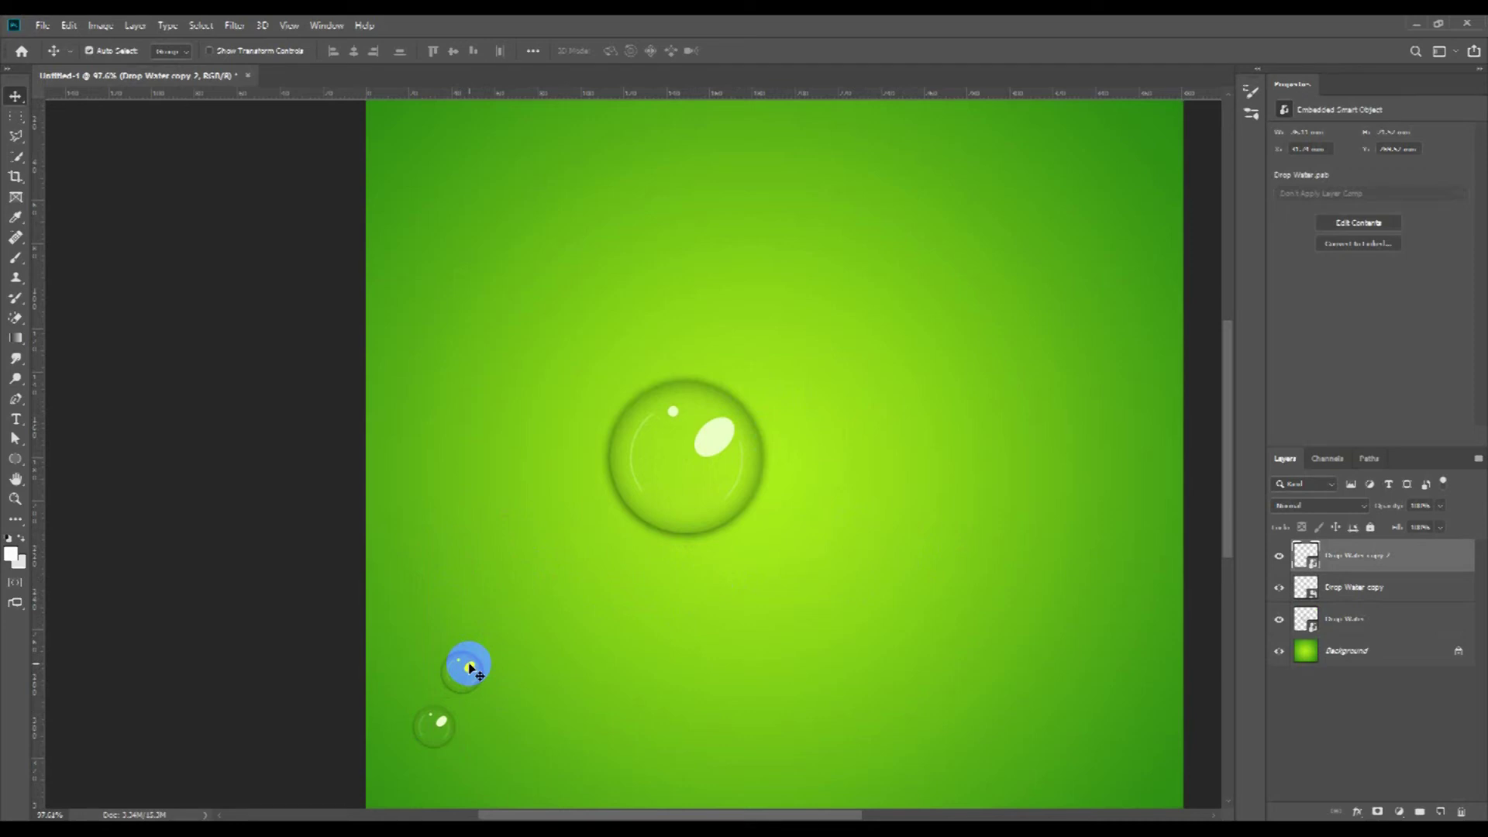
{"action": "key", "text": "ctrl+t"}
Step: Warp the small droplet into an uneven, rounded shape
{"action": "right_click", "coordinate": [469, 667]}
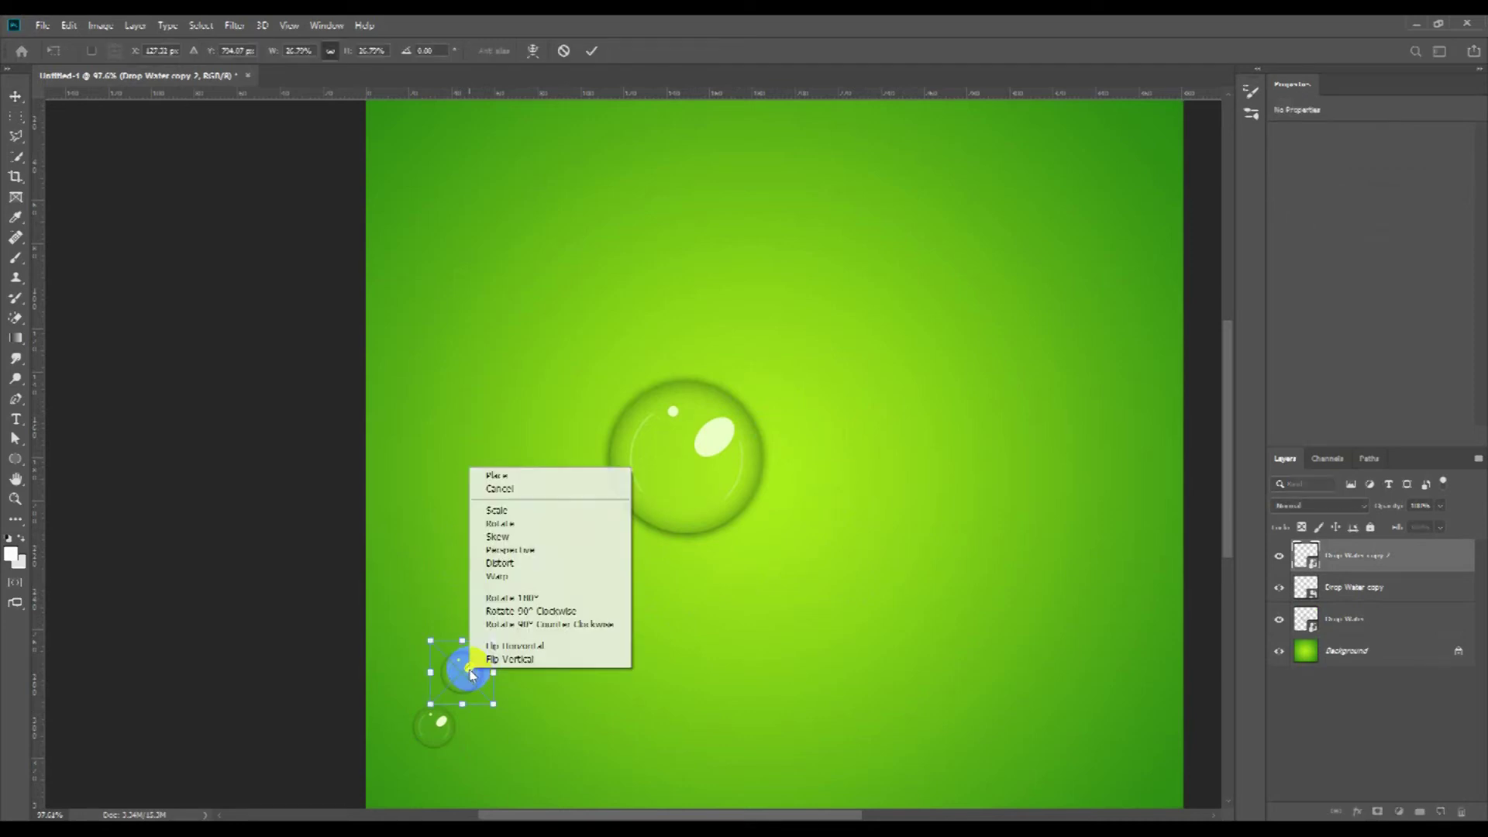
{"action": "left_click", "coordinate": [508, 576]}
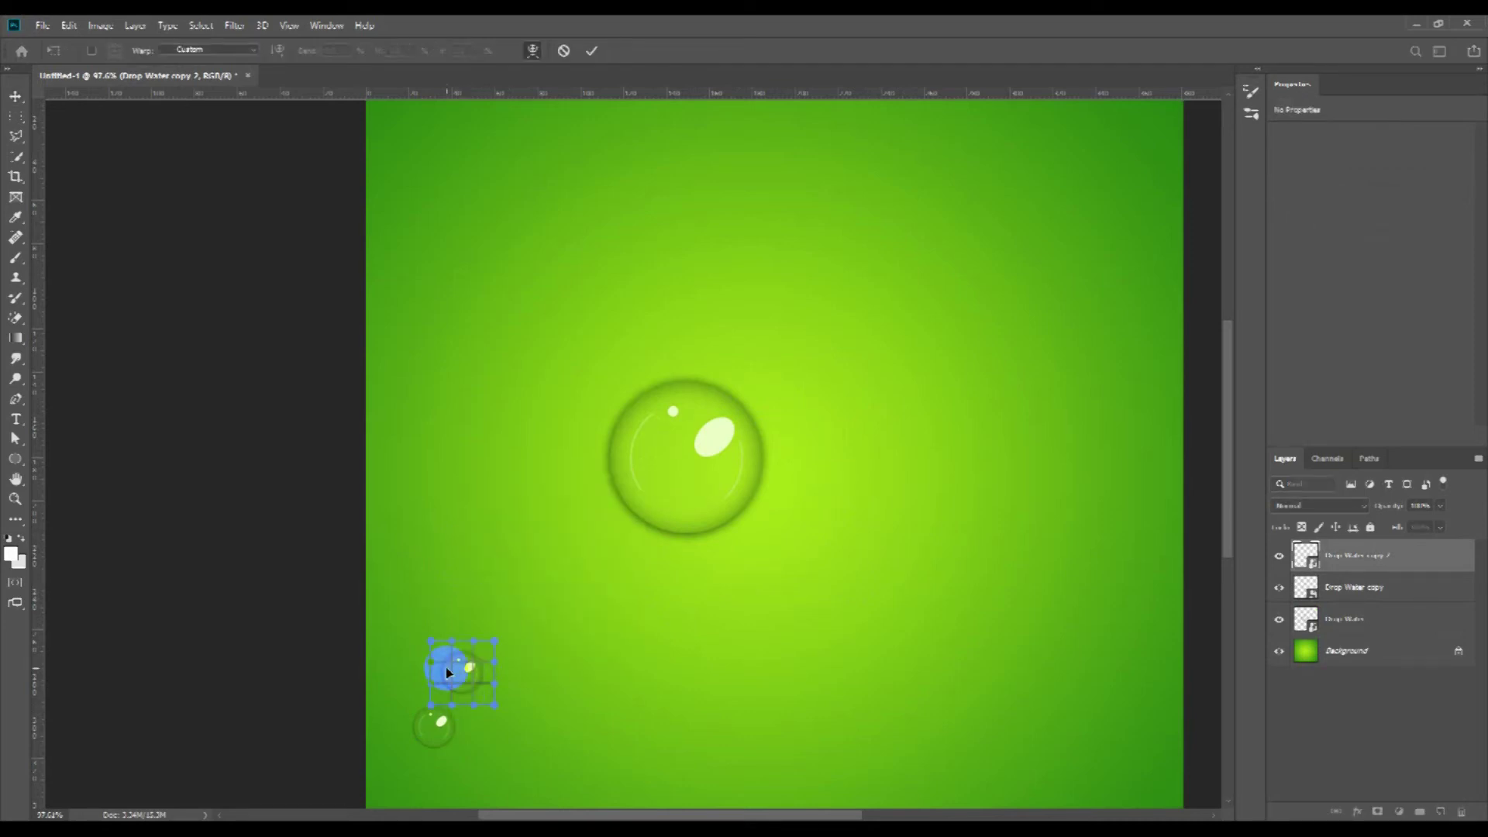
{"action": "scroll", "coordinate": [448, 673], "scroll_direction": "up", "scroll_amount": 4}
{"action": "scroll", "coordinate": [446, 672], "scroll_direction": "up", "scroll_amount": 2}
{"action": "left_click_drag", "start_coordinate": [446, 672], "coordinate": [425, 606]}
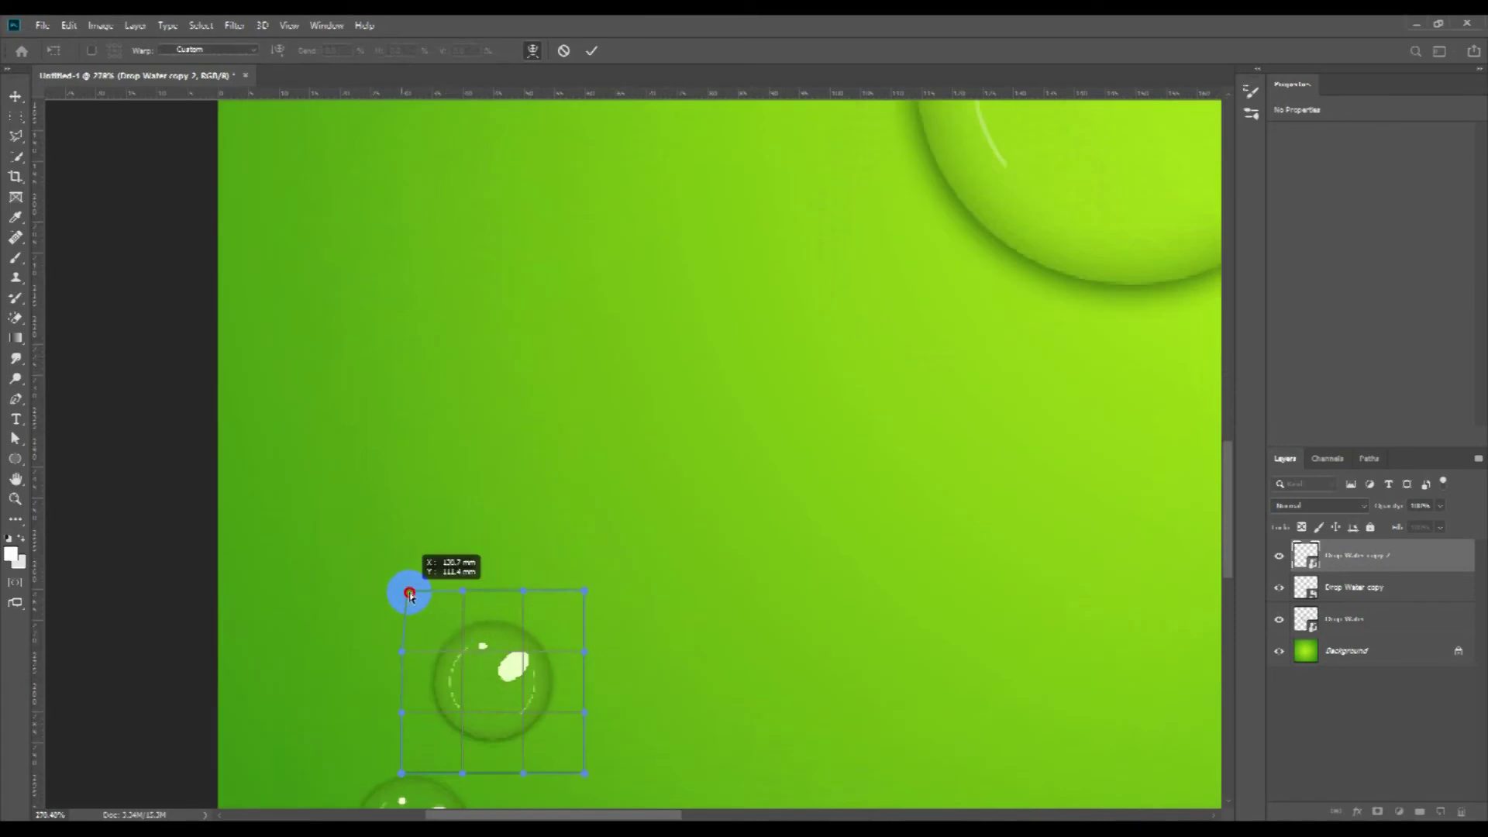
{"action": "left_click_drag", "start_coordinate": [549, 748], "coordinate": [542, 734]}
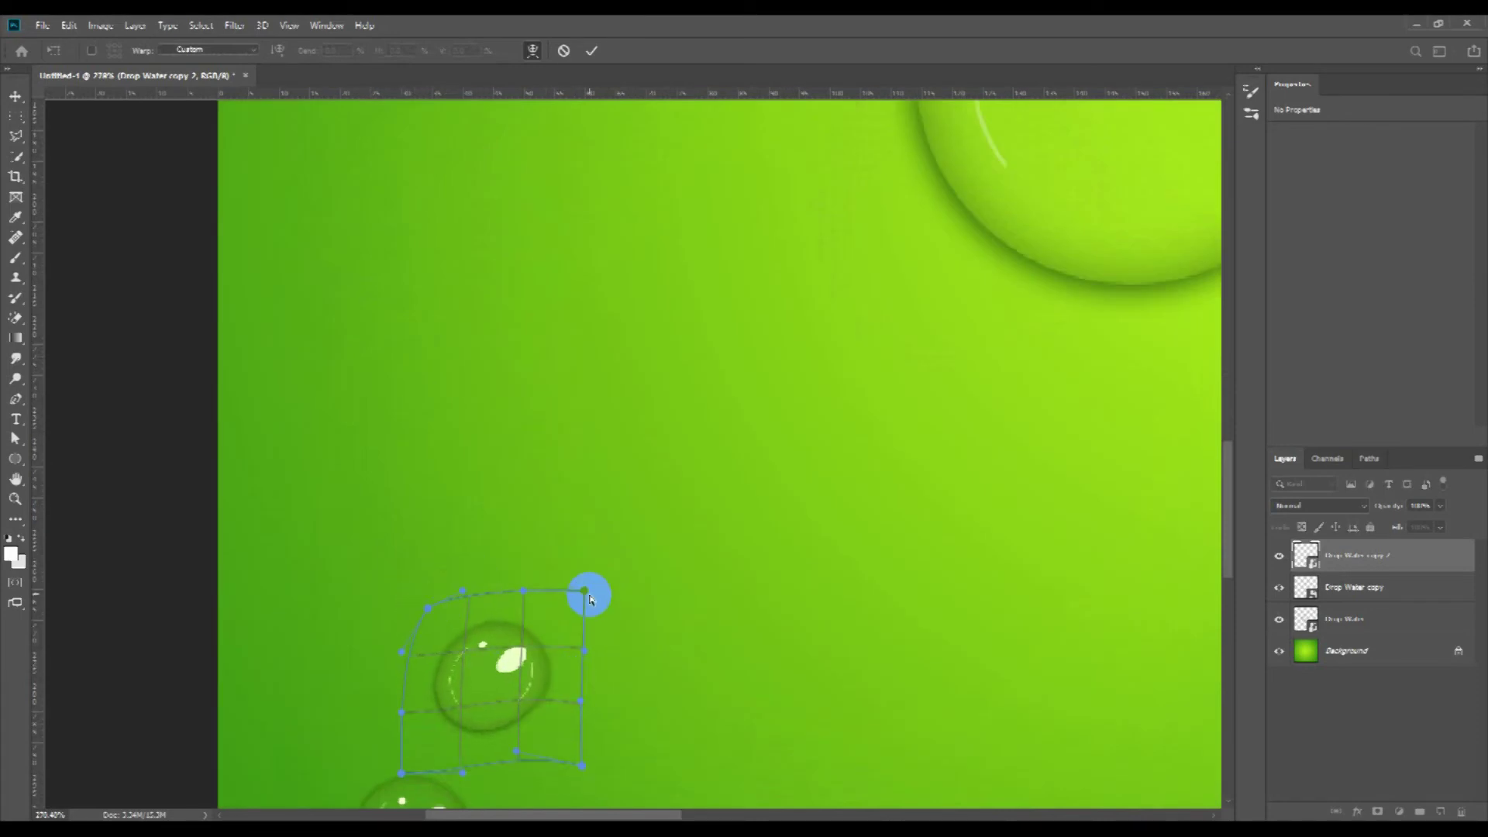
{"action": "left_click_drag", "start_coordinate": [579, 614], "coordinate": [563, 610]}
{"action": "key", "text": "Return"}
{"action": "scroll", "coordinate": [555, 609], "scroll_direction": "down", "scroll_amount": 4}
{"action": "scroll", "coordinate": [547, 629], "scroll_direction": "down", "scroll_amount": 1}
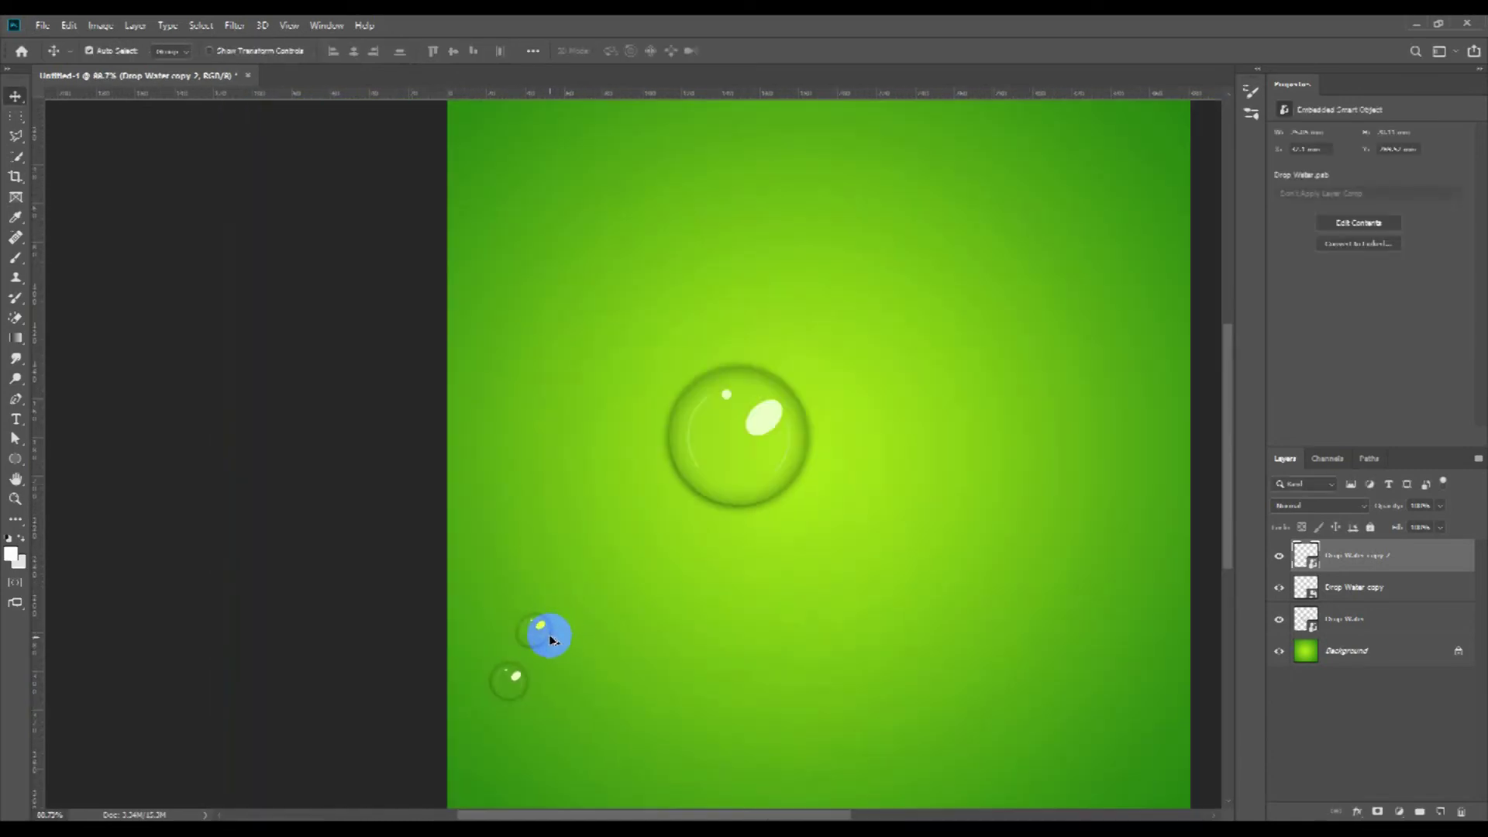
Step: Place another droplet copy, Drop Water copy 3, just above the lower droplets
{"action": "left_click_drag", "start_coordinate": [508, 679], "coordinate": [500, 605]}
{"action": "mouse_move", "coordinate": [515, 678]}
{"action": "left_mouse_down"}
{"action": "mouse_move", "coordinate": [505, 555]}
{"action": "mouse_move", "coordinate": [489, 582]}
{"action": "mouse_move", "coordinate": [507, 570]}
{"action": "left_mouse_up"}
{"action": "scroll", "coordinate": [515, 601], "scroll_direction": "up", "scroll_amount": 2}
{"action": "key", "text": "ctrl+t"}
Step: Apply the new droplet's size, then warp it to bend its shape sideways
{"action": "key", "text": "Return"}
{"action": "scroll", "coordinate": [480, 589], "scroll_direction": "up", "scroll_amount": 2}
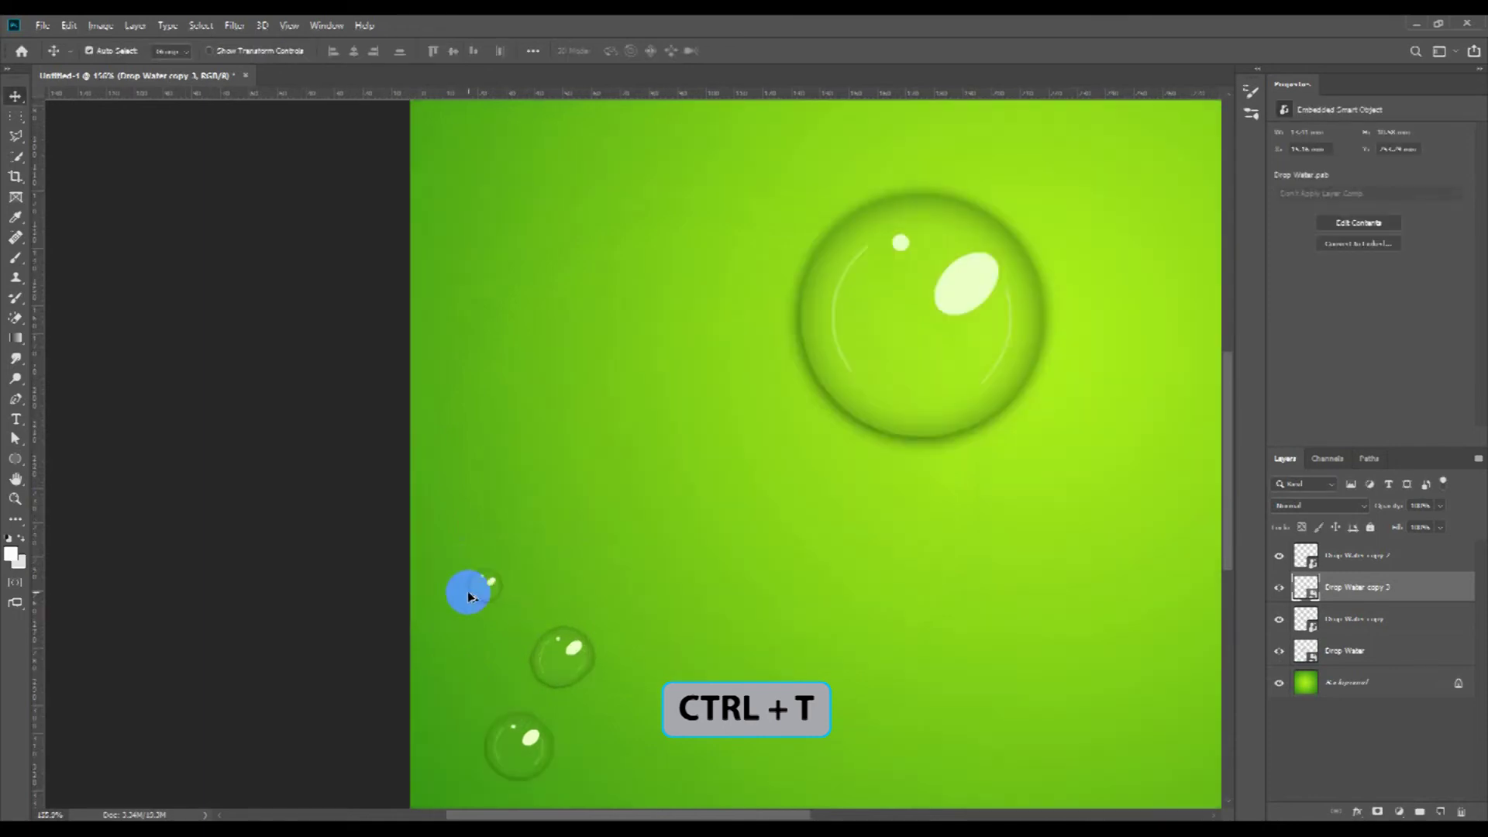
{"action": "scroll", "coordinate": [504, 588], "scroll_direction": "up", "scroll_amount": 2}
{"action": "key", "text": "ctrl+t"}
{"action": "right_click", "coordinate": [512, 588]}
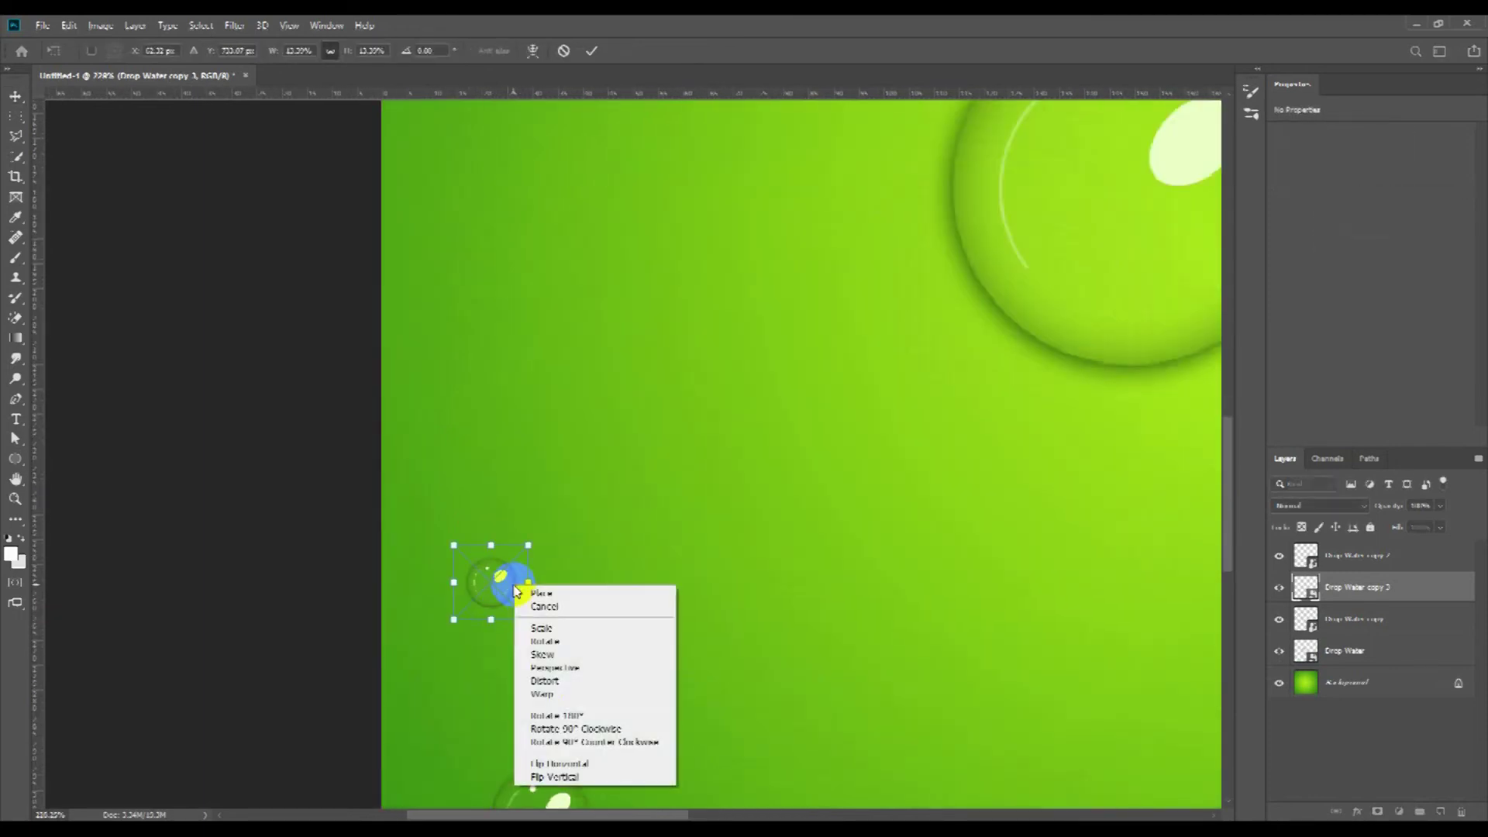
{"action": "left_click", "coordinate": [558, 687]}
{"action": "left_click_drag", "start_coordinate": [482, 600], "coordinate": [490, 598]}
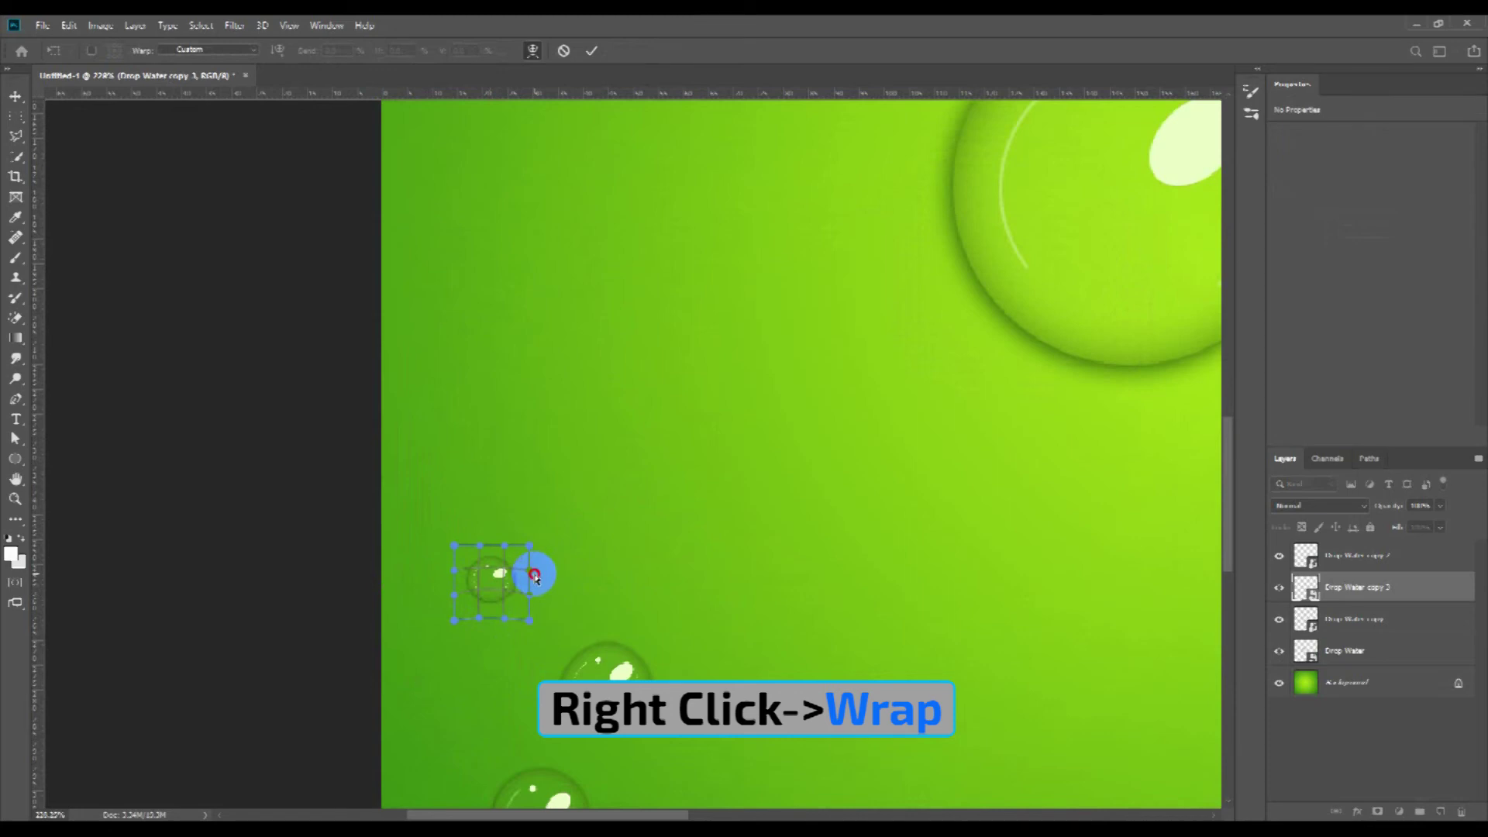
{"action": "key", "text": "Return"}
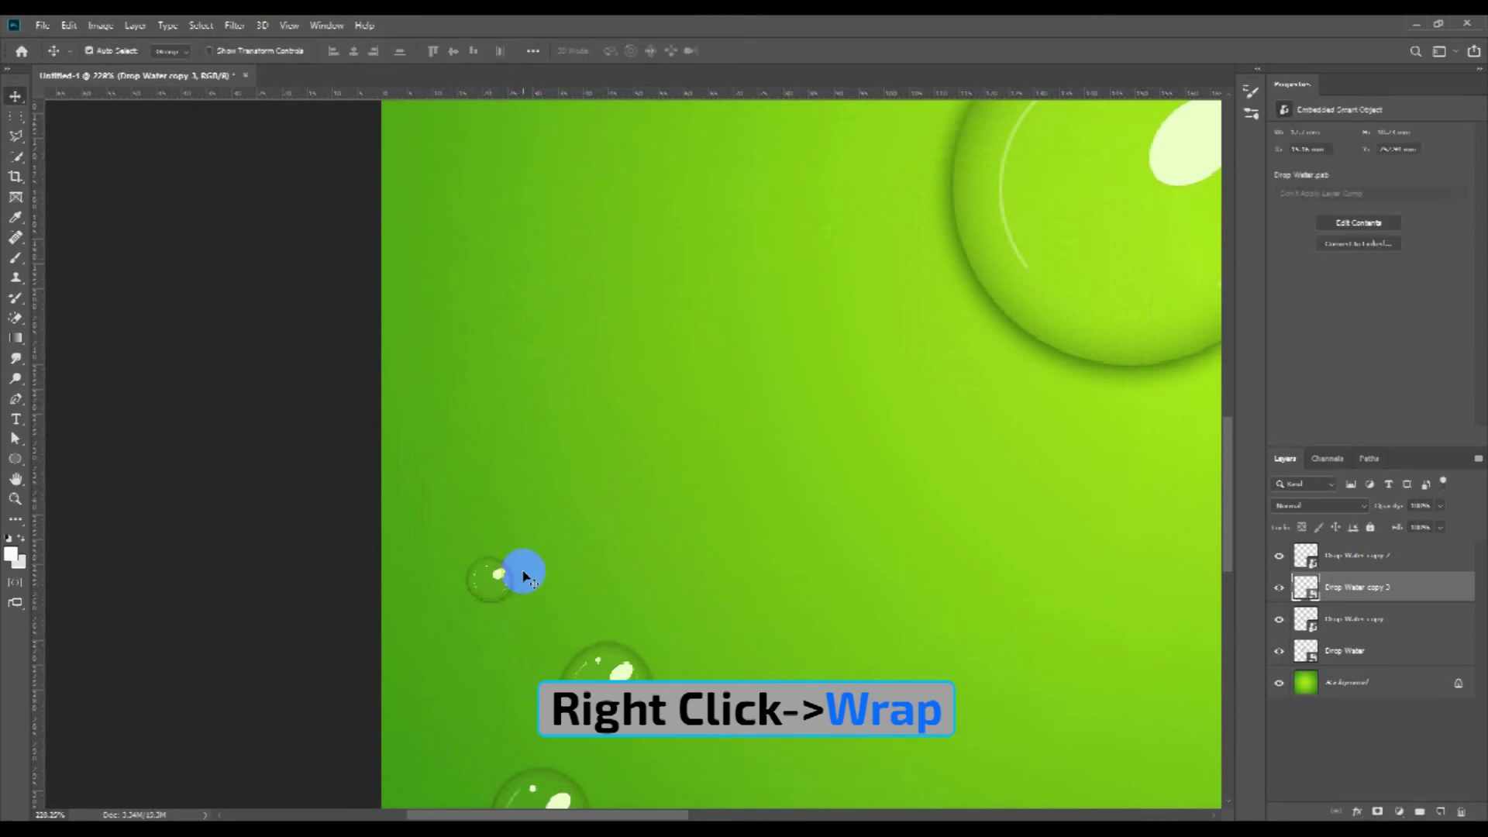
Step: Move a small droplet slightly lower on the left side
{"action": "scroll", "coordinate": [518, 605], "scroll_direction": "down", "scroll_amount": 3}
{"action": "scroll", "coordinate": [527, 655], "scroll_direction": "down", "scroll_amount": 1}
{"action": "scroll", "coordinate": [359, 618], "scroll_direction": "up", "scroll_amount": 1}
{"action": "left_click", "coordinate": [411, 618]}
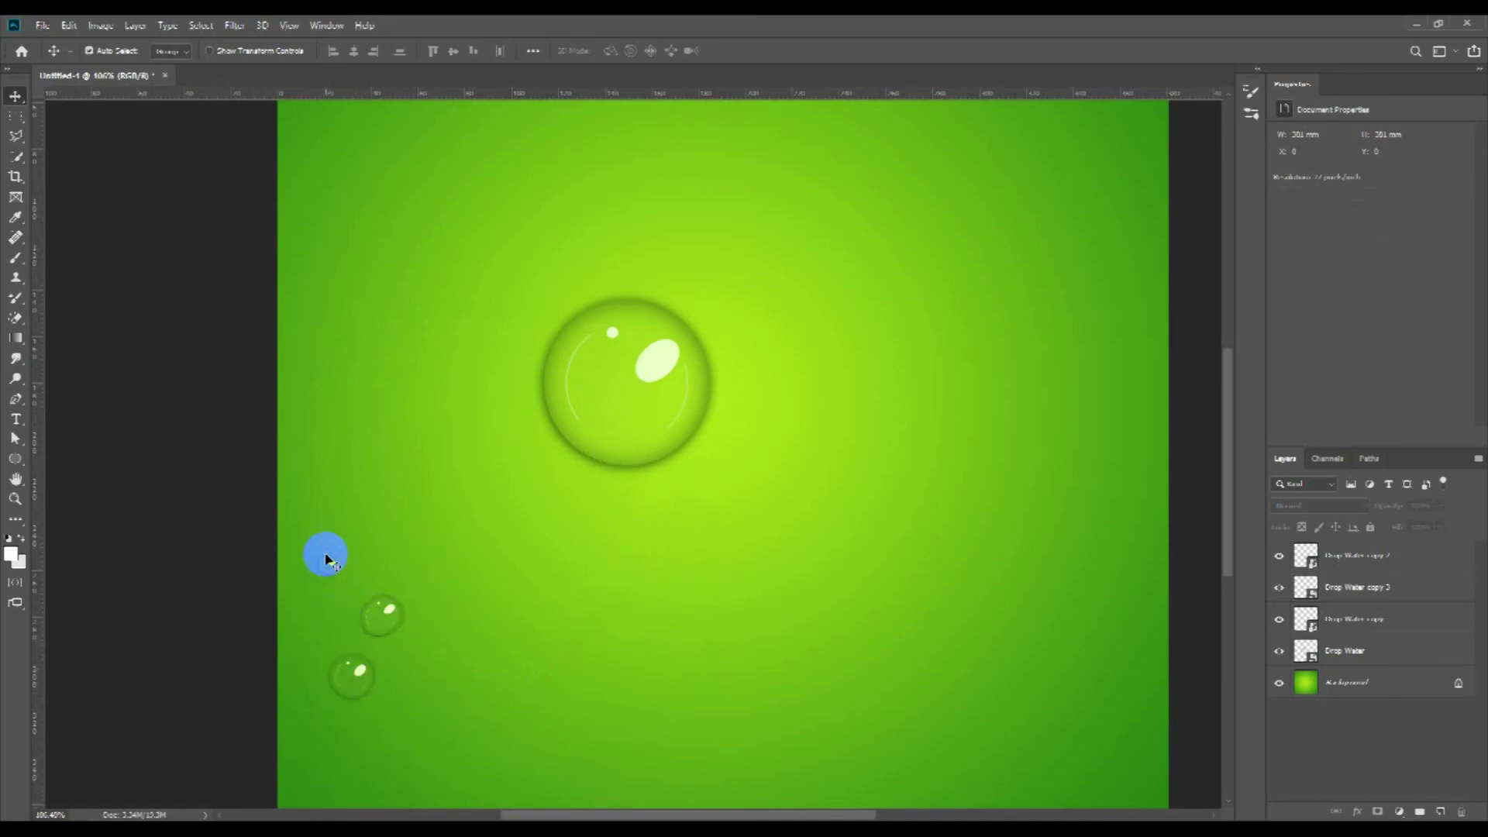
{"action": "left_click_drag", "start_coordinate": [332, 565], "coordinate": [338, 610]}
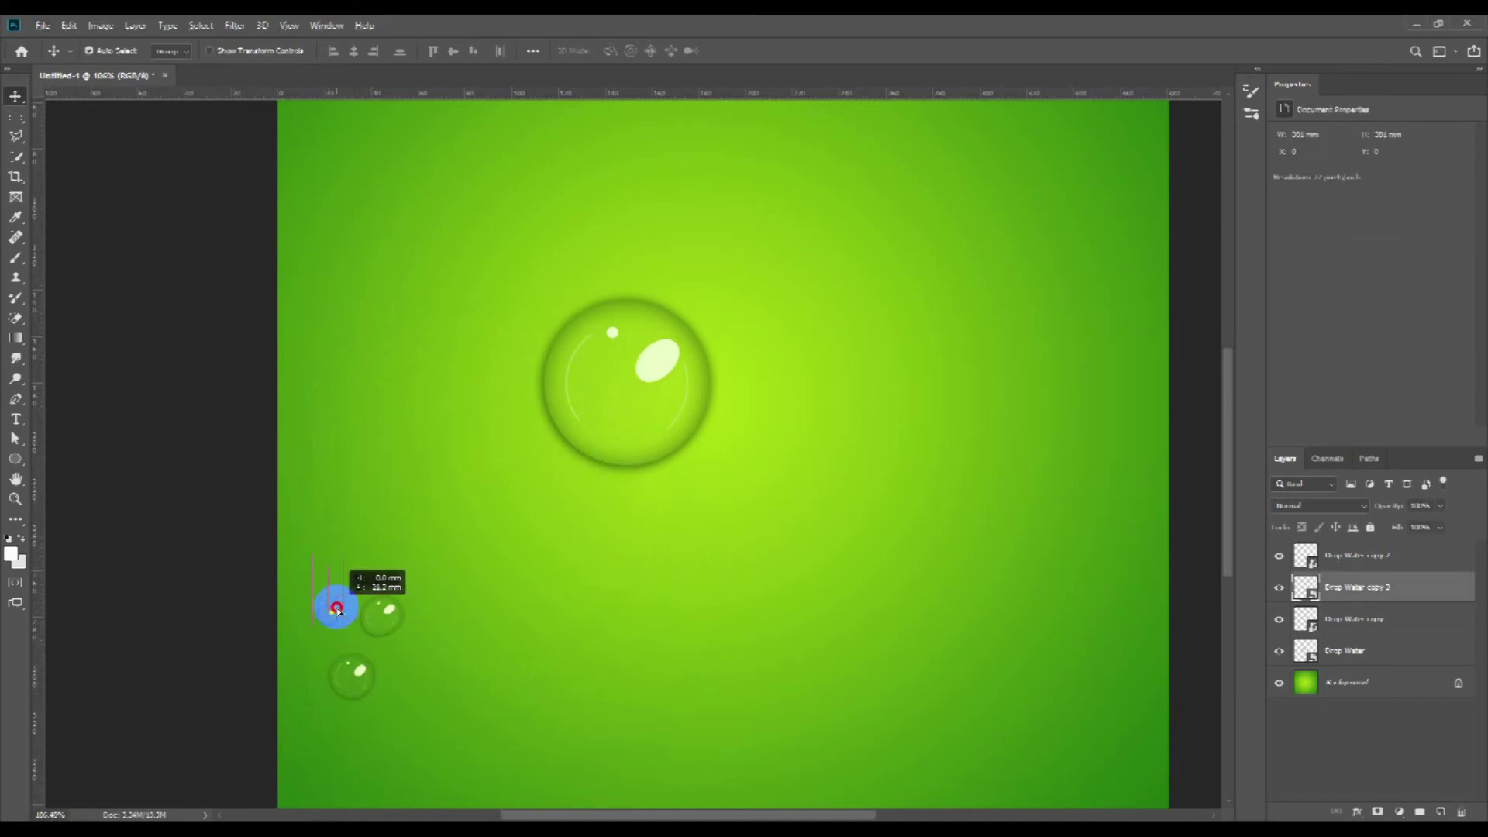
Step: Duplicate the lower water drop to the right and resize the copy
{"action": "left_click", "coordinate": [353, 676]}
{"action": "mouse_move", "coordinate": [352, 677]}
{"action": "left_mouse_down"}
{"action": "mouse_move", "coordinate": [434, 675]}
{"action": "mouse_move", "coordinate": [452, 691]}
{"action": "left_mouse_up"}
{"action": "key", "text": "ctrl+t"}
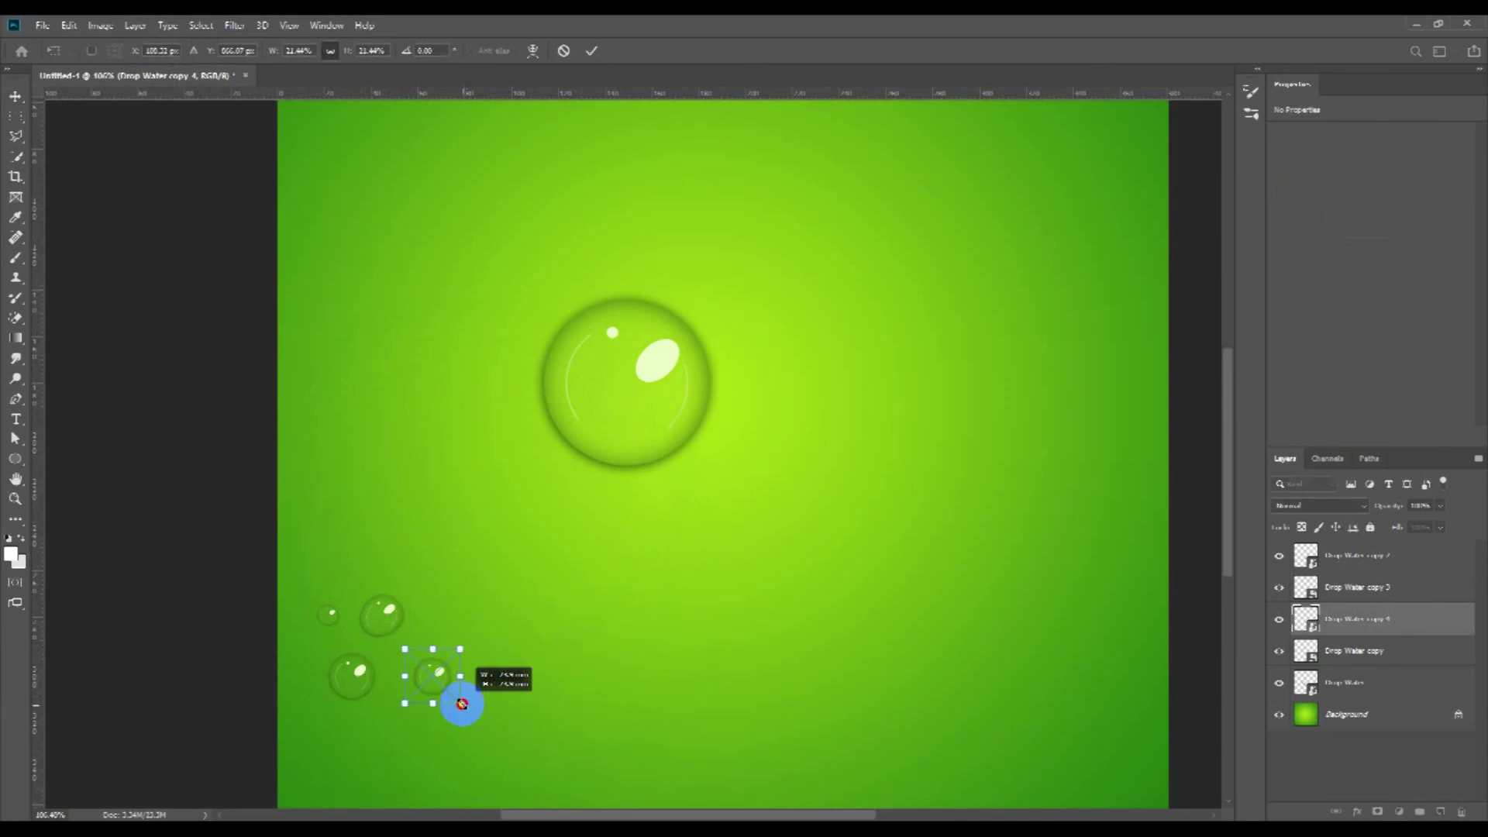
{"action": "key", "text": "Return"}
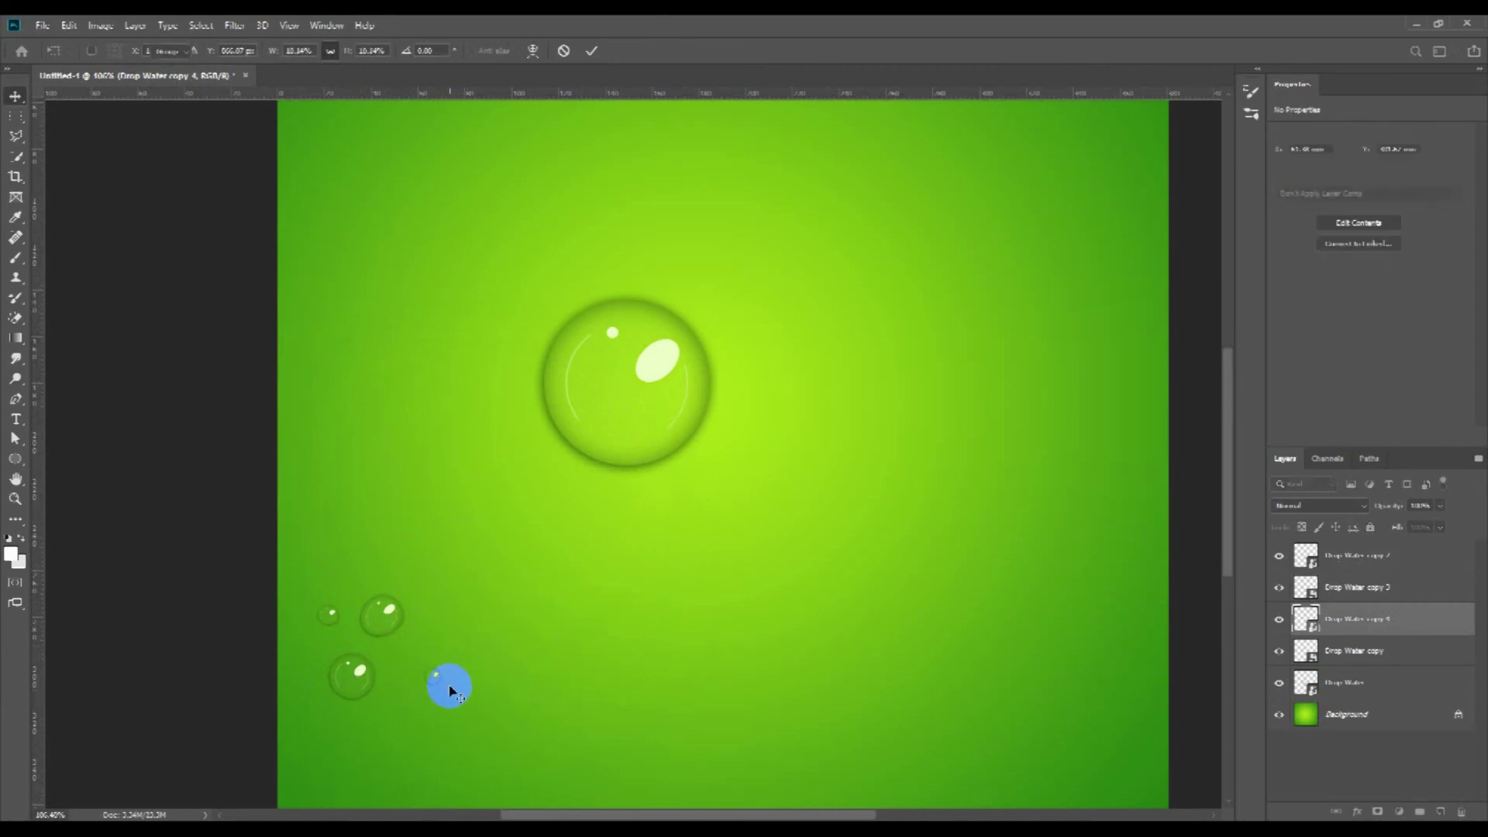
{"action": "scroll", "coordinate": [385, 659], "scroll_direction": "up", "scroll_amount": 3}
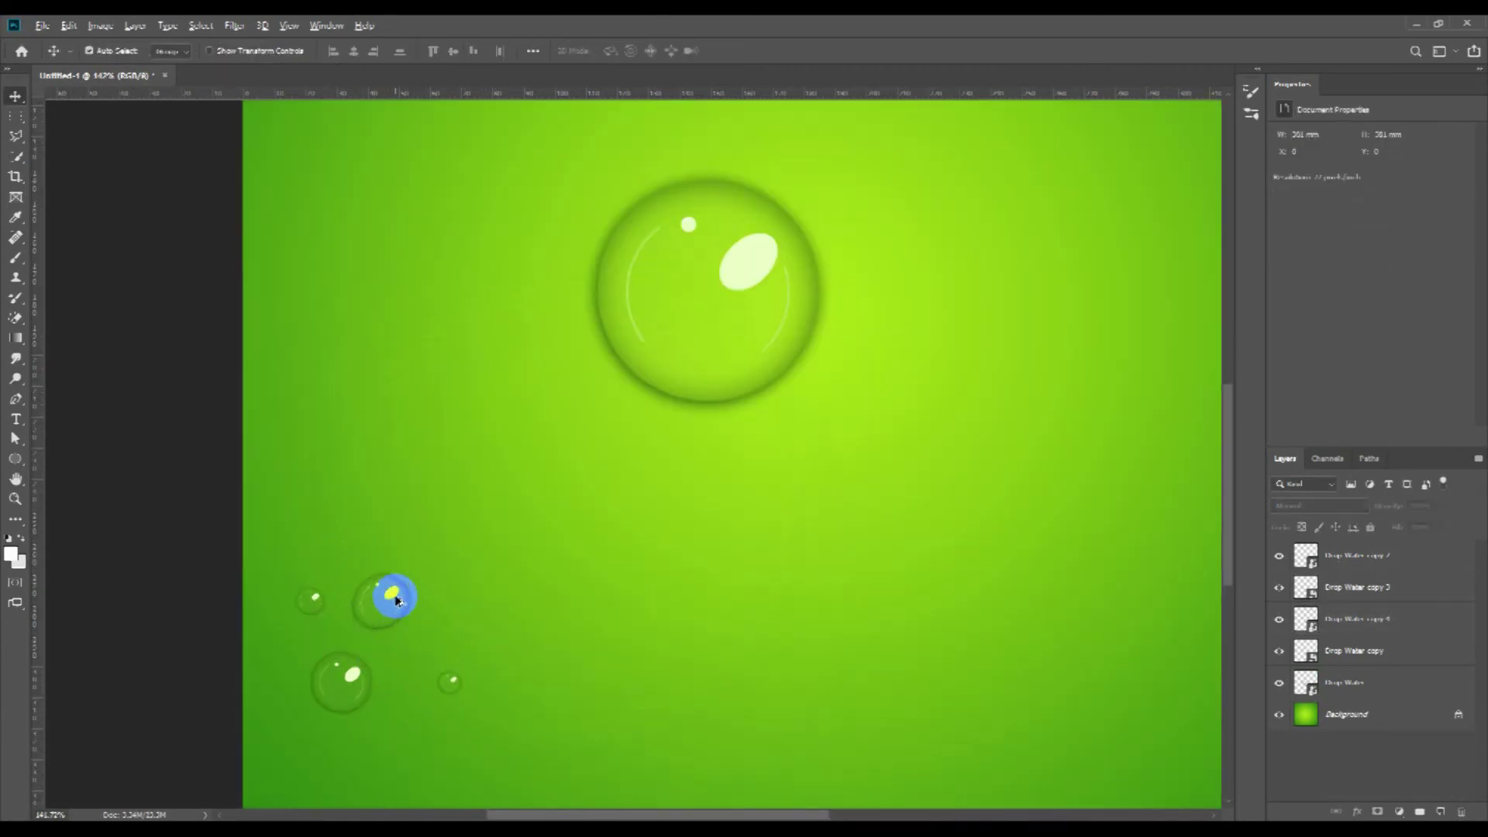
Step: Add a tiny droplet copy beside the lower drops and shift it upward
{"action": "left_click_drag", "start_coordinate": [395, 600], "coordinate": [424, 683]}
{"action": "key", "text": "ctrl+t"}
{"action": "left_click_drag", "start_coordinate": [458, 732], "coordinate": [437, 709]}
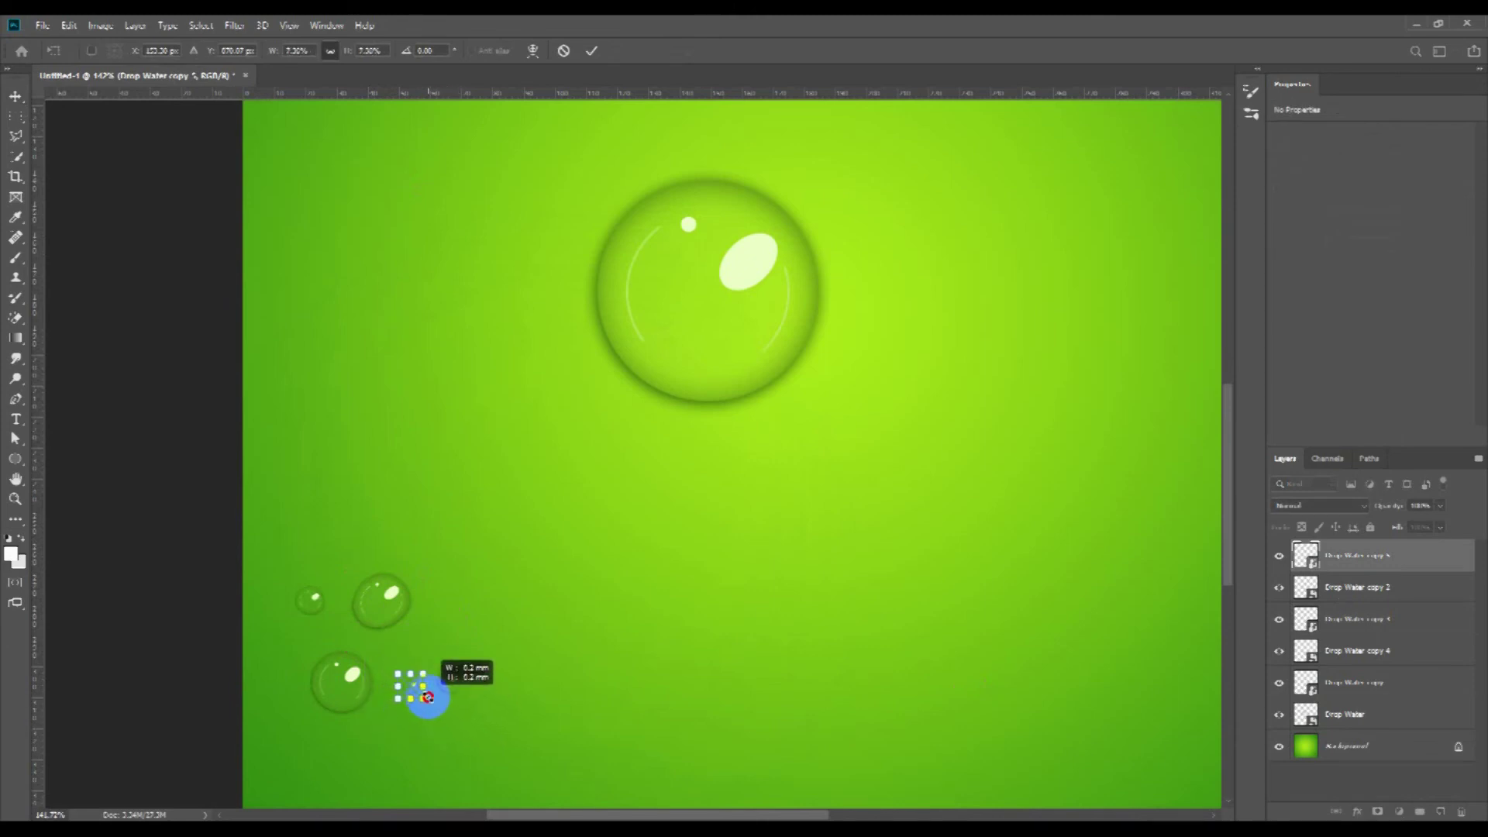
{"action": "key", "text": "Return"}
{"action": "left_click_drag", "start_coordinate": [414, 690], "coordinate": [414, 652]}
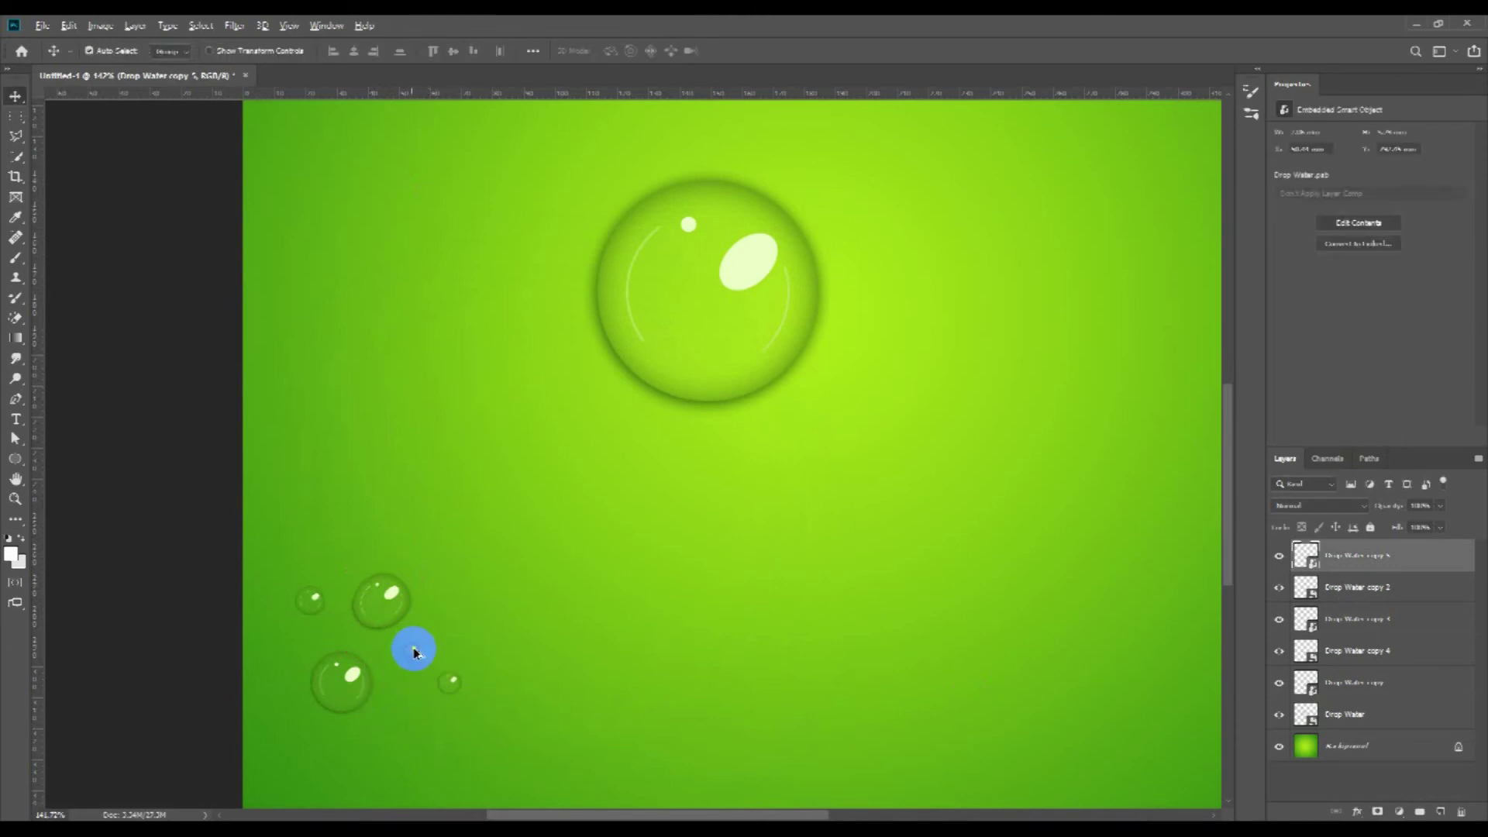
Step: Duplicate another small drop down and to the right, resized into a tiny drop
{"action": "left_click_drag", "start_coordinate": [314, 603], "coordinate": [329, 616]}
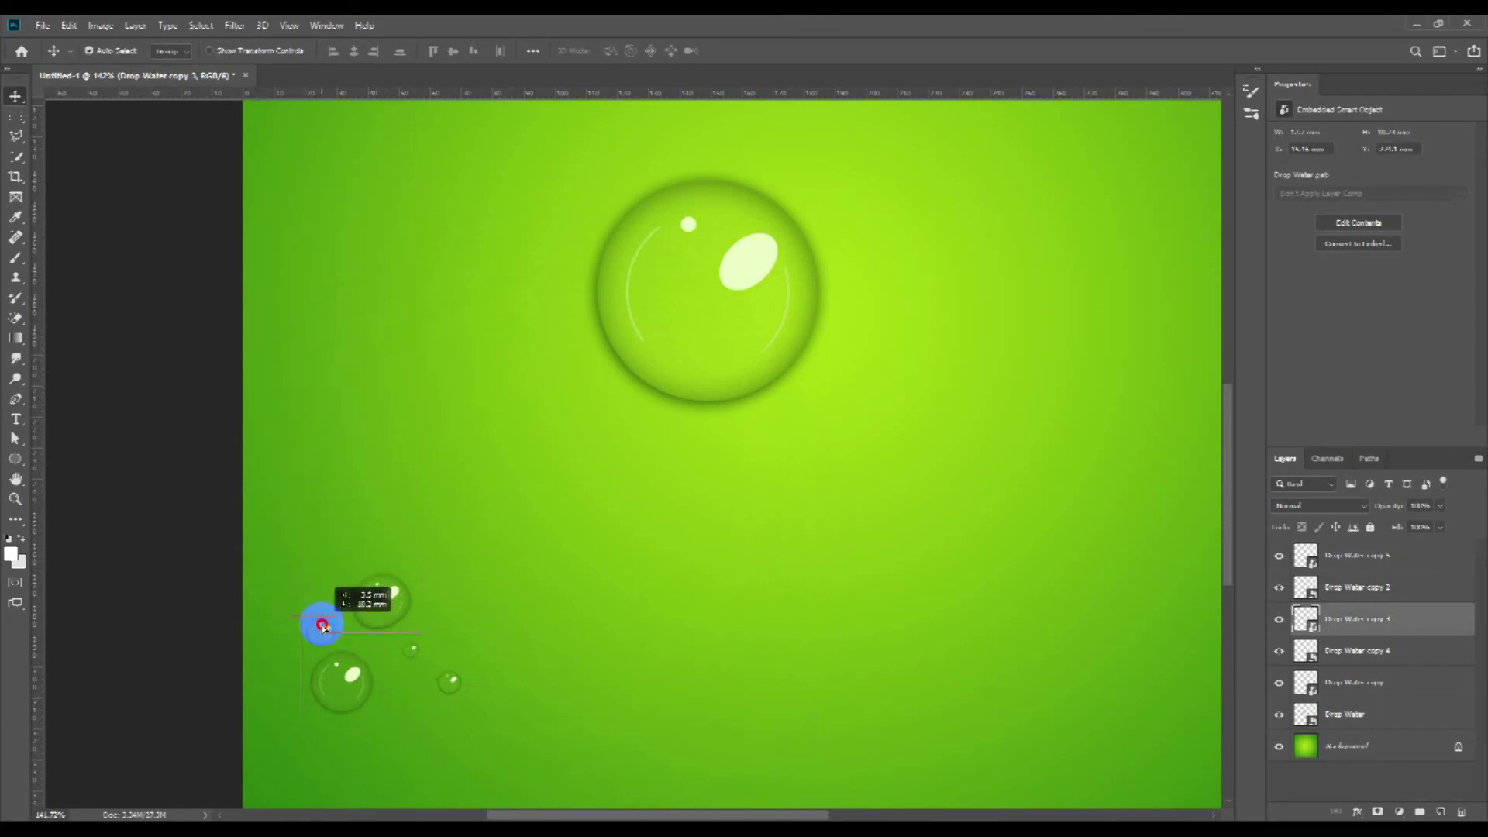
{"action": "mouse_move", "coordinate": [308, 625]}
{"action": "left_mouse_down"}
{"action": "mouse_move", "coordinate": [357, 558]}
{"action": "mouse_move", "coordinate": [343, 637]}
{"action": "mouse_move", "coordinate": [333, 563]}
{"action": "mouse_move", "coordinate": [412, 649]}
{"action": "mouse_move", "coordinate": [400, 771]}
{"action": "left_mouse_up"}
{"action": "key", "text": "ctrl+t"}
{"action": "key", "text": "Return"}
Step: Scatter more droplet copies near the bottom left and further up the left side
{"action": "left_click_drag", "start_coordinate": [335, 645], "coordinate": [319, 759]}
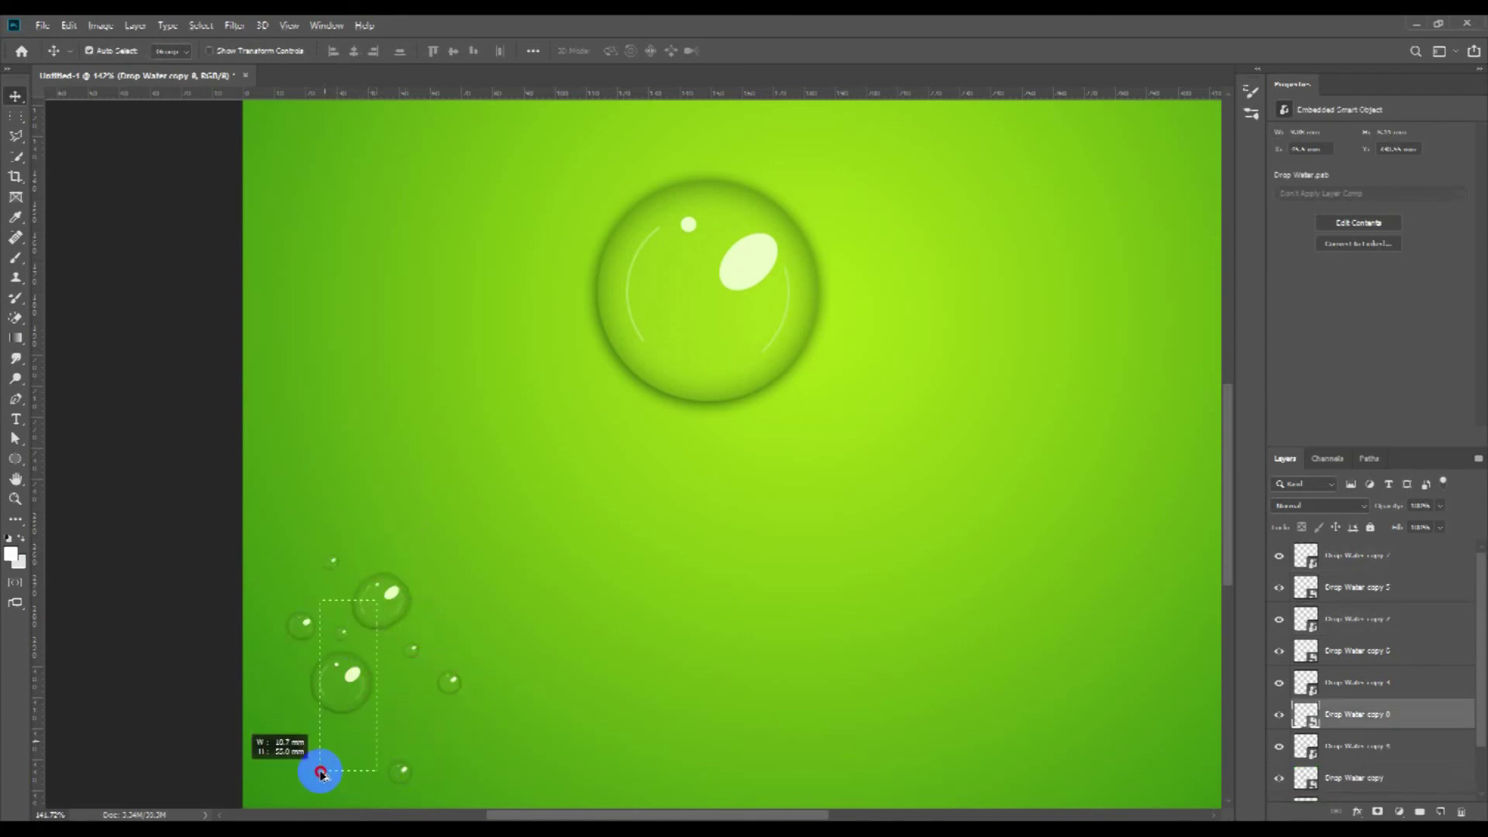
{"action": "left_click_drag", "start_coordinate": [392, 588], "coordinate": [301, 772]}
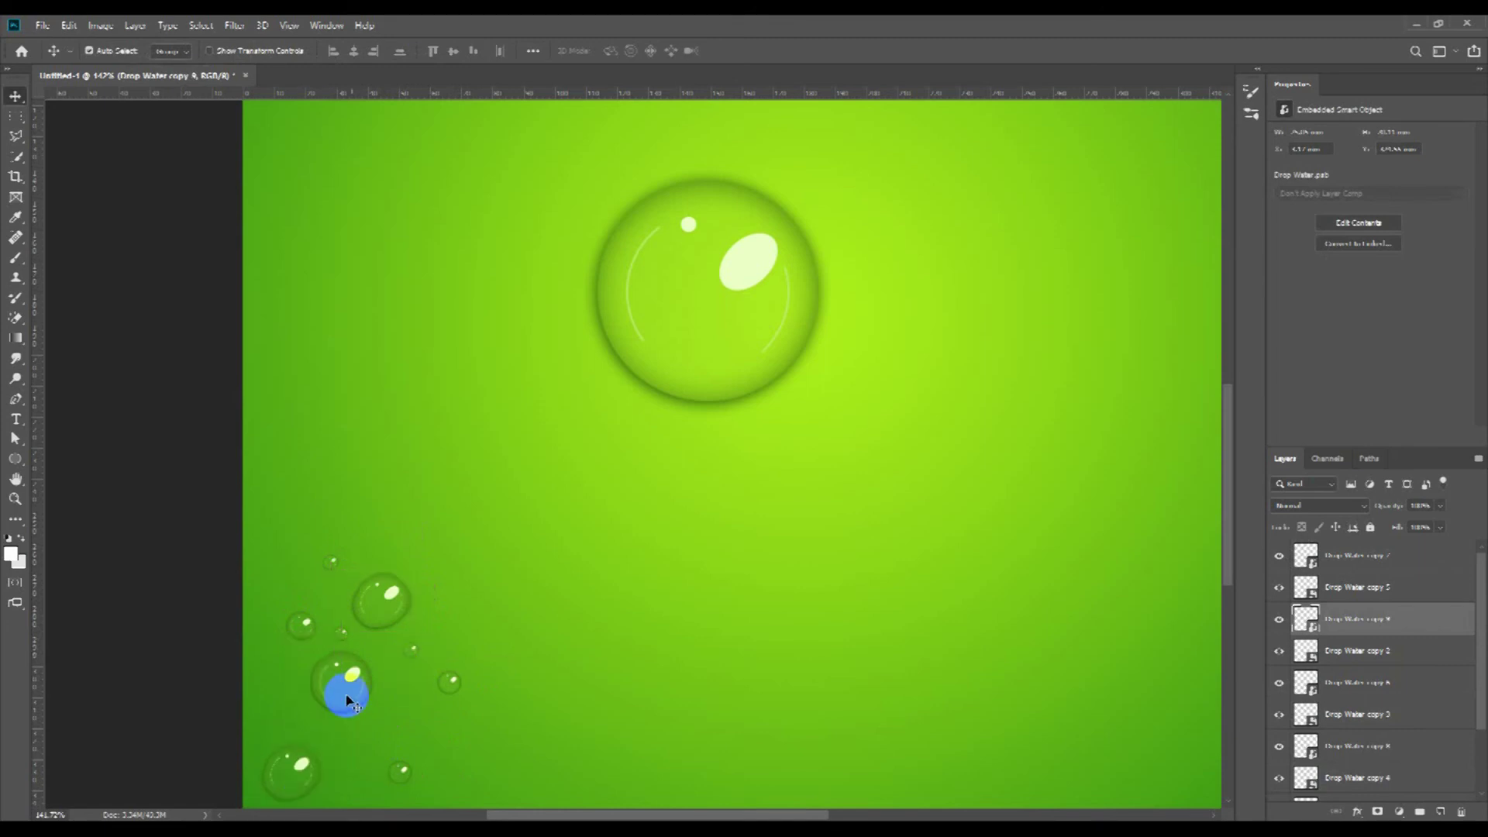
{"action": "scroll", "coordinate": [364, 709], "scroll_direction": "down", "scroll_amount": 2}
{"action": "left_click_drag", "start_coordinate": [325, 641], "coordinate": [375, 733]}
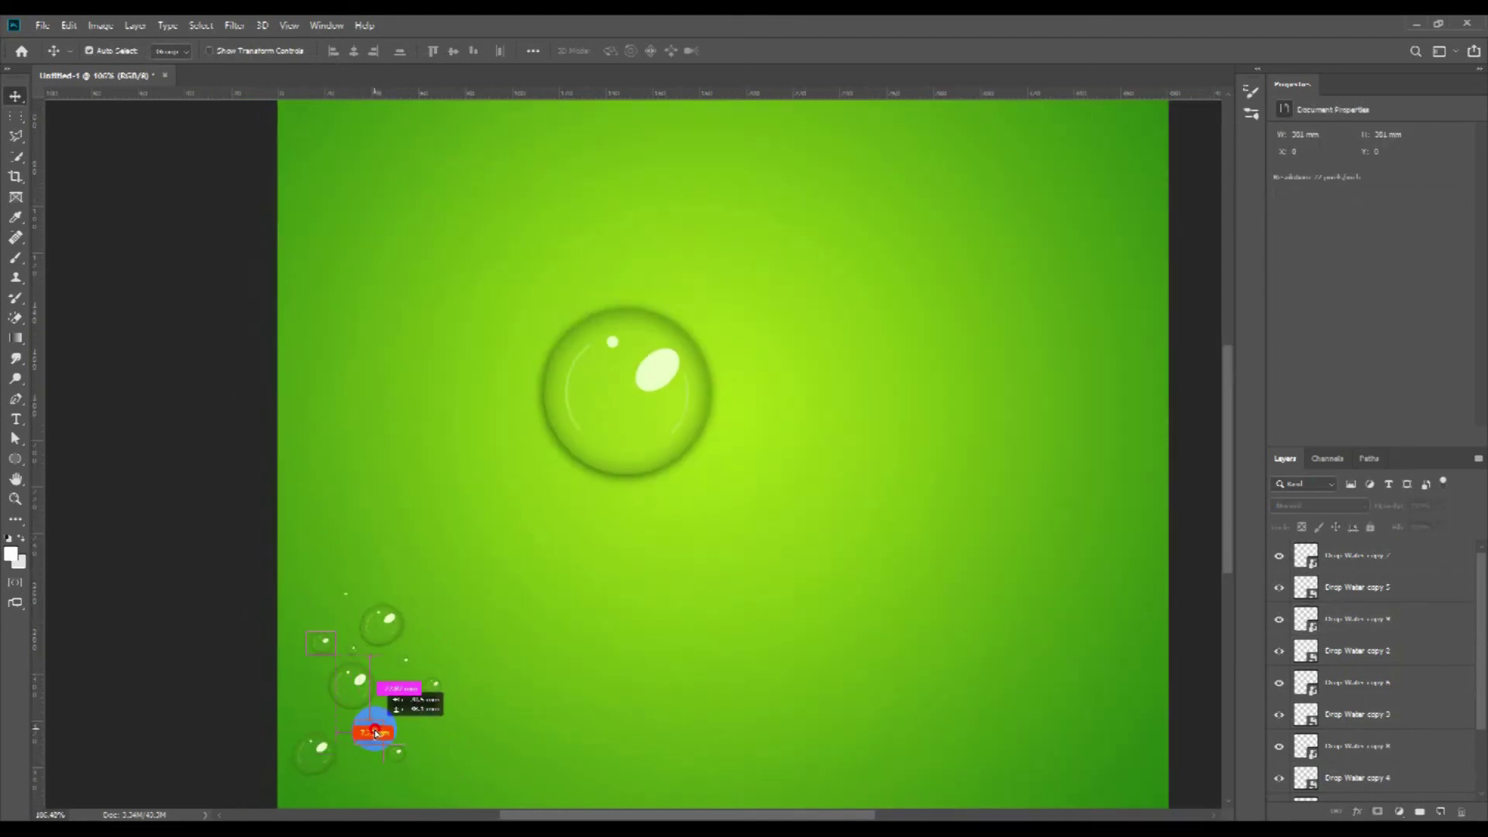
{"action": "scroll", "coordinate": [435, 727], "scroll_direction": "down", "scroll_amount": 2}
{"action": "mouse_move", "coordinate": [309, 574]}
{"action": "left_mouse_down"}
{"action": "mouse_move", "coordinate": [415, 727]}
{"action": "mouse_move", "coordinate": [366, 711]}
{"action": "mouse_move", "coordinate": [324, 550]}
{"action": "mouse_move", "coordinate": [337, 647]}
{"action": "left_mouse_up"}
{"action": "mouse_move", "coordinate": [390, 533]}
{"action": "left_mouse_down"}
{"action": "mouse_move", "coordinate": [346, 648]}
{"action": "mouse_move", "coordinate": [366, 472]}
{"action": "mouse_move", "coordinate": [339, 632]}
{"action": "mouse_move", "coordinate": [365, 465]}
{"action": "mouse_move", "coordinate": [332, 442]}
{"action": "mouse_move", "coordinate": [379, 465]}
{"action": "left_mouse_up"}
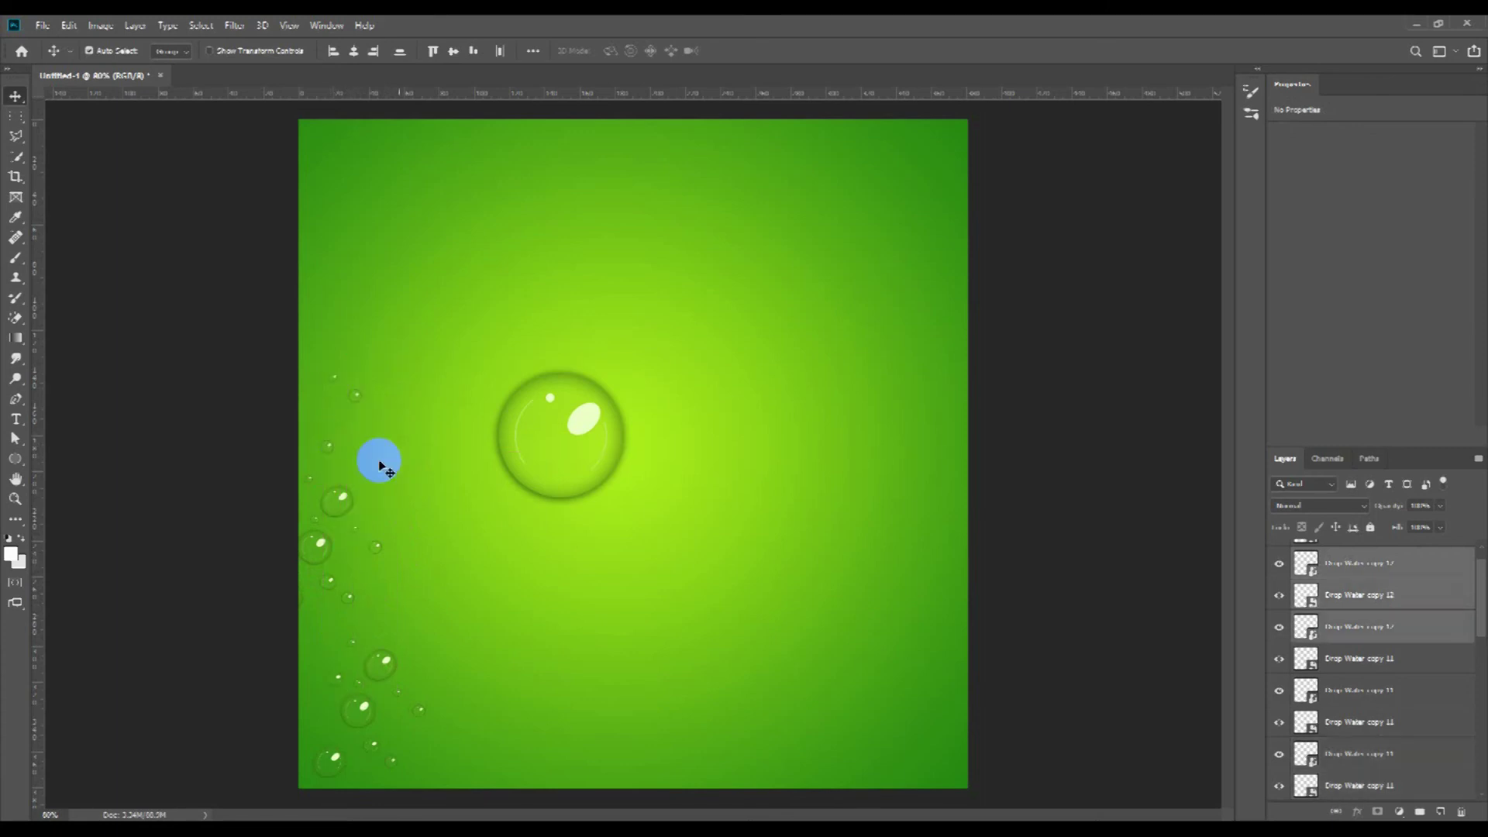
Step: Move the large drop down-left, then Alt-drag a copy (Drop Water copy 14) to the upper right
{"action": "left_click", "coordinate": [409, 550]}
{"action": "mouse_move", "coordinate": [395, 689]}
{"action": "left_mouse_down"}
{"action": "mouse_move", "coordinate": [340, 336]}
{"action": "mouse_move", "coordinate": [335, 412]}
{"action": "left_mouse_up"}
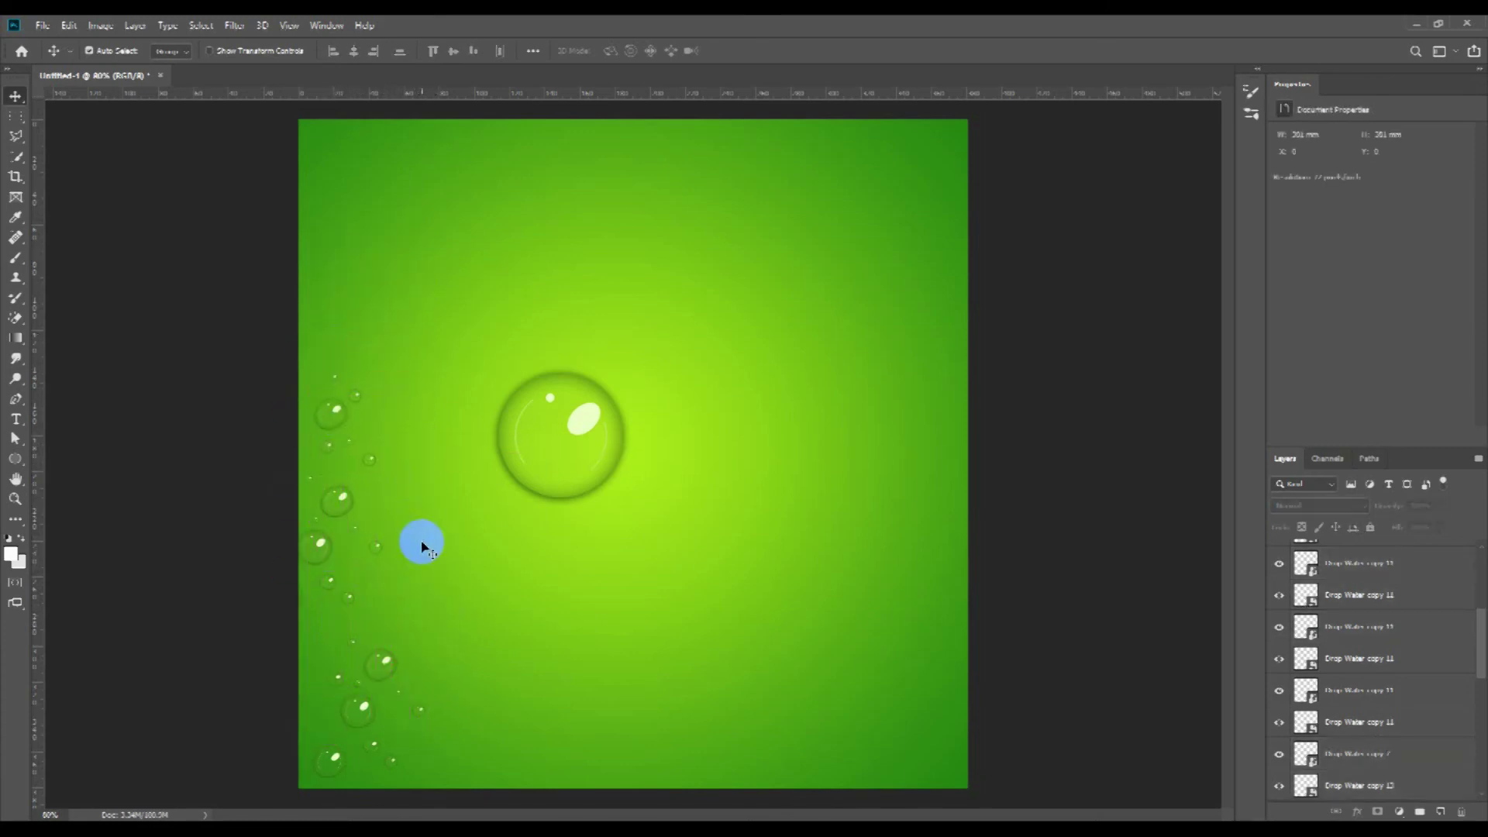
{"action": "scroll", "coordinate": [438, 614], "scroll_direction": "up", "scroll_amount": 1}
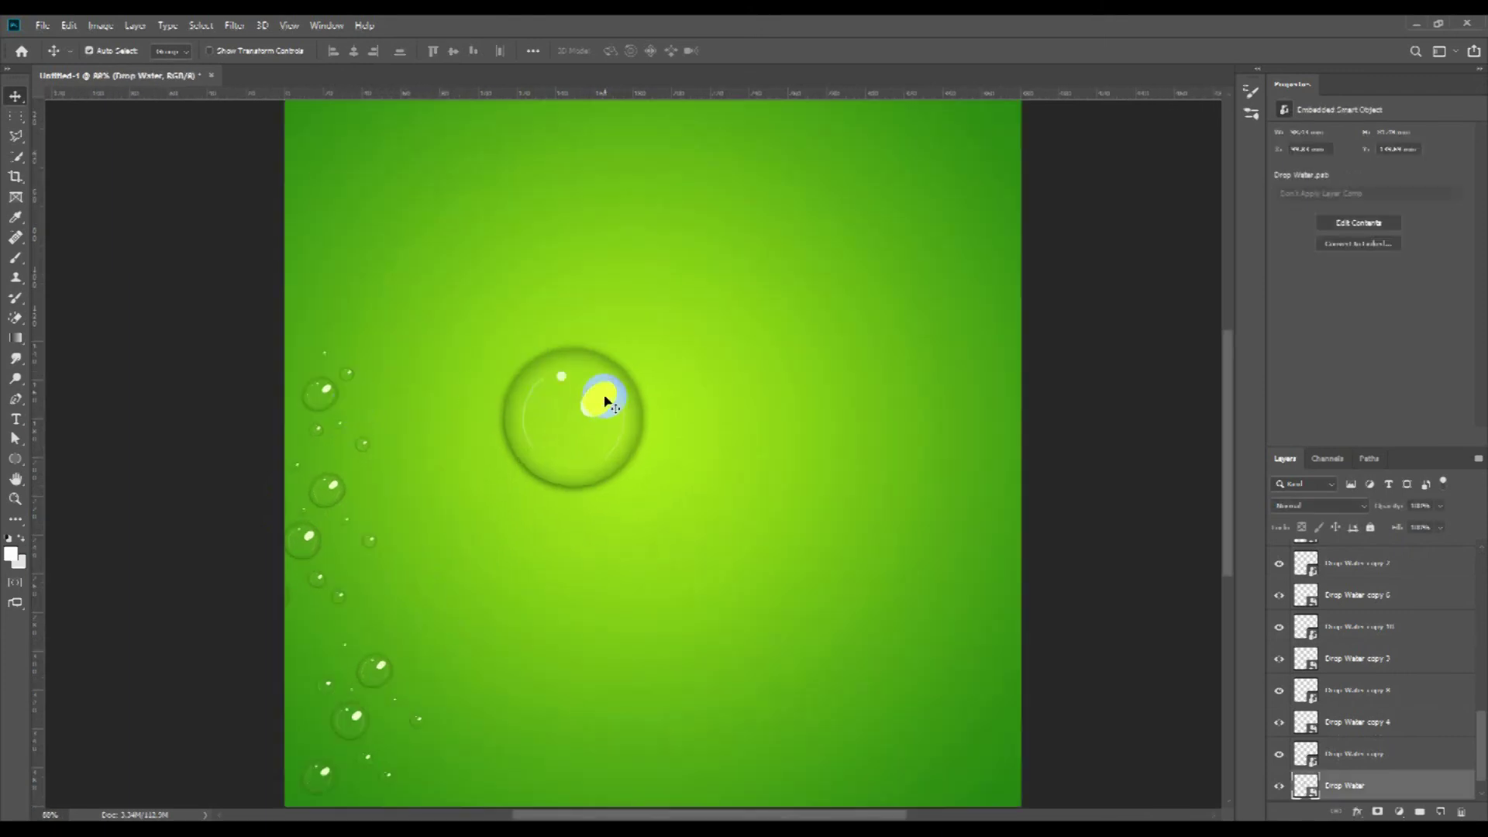
{"action": "left_click_drag", "start_coordinate": [547, 392], "coordinate": [496, 543]}
{"action": "mouse_move", "coordinate": [496, 543]}
{"action": "left_mouse_down"}
{"action": "mouse_move", "coordinate": [820, 434]}
{"action": "mouse_move", "coordinate": [831, 399]}
{"action": "left_mouse_up"}
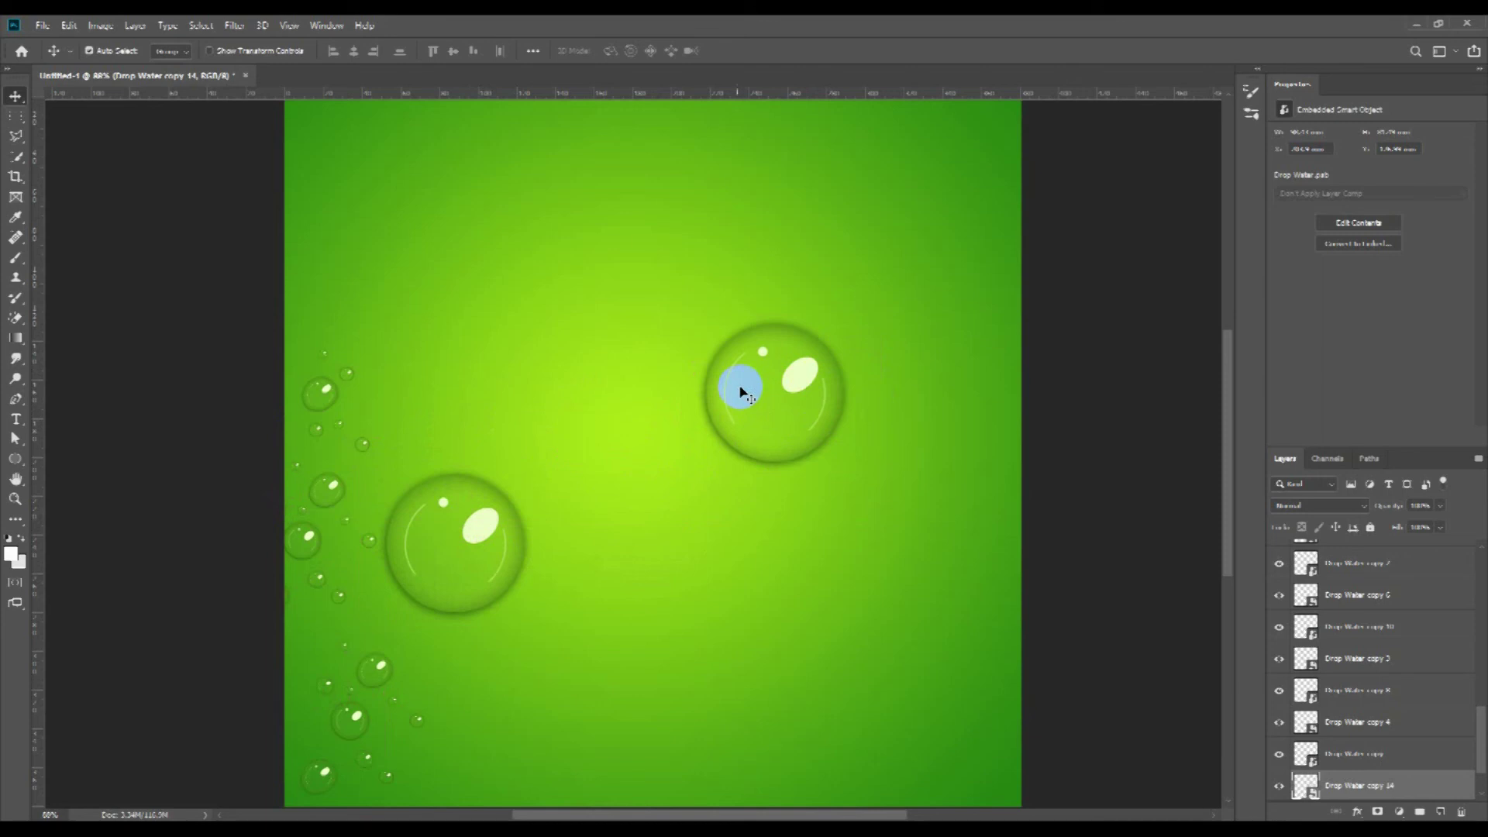
Step: Warp Drop Water copy 14 into a tall teardrop, stretching the top and pinching the lower sides
{"action": "left_click_drag", "start_coordinate": [777, 387], "coordinate": [829, 490]}
{"action": "key", "text": "ctrl+t"}
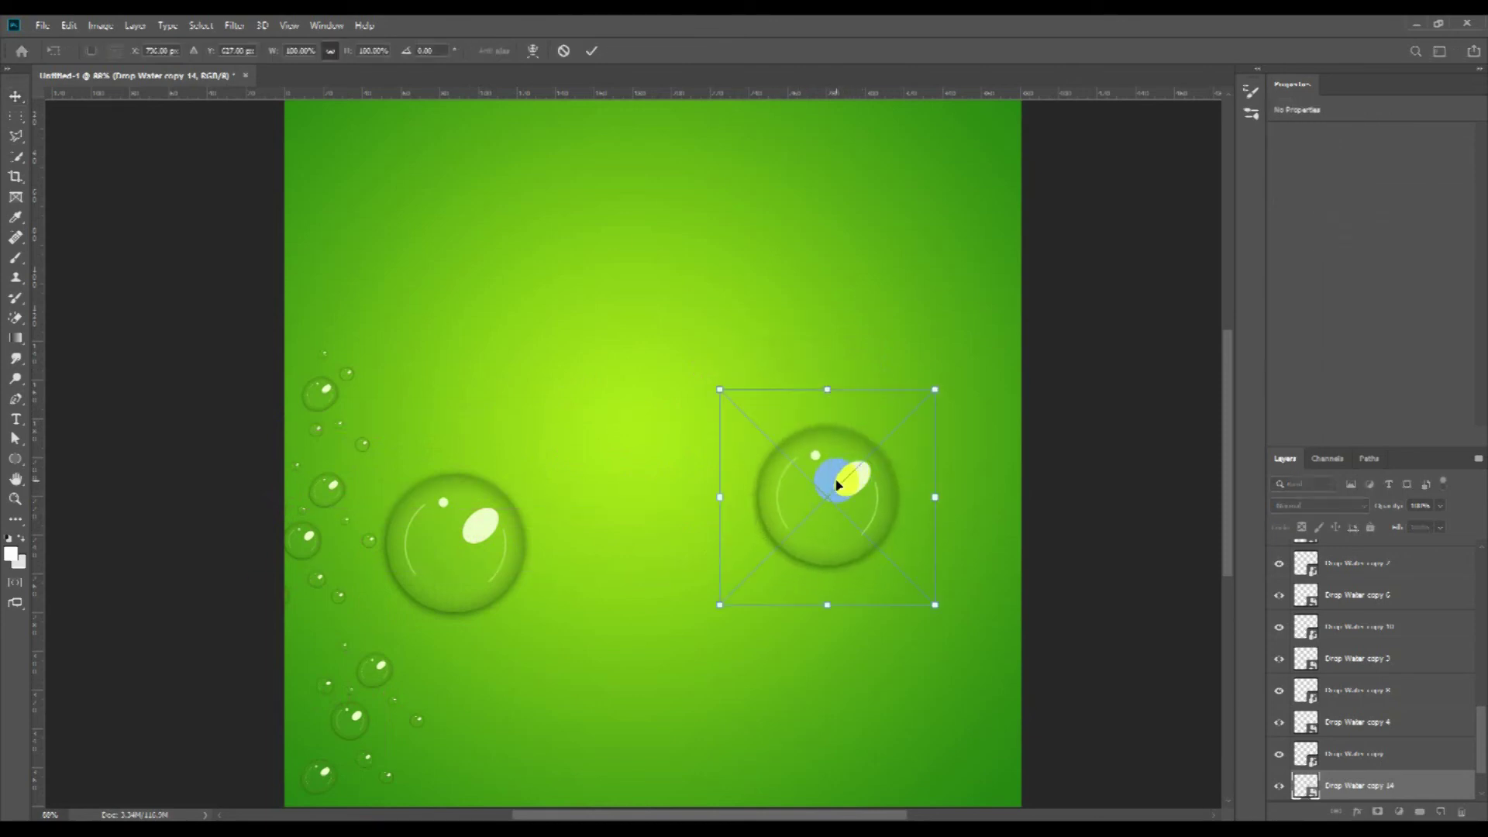
{"action": "right_click", "coordinate": [841, 474]}
{"action": "left_click", "coordinate": [867, 582]}
{"action": "left_click_drag", "start_coordinate": [827, 395], "coordinate": [826, 330]}
{"action": "left_click_drag", "start_coordinate": [741, 532], "coordinate": [772, 532]}
{"action": "left_click_drag", "start_coordinate": [935, 600], "coordinate": [894, 601]}
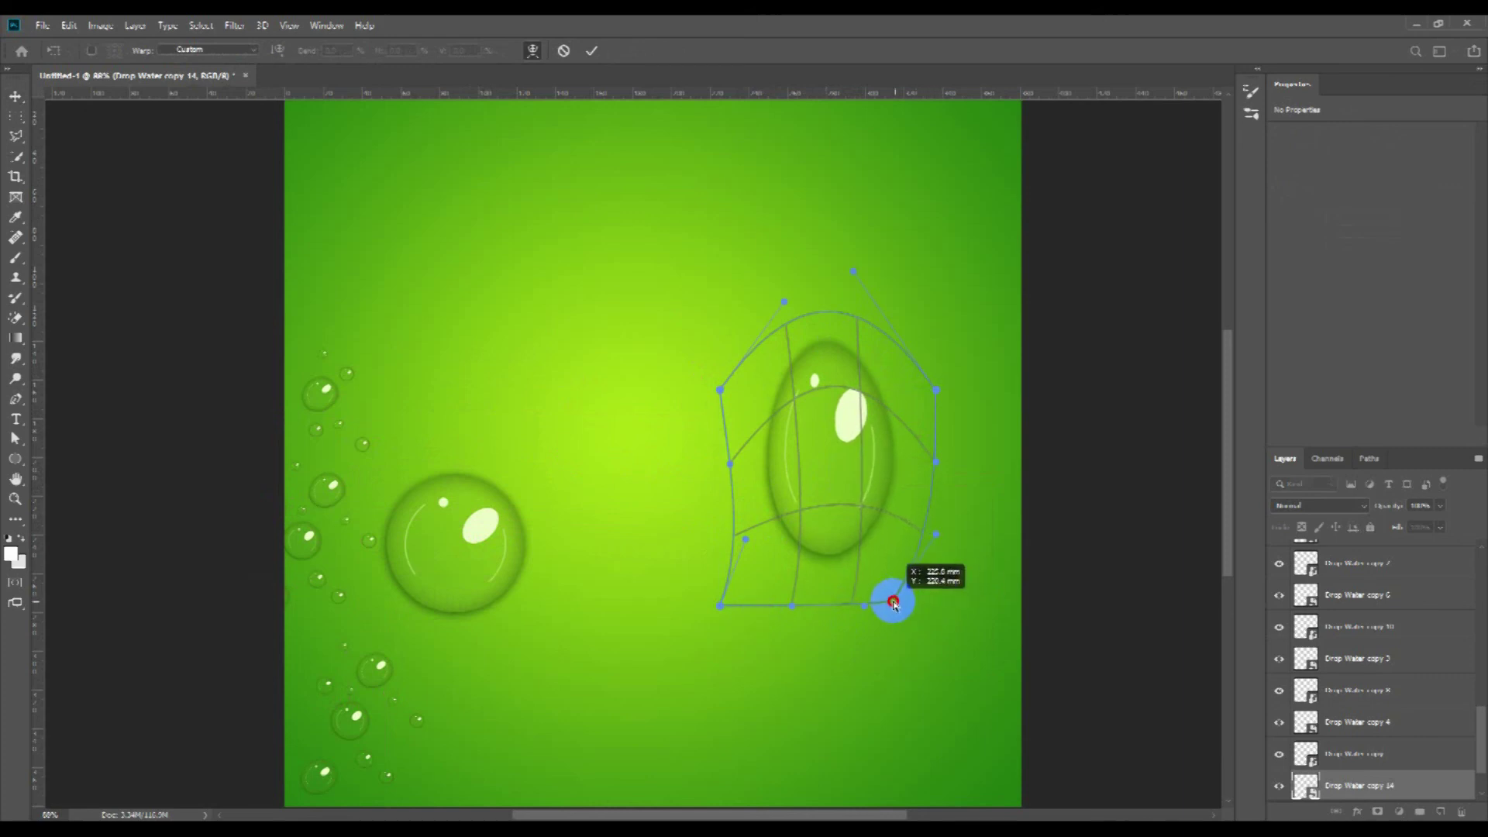
{"action": "mouse_move", "coordinate": [854, 272]}
{"action": "left_mouse_down"}
{"action": "mouse_move", "coordinate": [929, 134]}
{"action": "mouse_move", "coordinate": [881, 210]}
{"action": "left_mouse_up"}
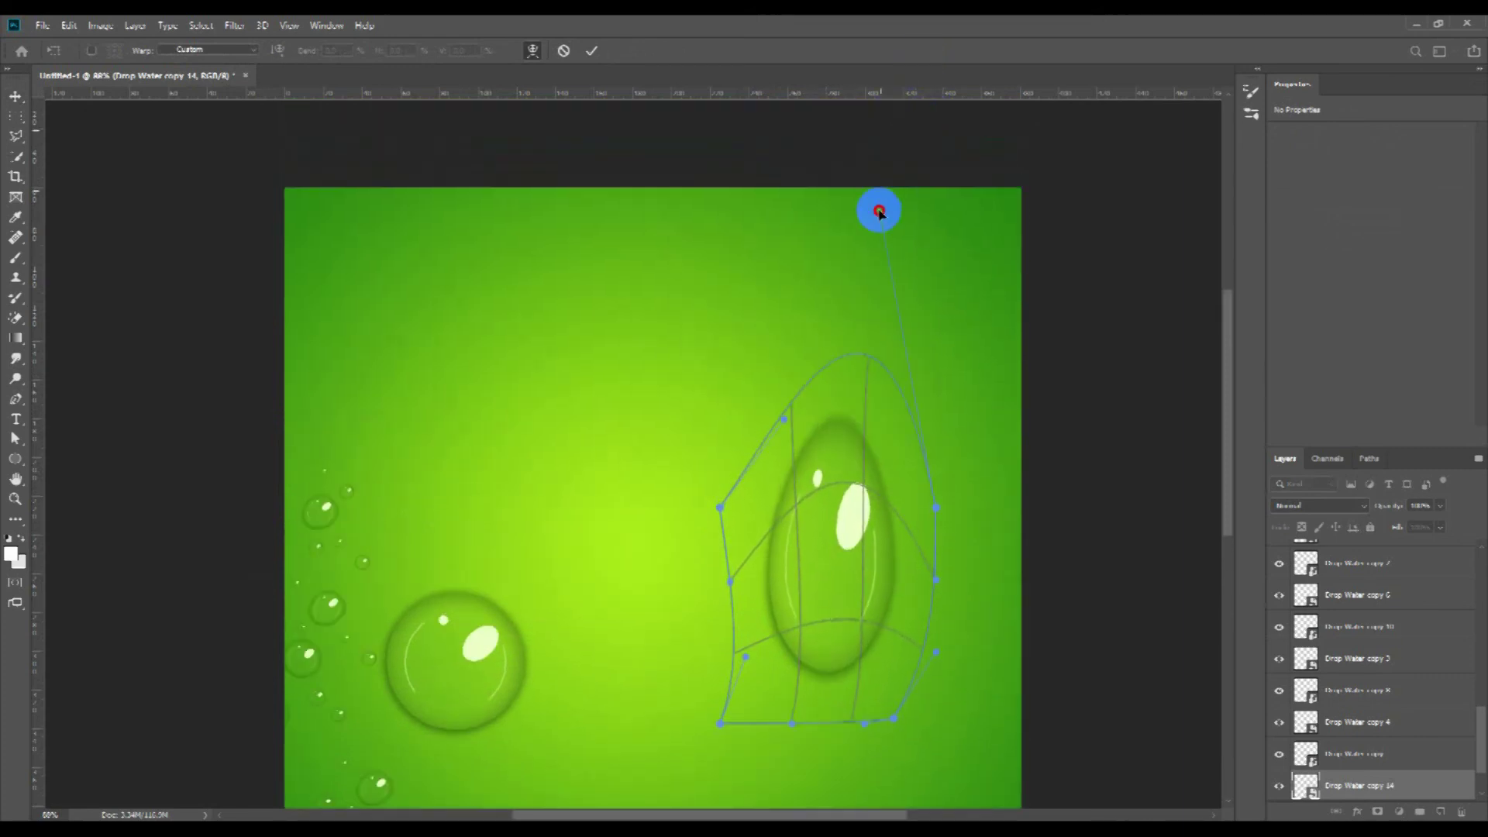
{"action": "double_click", "coordinate": [807, 618]}
{"action": "left_click_drag", "start_coordinate": [852, 370], "coordinate": [831, 509]}
{"action": "left_click_drag", "start_coordinate": [276, 272], "coordinate": [384, 353]}
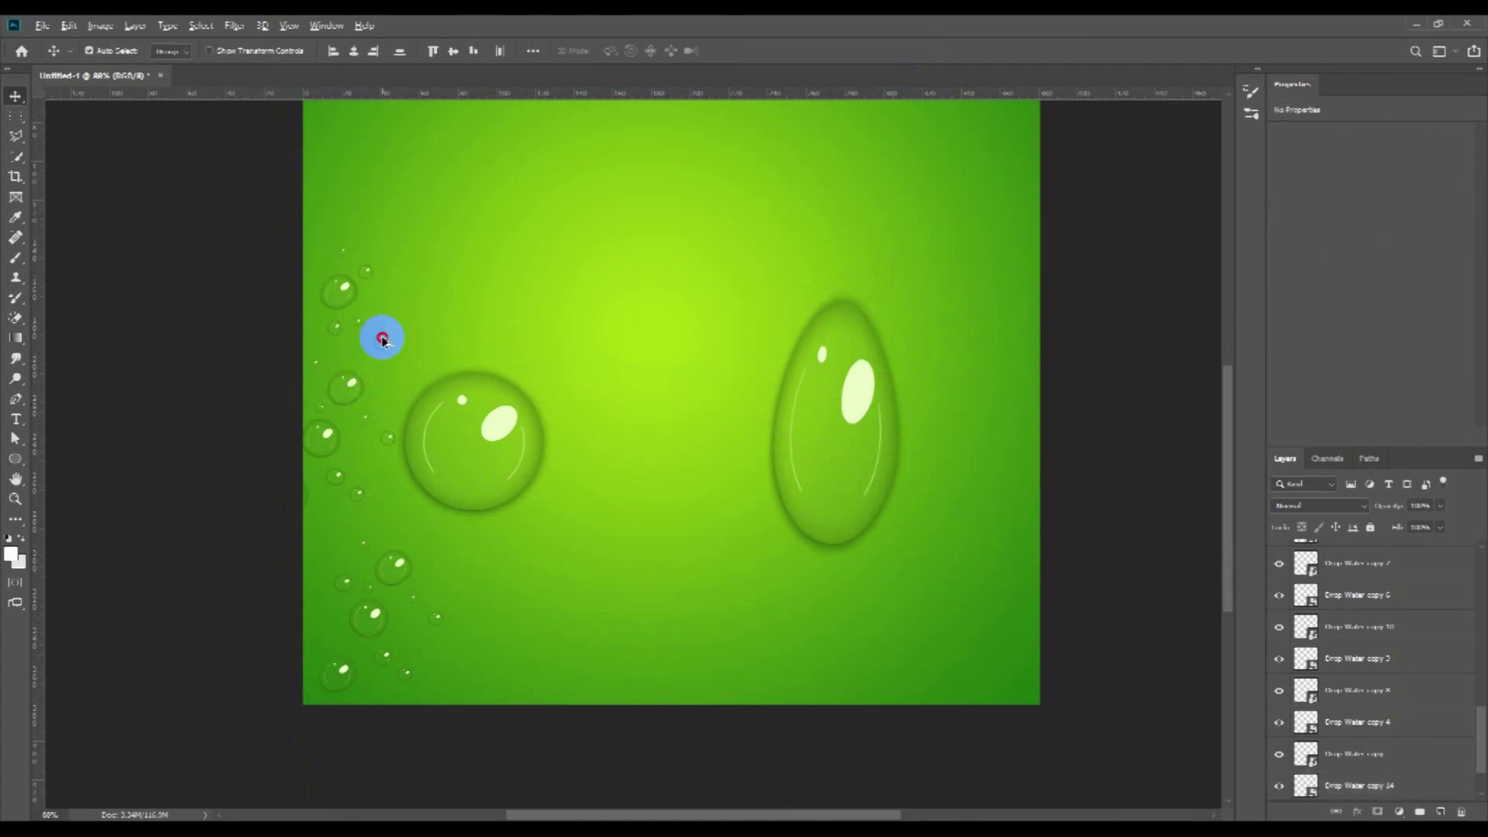
Step: Undo a stray duplicate and move the small bubbles higher up the left edge
{"action": "left_click_drag", "start_coordinate": [400, 407], "coordinate": [413, 205]}
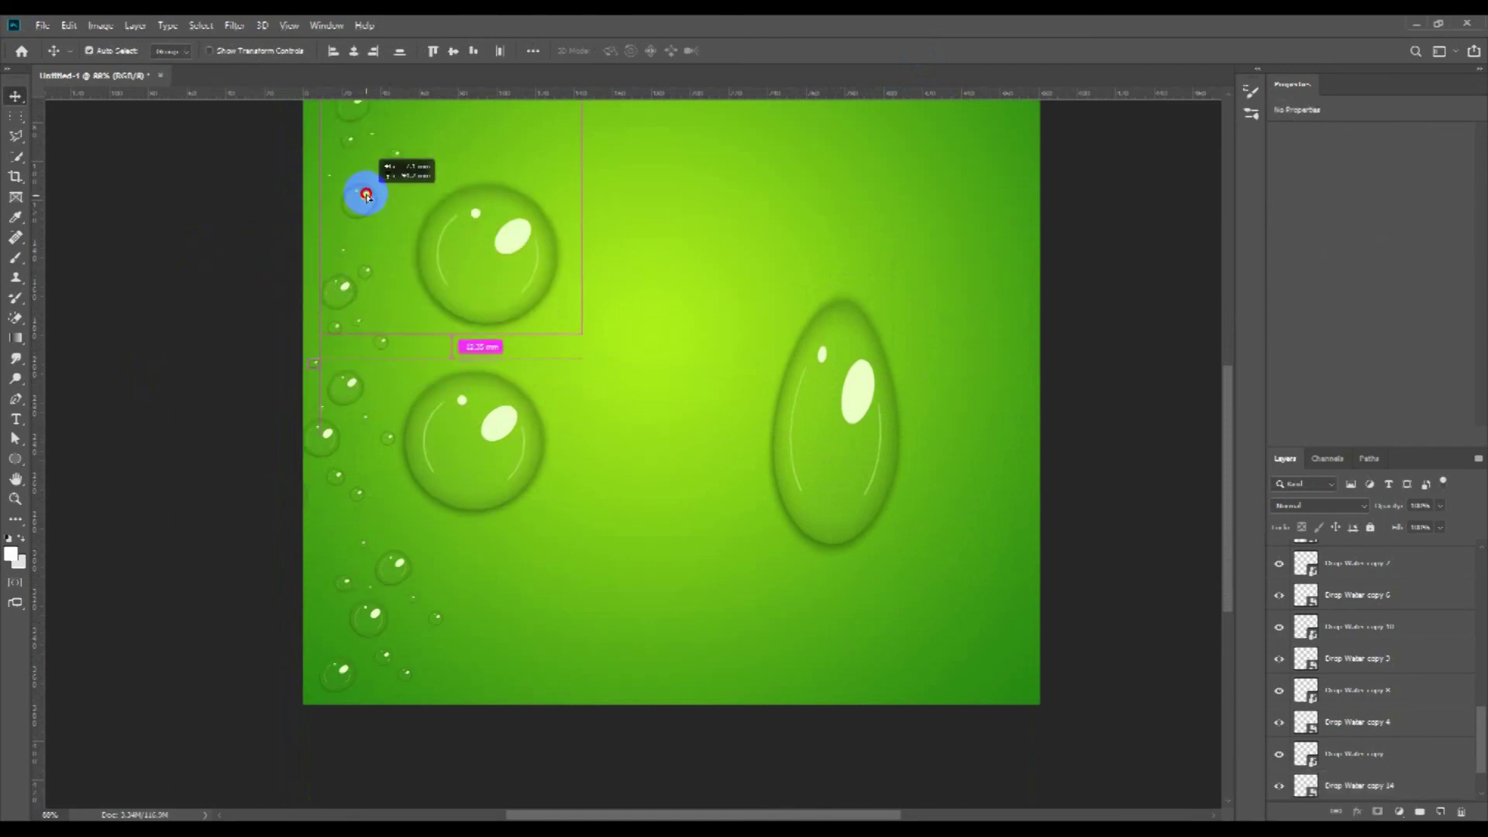
{"action": "key", "text": "ctrl+z"}
{"action": "mouse_move", "coordinate": [346, 292]}
{"action": "left_mouse_down"}
{"action": "mouse_move", "coordinate": [328, 143]}
{"action": "mouse_move", "coordinate": [316, 166]}
{"action": "left_mouse_up"}
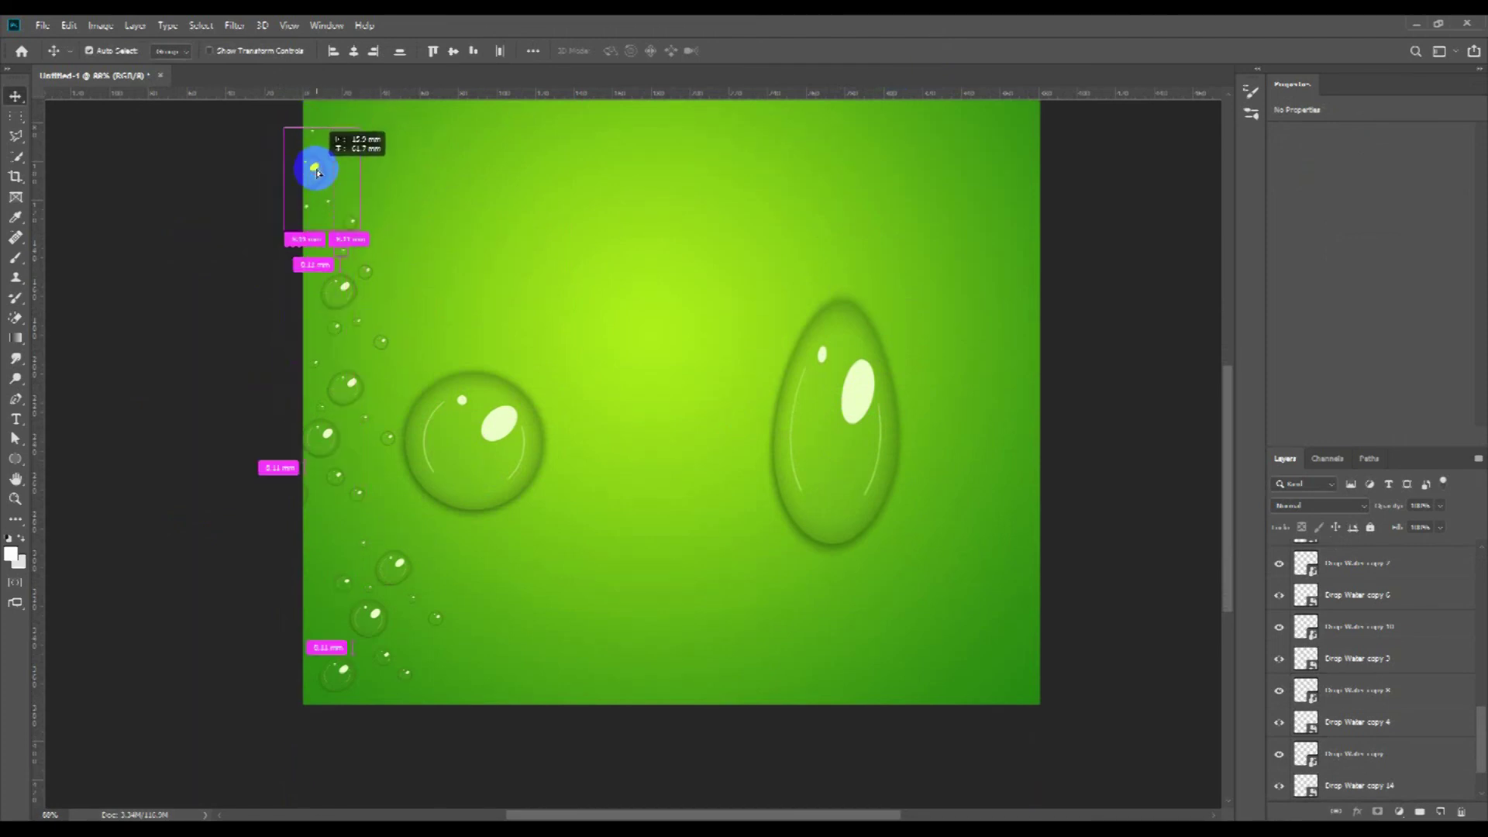
{"action": "left_click_drag", "start_coordinate": [333, 217], "coordinate": [424, 499]}
{"action": "mouse_move", "coordinate": [366, 431]}
{"action": "left_mouse_down"}
{"action": "mouse_move", "coordinate": [385, 237]}
{"action": "mouse_move", "coordinate": [388, 272]}
{"action": "left_mouse_up"}
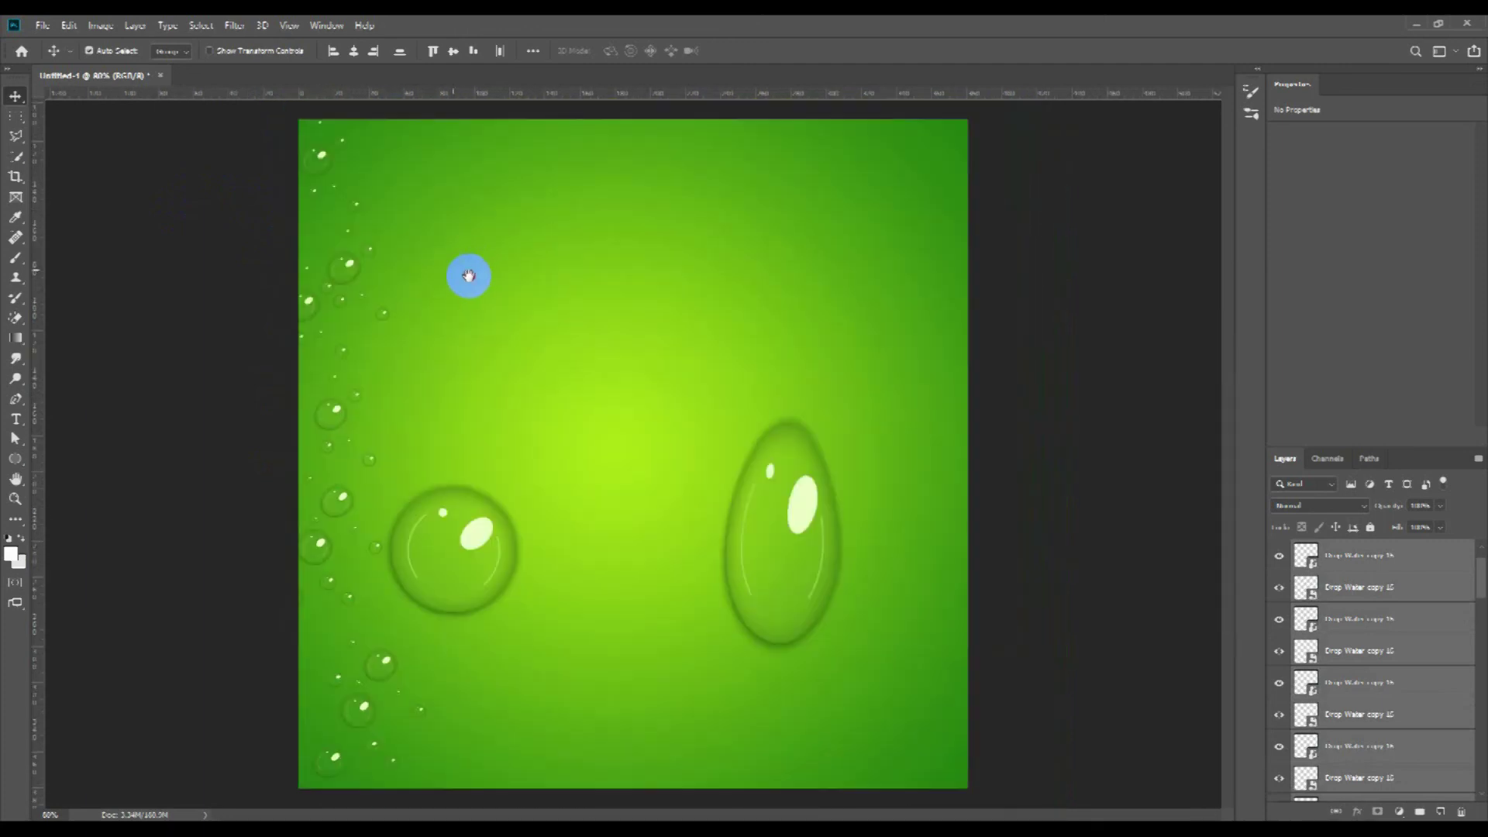
Step: Copy the left-edge bubbles to the right edge and place a few near the bottom
{"action": "left_click_drag", "start_coordinate": [252, 120], "coordinate": [354, 615]}
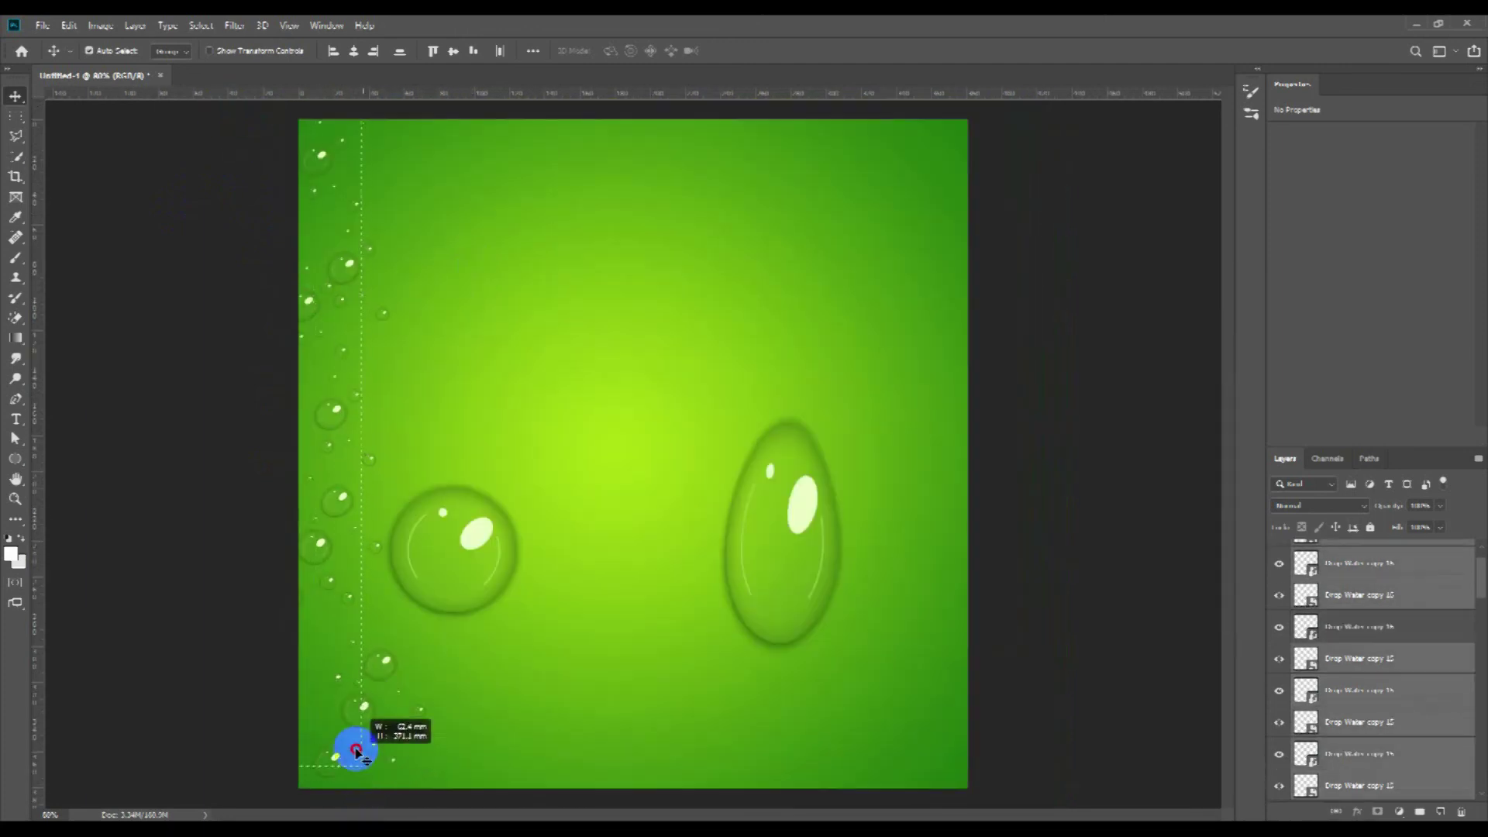
{"action": "left_click_drag", "start_coordinate": [318, 547], "coordinate": [914, 547]}
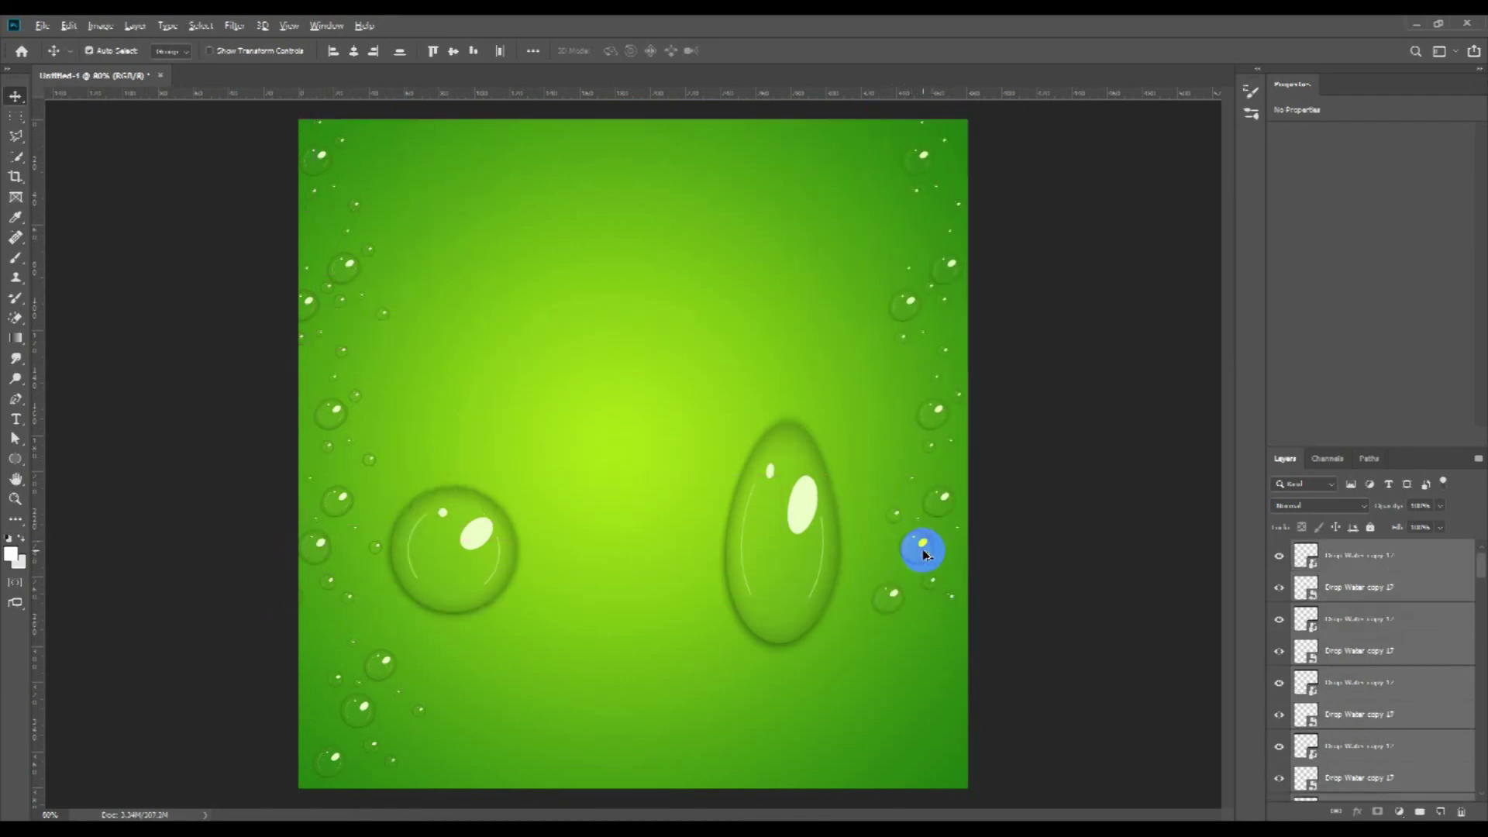
{"action": "mouse_move", "coordinate": [891, 125]}
{"action": "left_mouse_down"}
{"action": "mouse_move", "coordinate": [938, 407]}
{"action": "mouse_move", "coordinate": [949, 774]}
{"action": "left_mouse_up"}
{"action": "left_click", "coordinate": [1043, 573]}
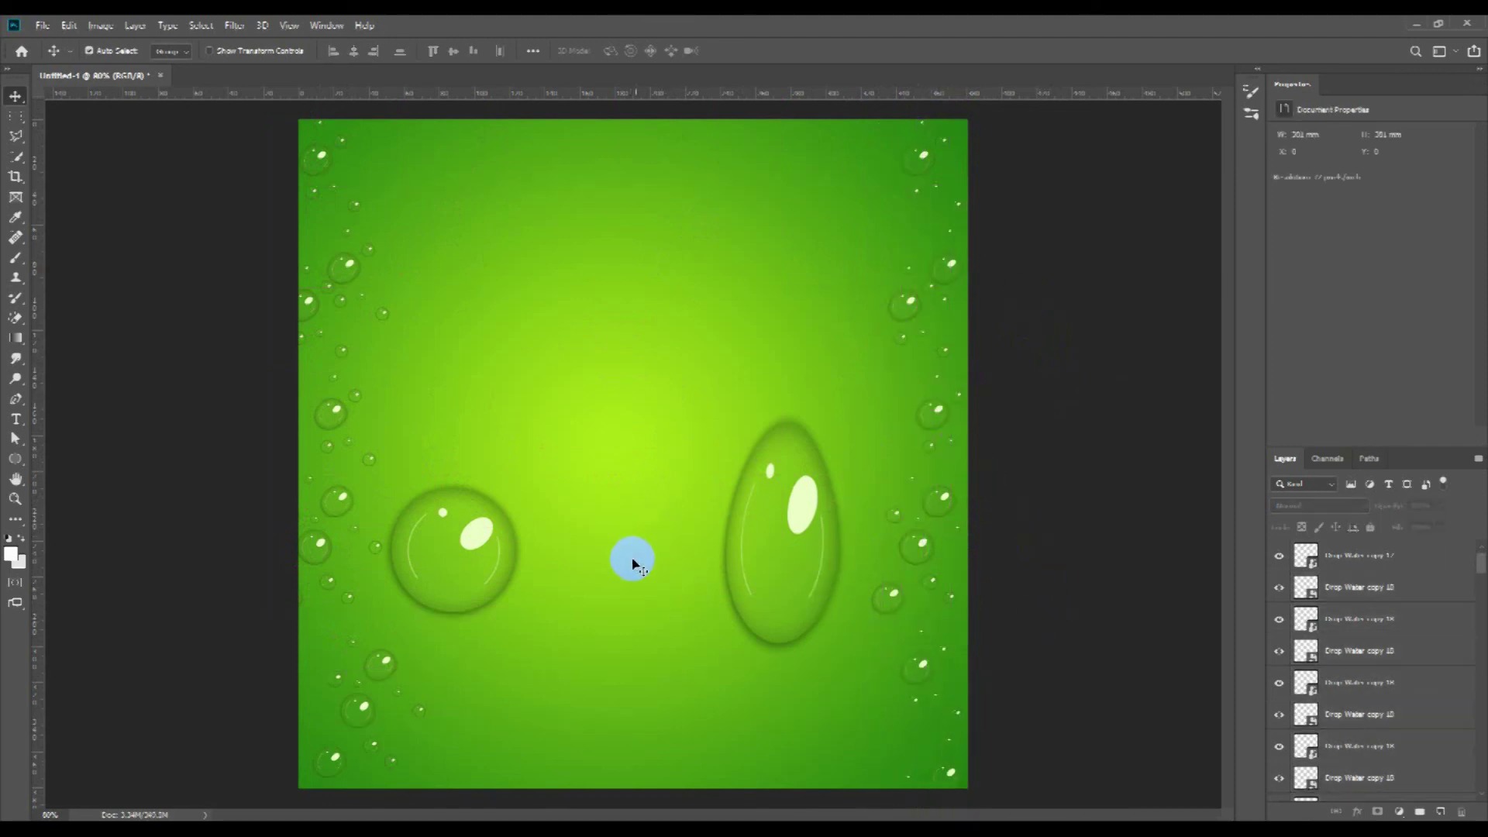
{"action": "left_click_drag", "start_coordinate": [870, 118], "coordinate": [511, 808]}
{"action": "mouse_move", "coordinate": [941, 287]}
{"action": "left_mouse_down"}
{"action": "mouse_move", "coordinate": [934, 233]}
{"action": "mouse_move", "coordinate": [496, 711]}
{"action": "mouse_move", "coordinate": [615, 711]}
{"action": "mouse_move", "coordinate": [578, 662]}
{"action": "mouse_move", "coordinate": [677, 612]}
{"action": "mouse_move", "coordinate": [676, 749]}
{"action": "left_mouse_up"}
{"action": "left_click", "coordinate": [552, 702]}
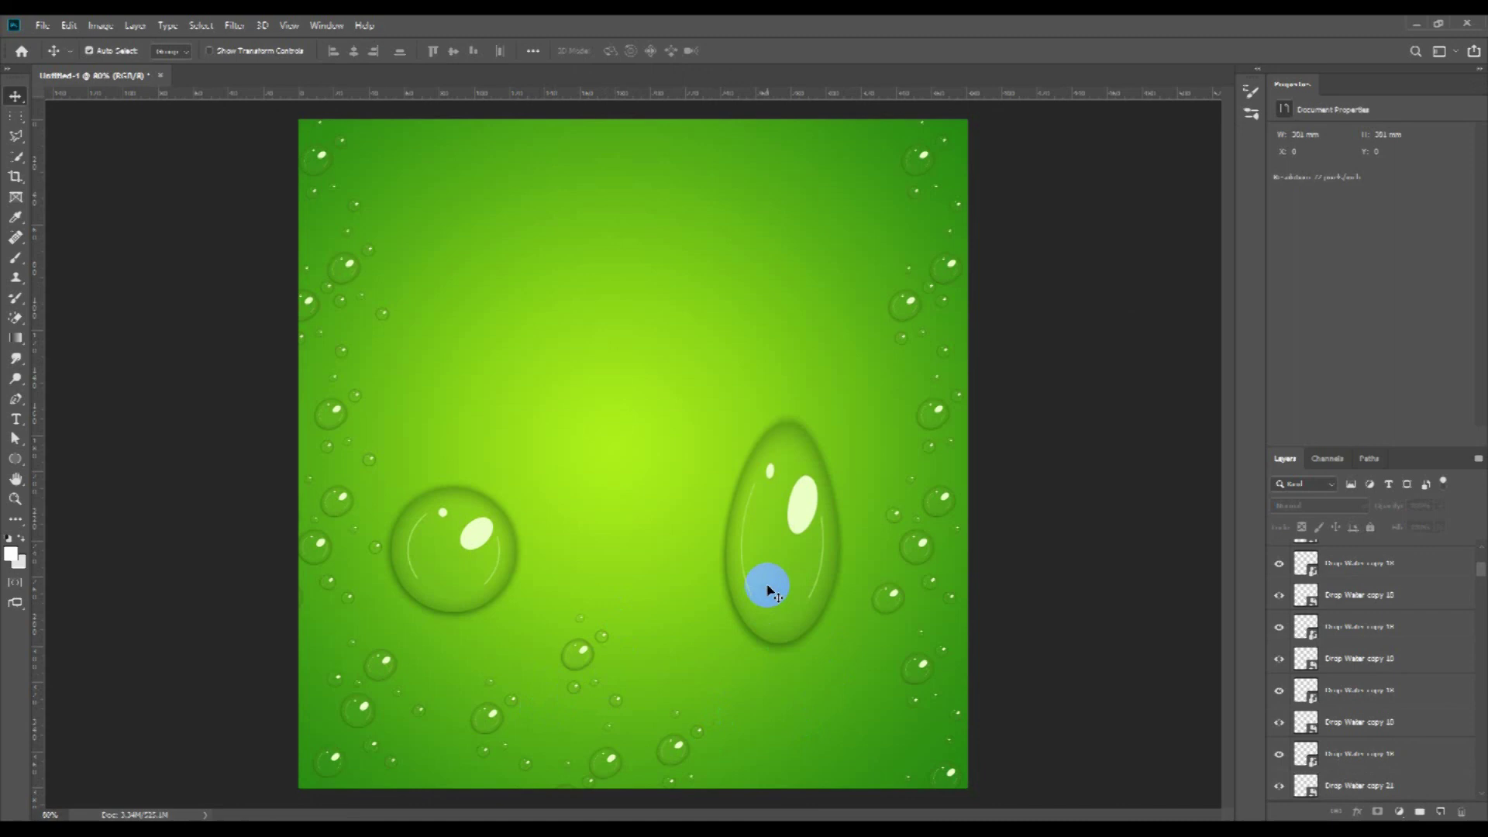
Step: Add a teardrop copy tilted about 14° and scaled to 25% below the round drop
{"action": "left_click_drag", "start_coordinate": [767, 586], "coordinate": [681, 572]}
{"action": "key", "text": "ctrl+t"}
{"action": "mouse_move", "coordinate": [757, 283]}
{"action": "left_mouse_down"}
{"action": "mouse_move", "coordinate": [695, 317]}
{"action": "mouse_move", "coordinate": [662, 465]}
{"action": "left_mouse_up"}
{"action": "left_click_drag", "start_coordinate": [658, 566], "coordinate": [518, 666]}
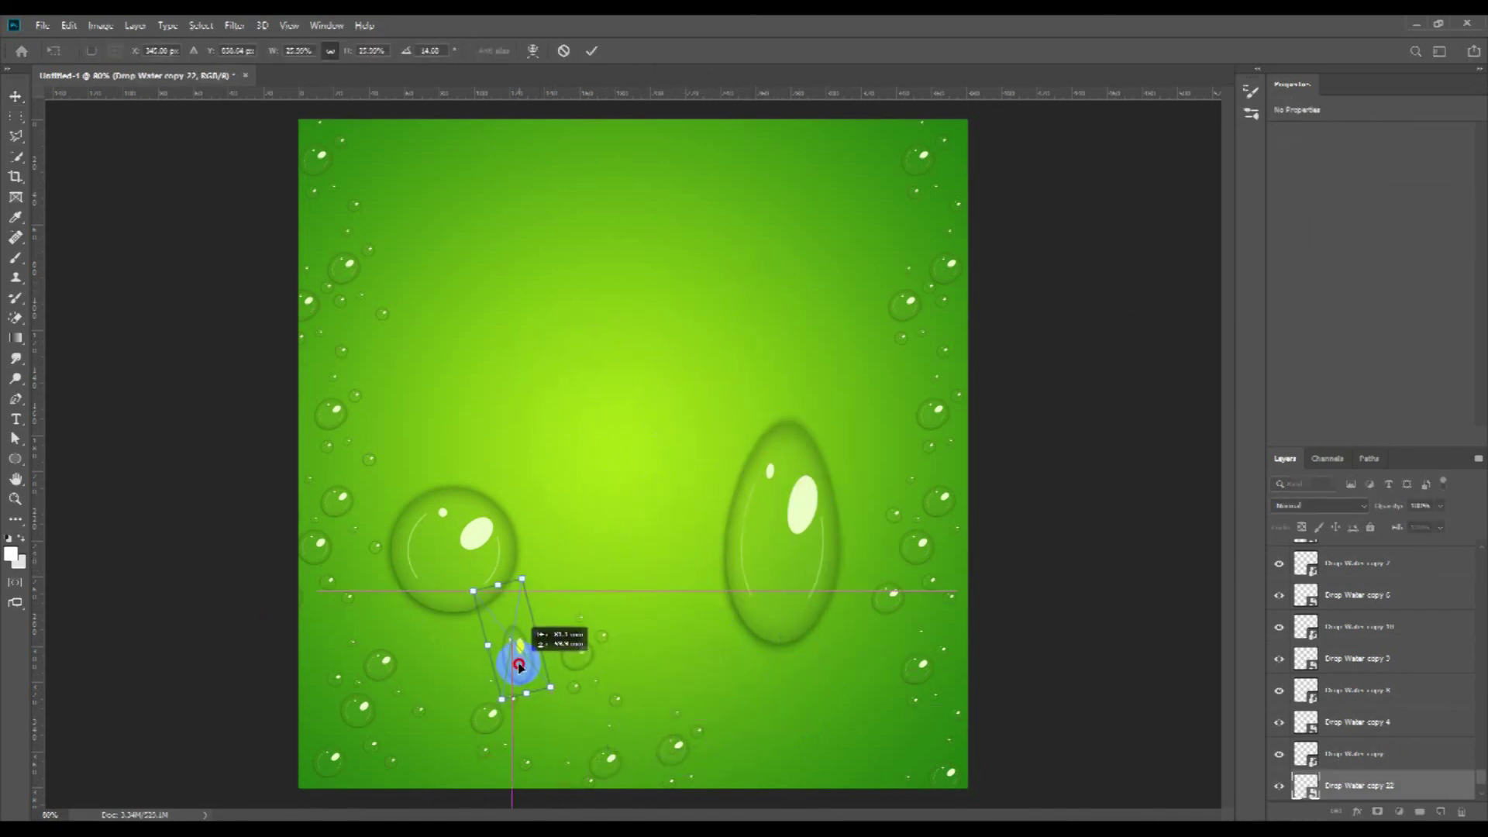
{"action": "left_click", "coordinate": [871, 758]}
{"action": "left_click", "coordinate": [858, 690]}
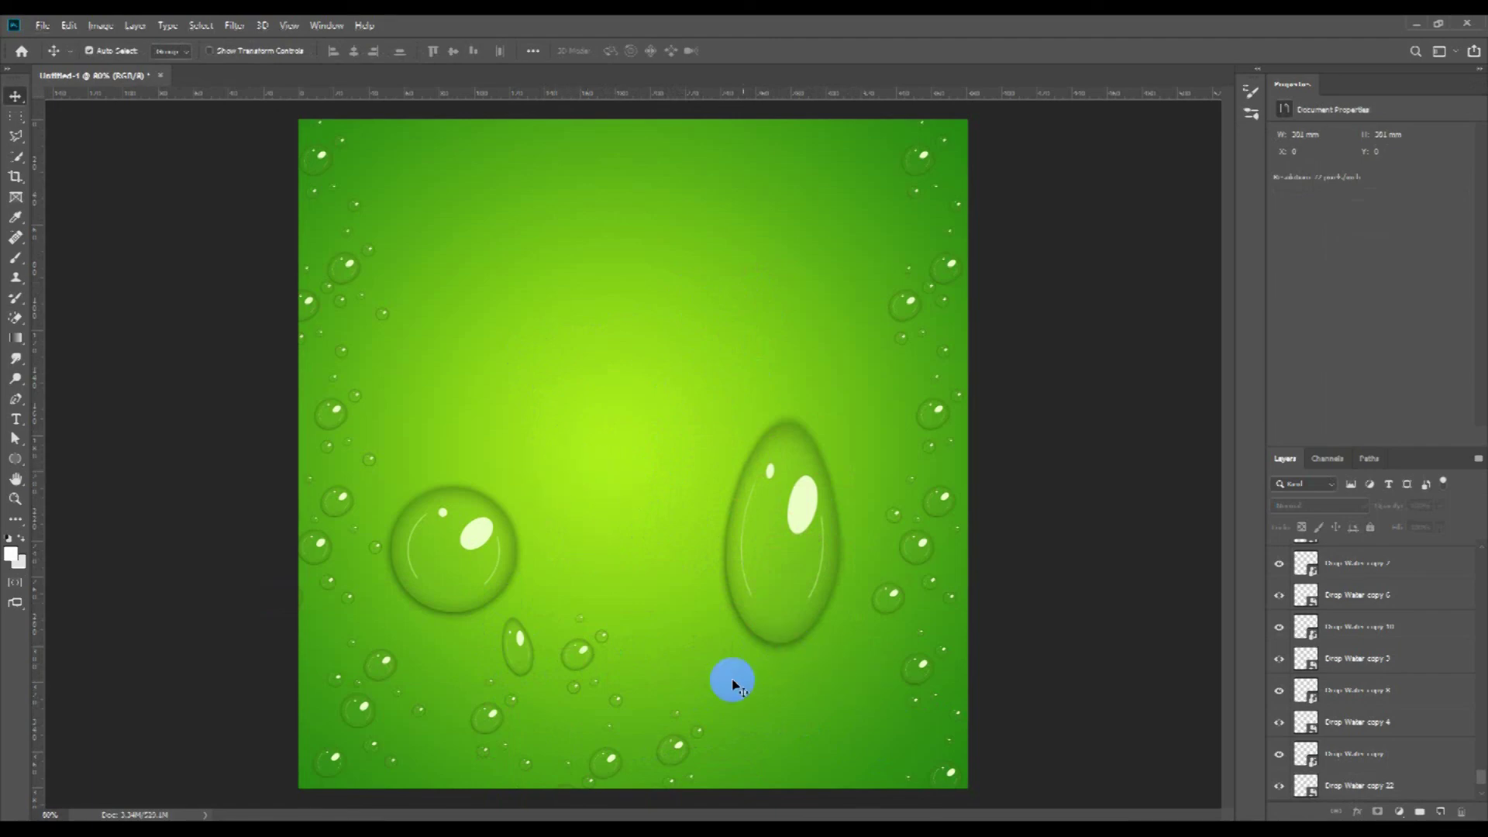
{"action": "mouse_move", "coordinate": [488, 772]}
{"action": "left_mouse_down"}
{"action": "mouse_move", "coordinate": [915, 721]}
{"action": "mouse_move", "coordinate": [879, 677]}
{"action": "mouse_move", "coordinate": [883, 641]}
{"action": "left_mouse_up"}
{"action": "left_click", "coordinate": [990, 682]}
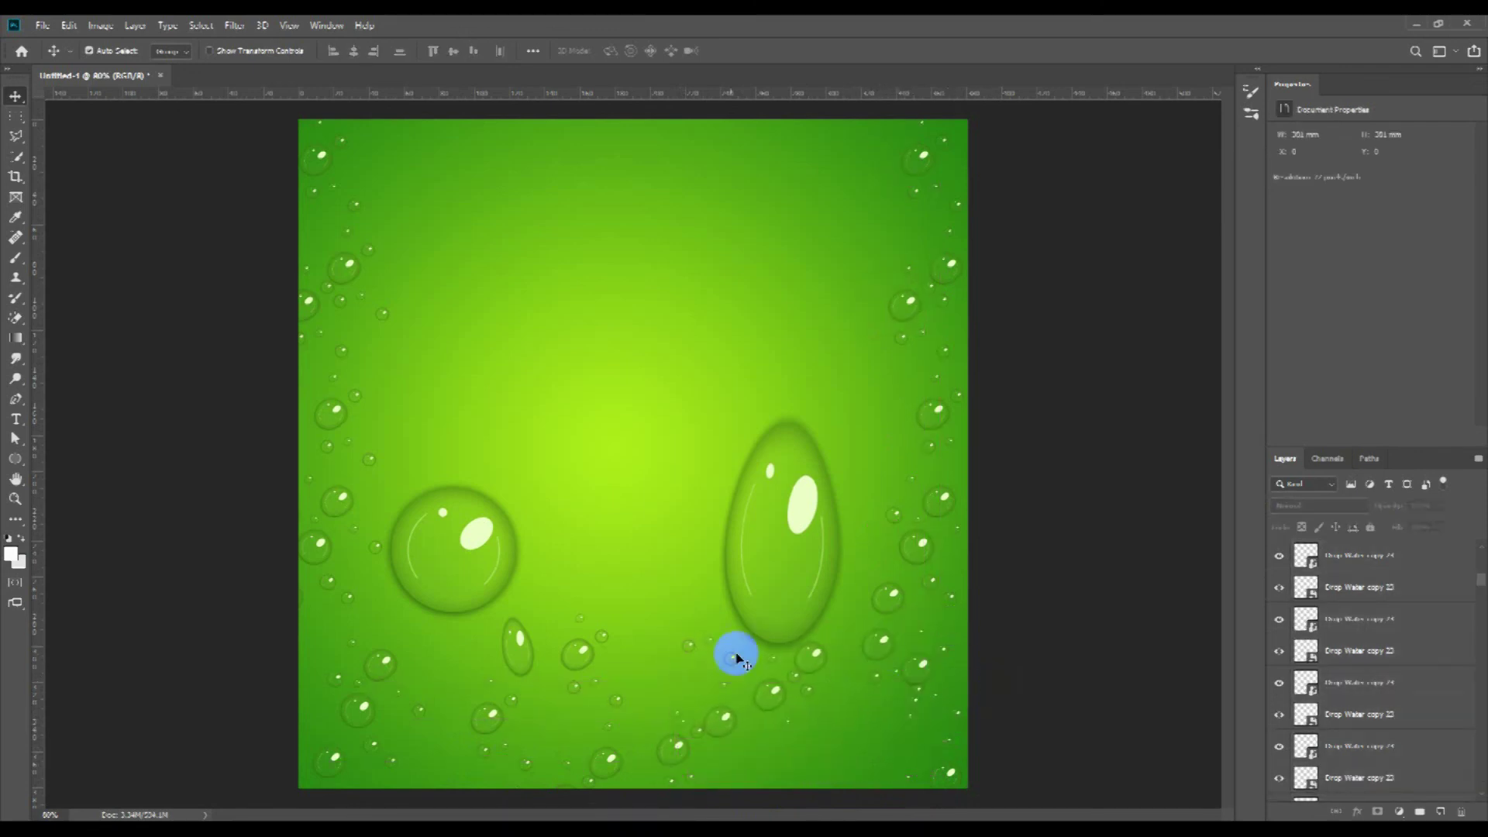
Step: Add the text 'Water Drop' near the top and scale it up large
{"action": "key", "text": "t"}
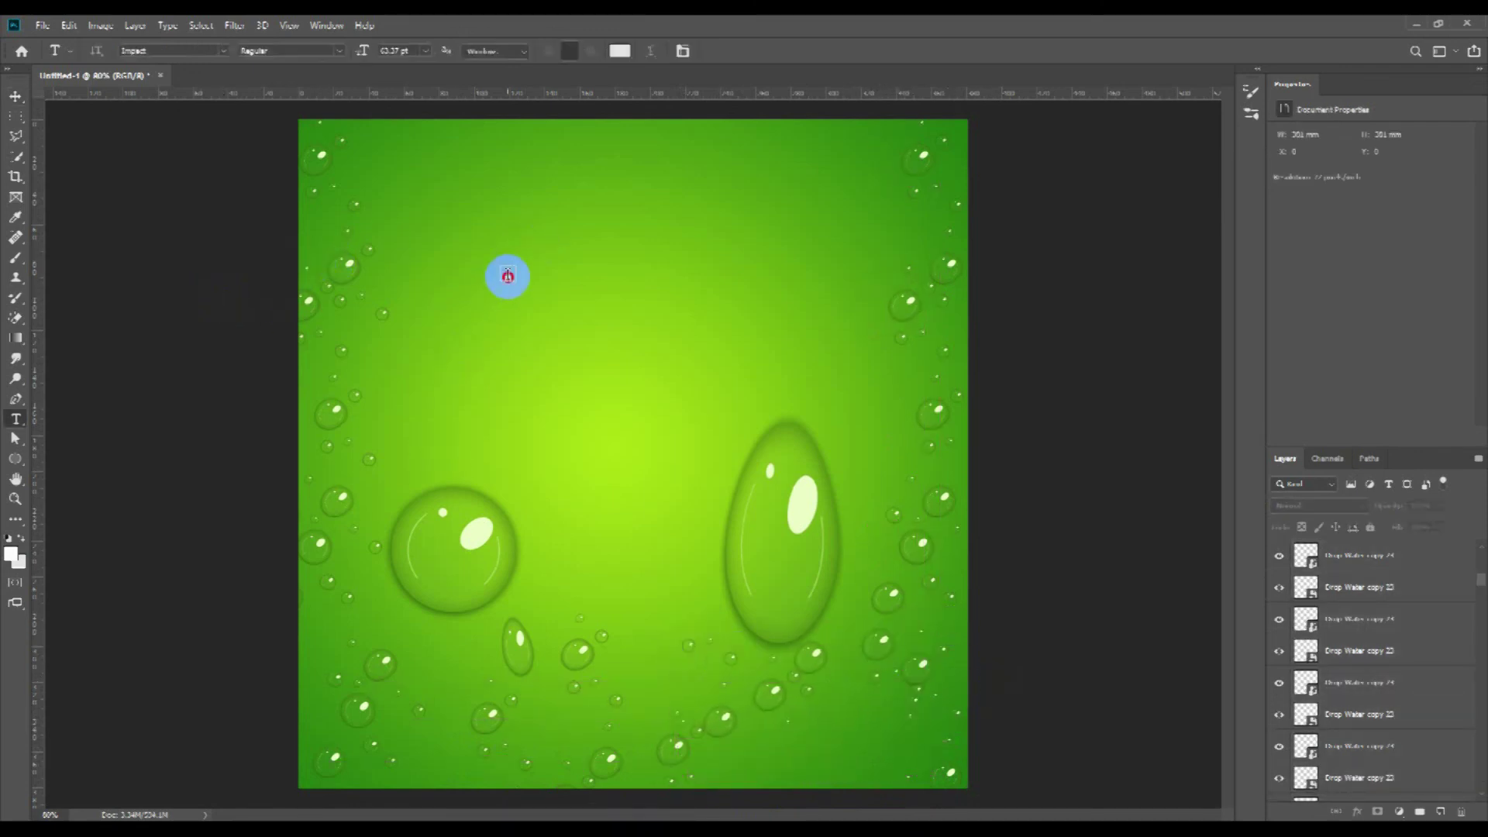
{"action": "left_click", "coordinate": [508, 276]}
{"action": "type", "text": "Water"}
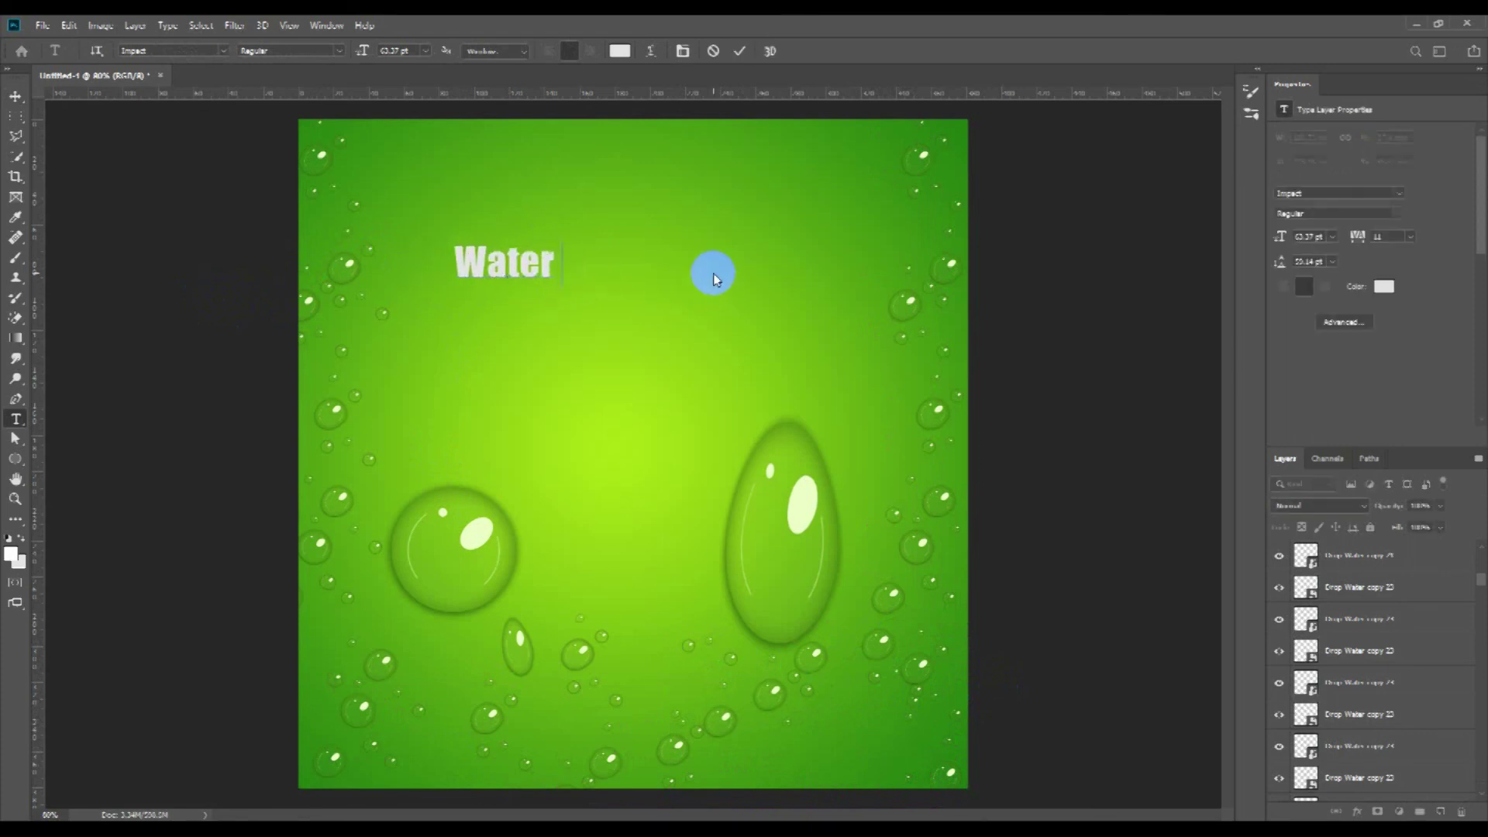
{"action": "type", "text": " Drop"}
{"action": "key", "text": "ctrl+Return"}
{"action": "key", "text": "ctrl+t"}
{"action": "left_click_drag", "start_coordinate": [604, 279], "coordinate": [830, 388]}
{"action": "left_click_drag", "start_coordinate": [767, 322], "coordinate": [708, 282]}
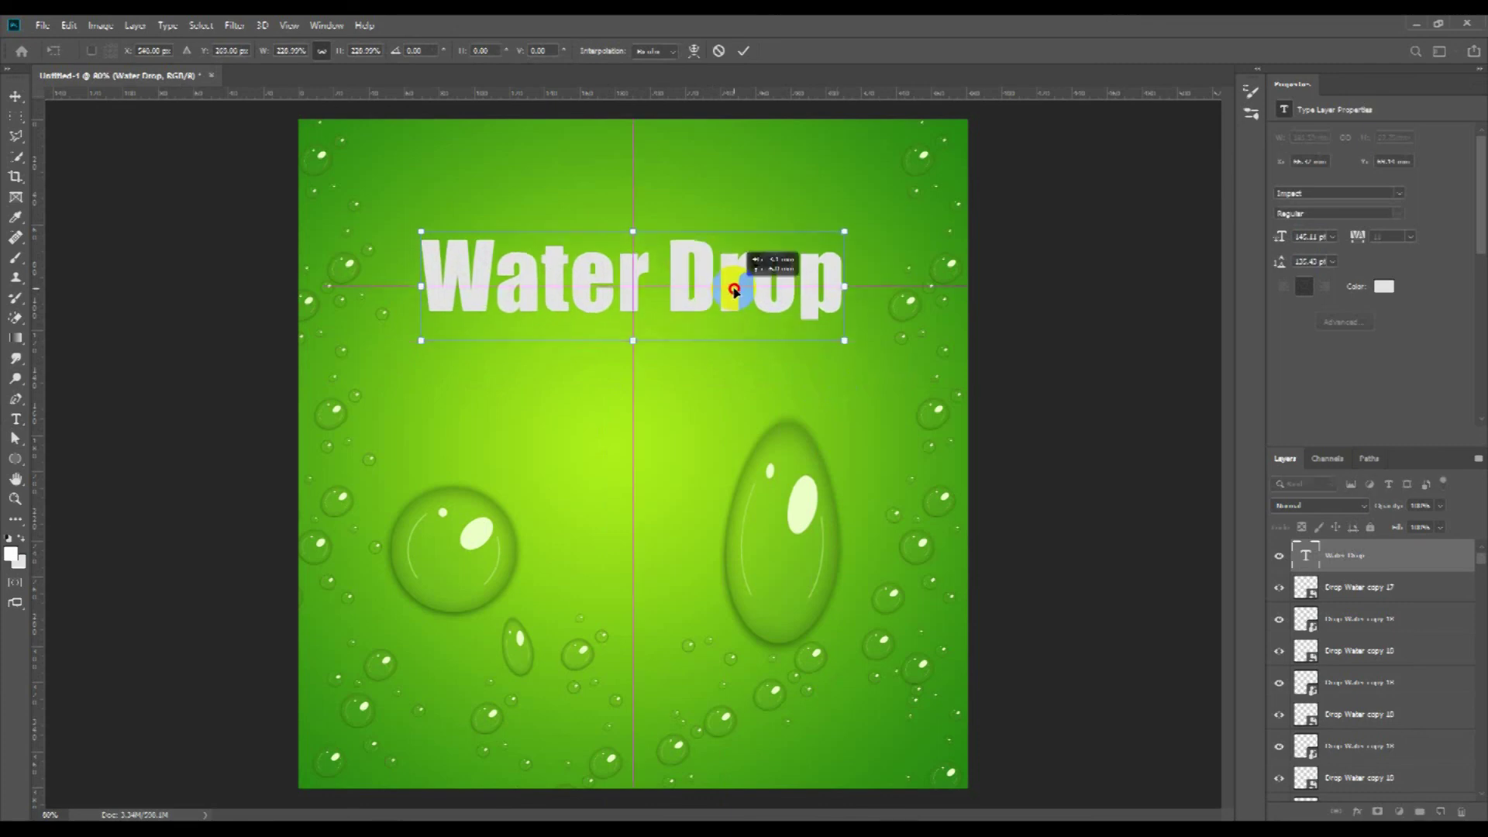
{"action": "key", "text": "Return"}
Step: Change the title's text colour to dark green #275e03
{"action": "double_click", "coordinate": [609, 287]}
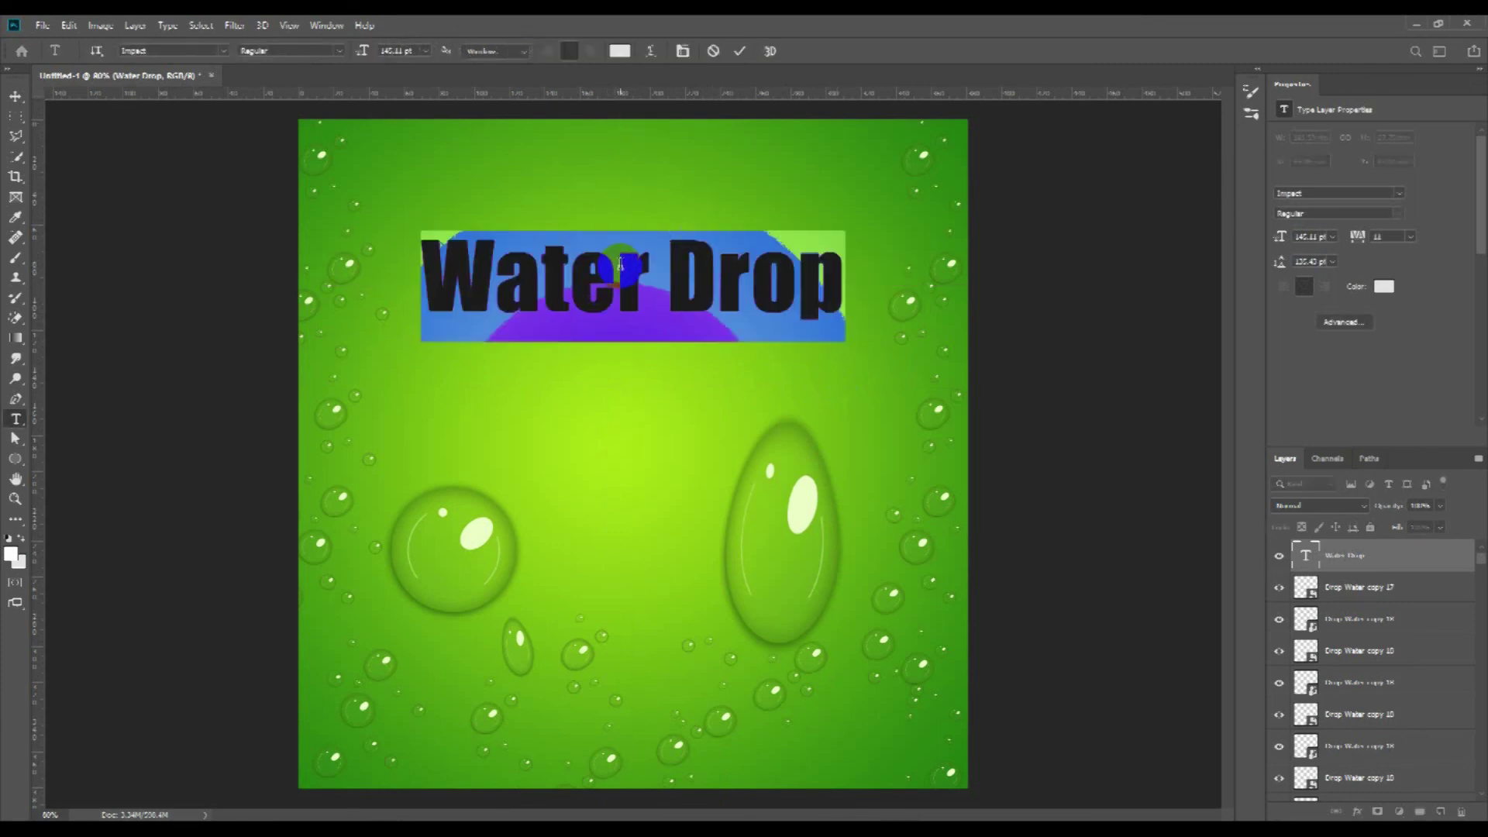
{"action": "key", "text": "ctrl+a"}
{"action": "left_click", "coordinate": [620, 50]}
{"action": "left_click", "coordinate": [827, 184]}
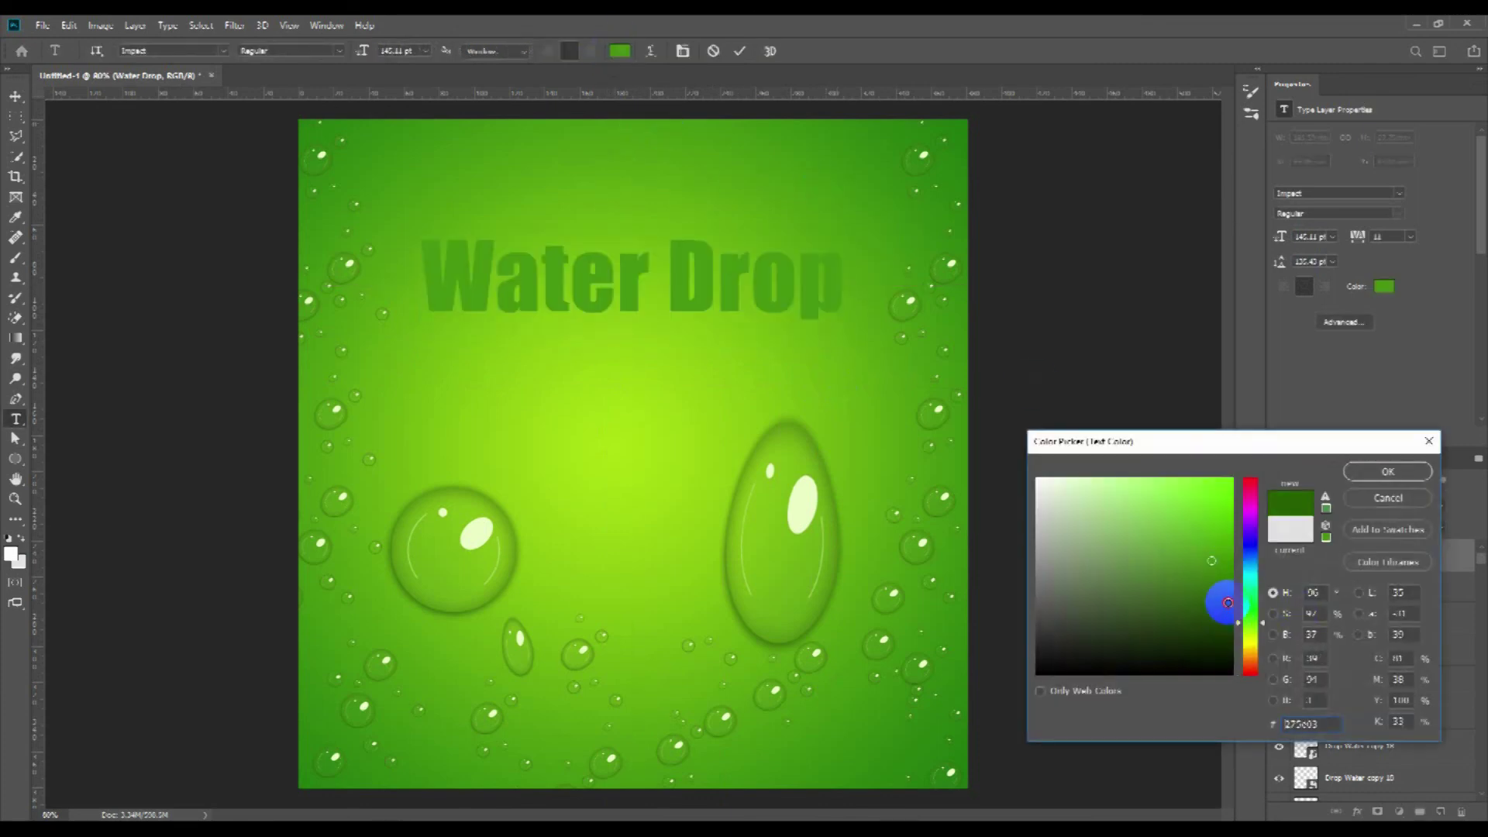
{"action": "left_click", "coordinate": [1226, 602]}
{"action": "left_click", "coordinate": [1410, 472]}
Step: Complete the title as 'Water Drop Effect' and nudge it to centre
{"action": "left_click", "coordinate": [710, 309]}
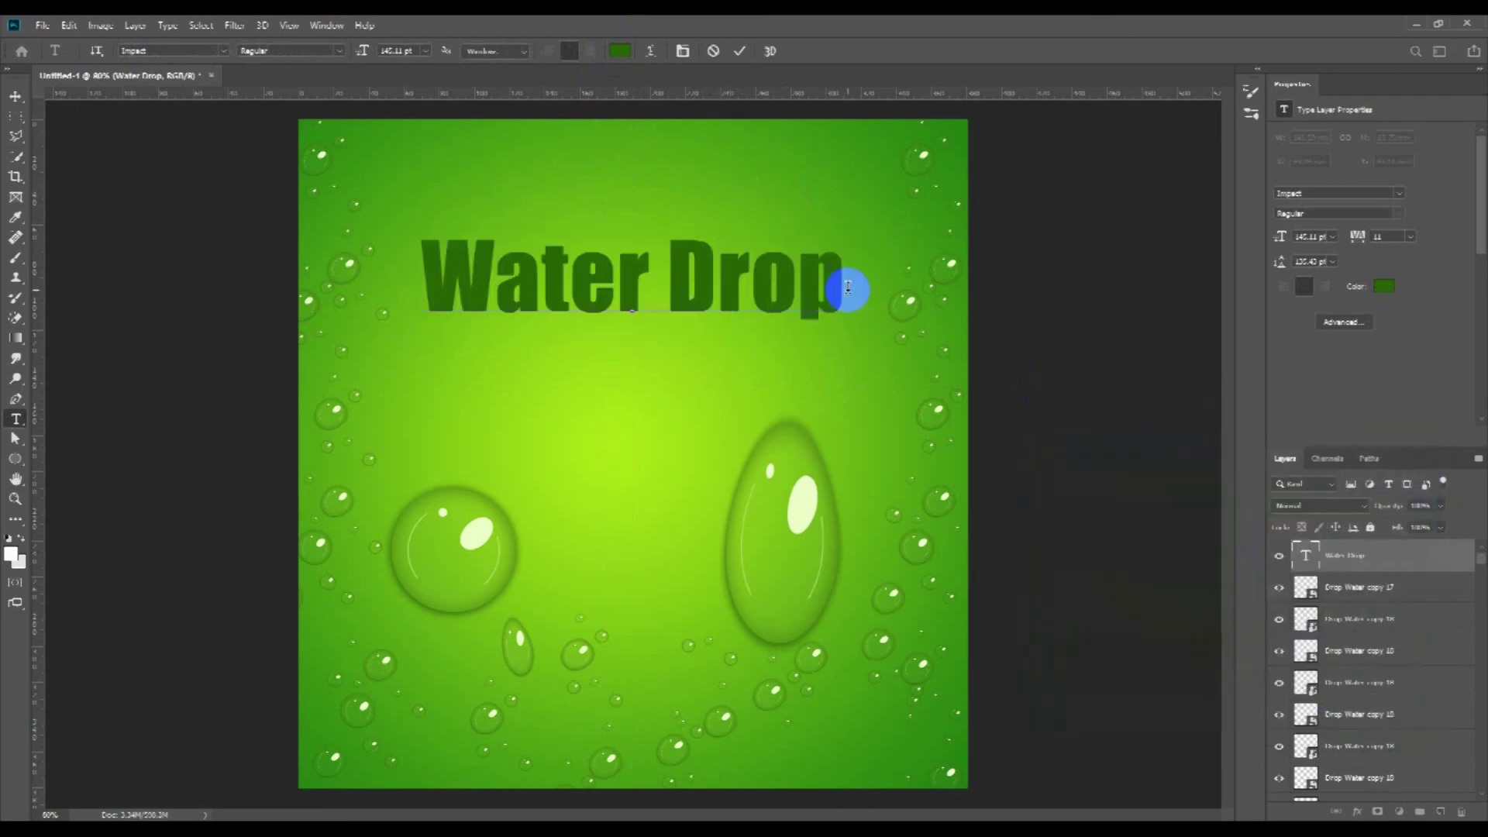
{"action": "type", "text": "Effect"}
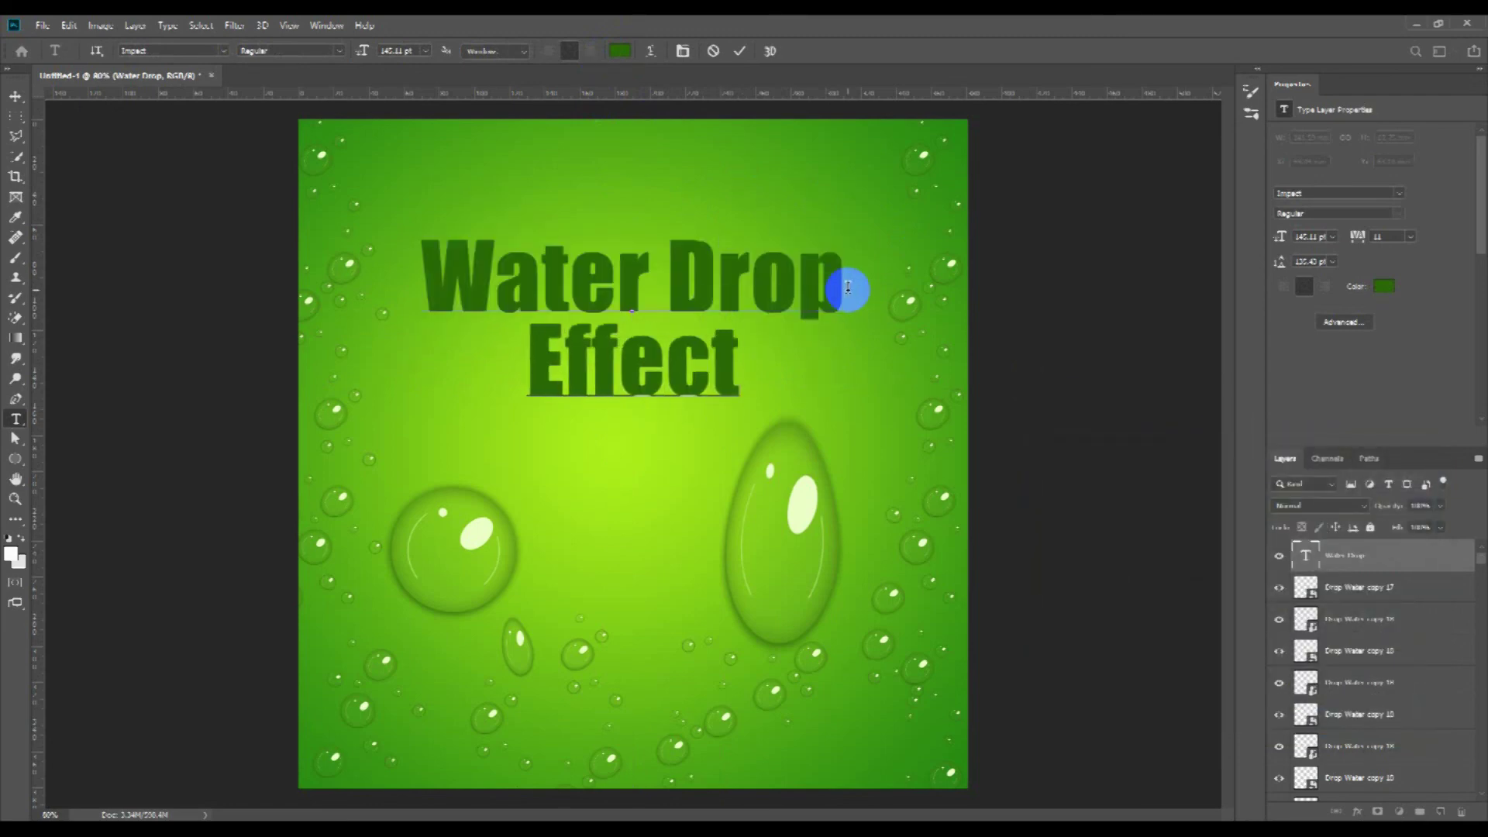
{"action": "key", "text": "ctrl+Return"}
{"action": "key", "text": "v"}
{"action": "left_click_drag", "start_coordinate": [651, 366], "coordinate": [651, 372]}
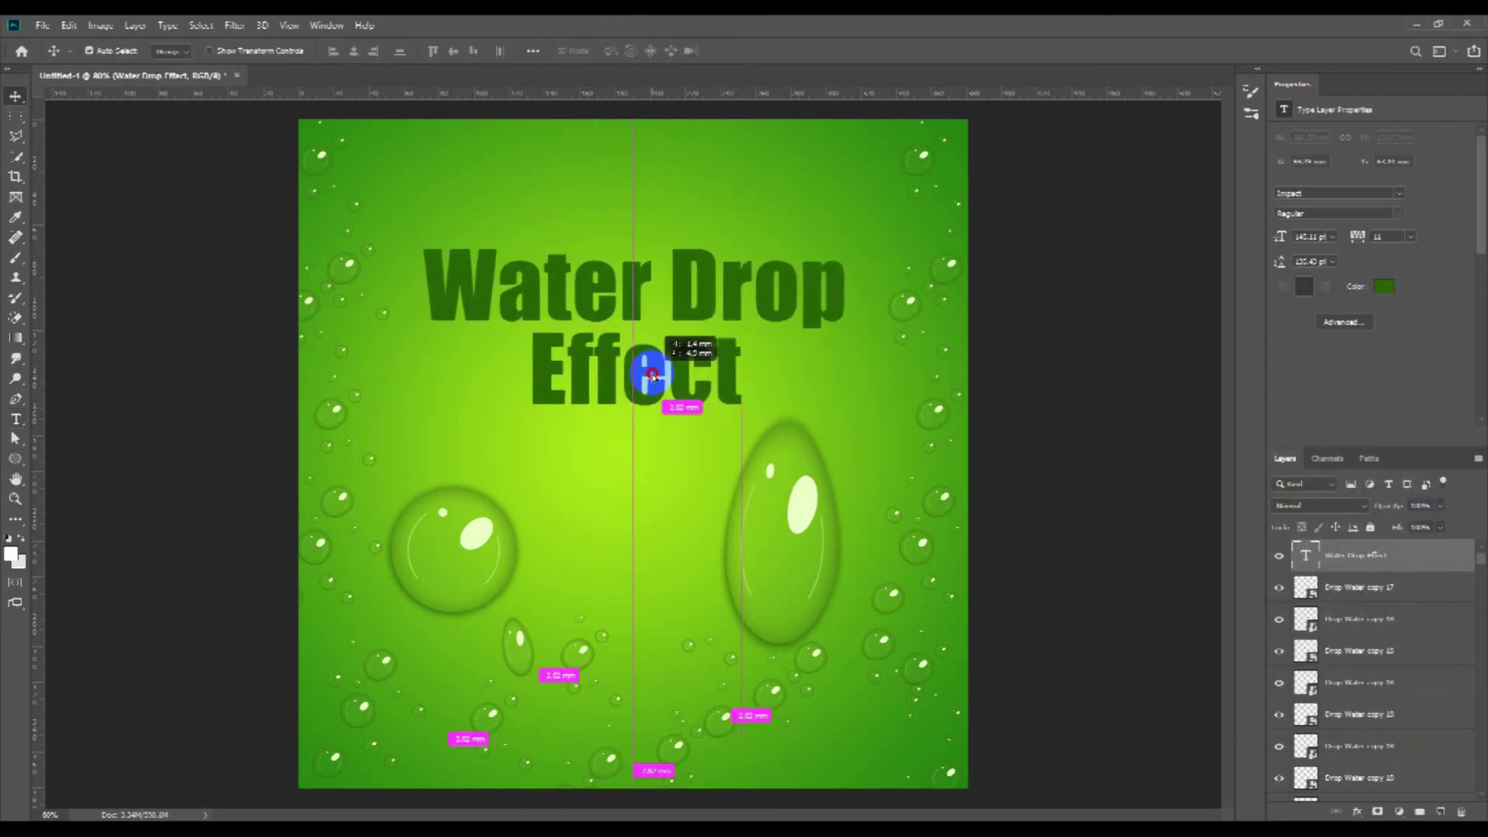